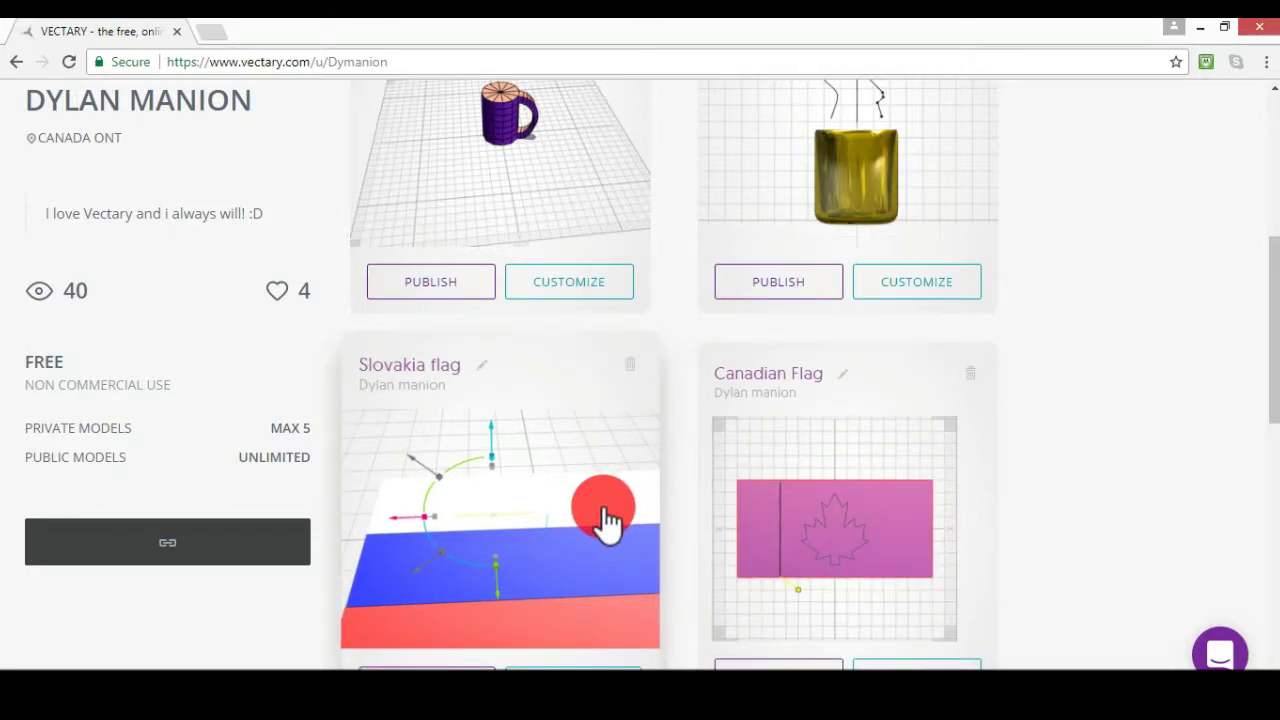
- Look through all the project cards on the profile page, from the Rich cup of Water to the Vectary Hat
scroll(606, 515, "up", 5)
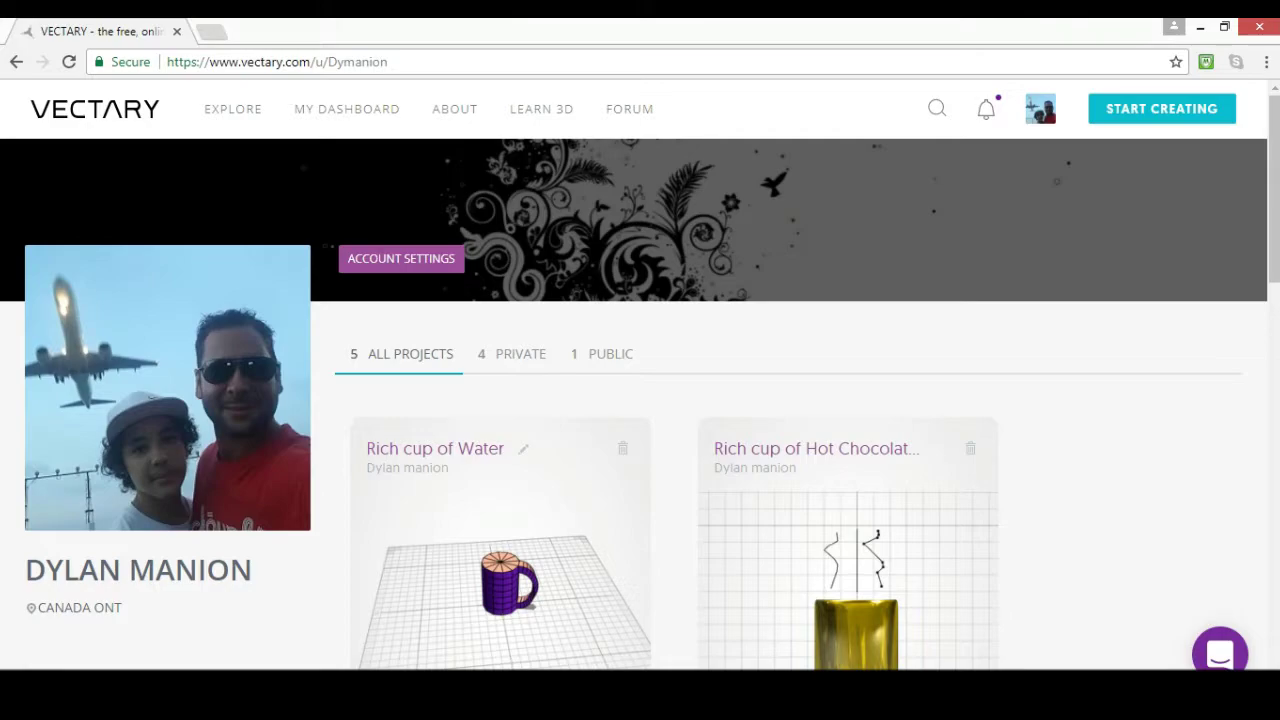
scroll(575, 470, "down", 6)
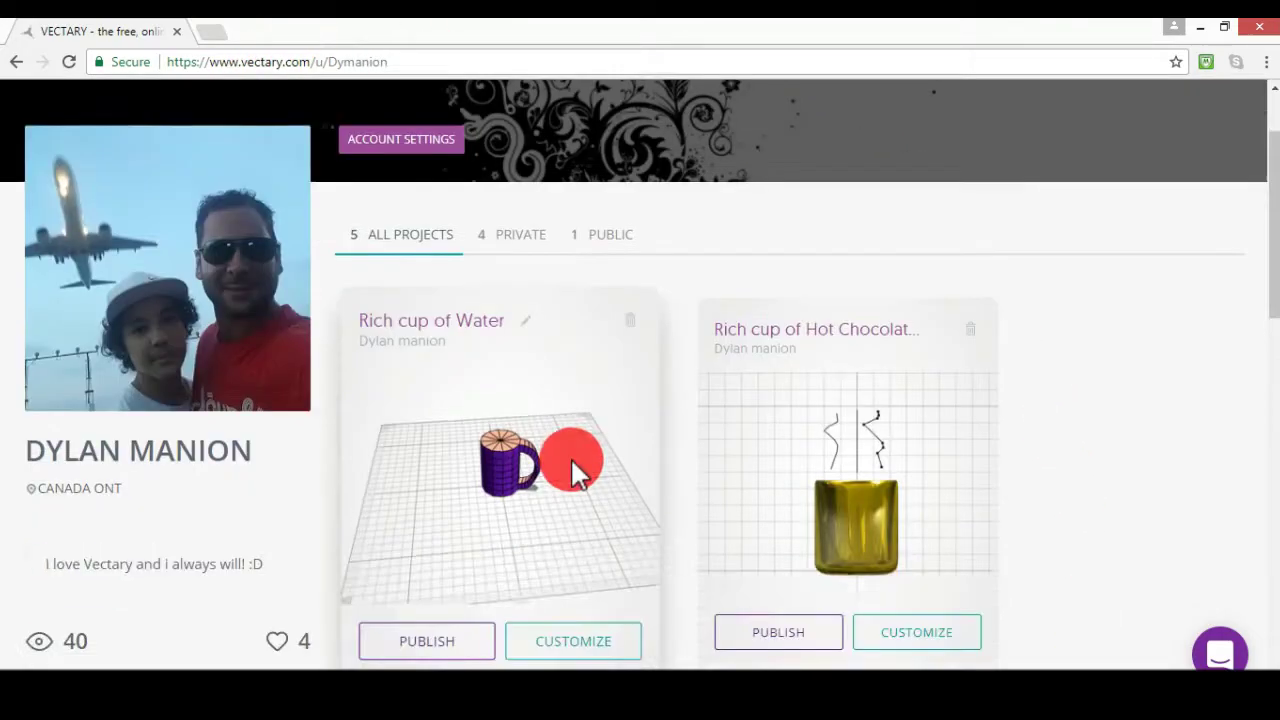
scroll(655, 270, "down", 5)
scroll(600, 251, "up", 10)
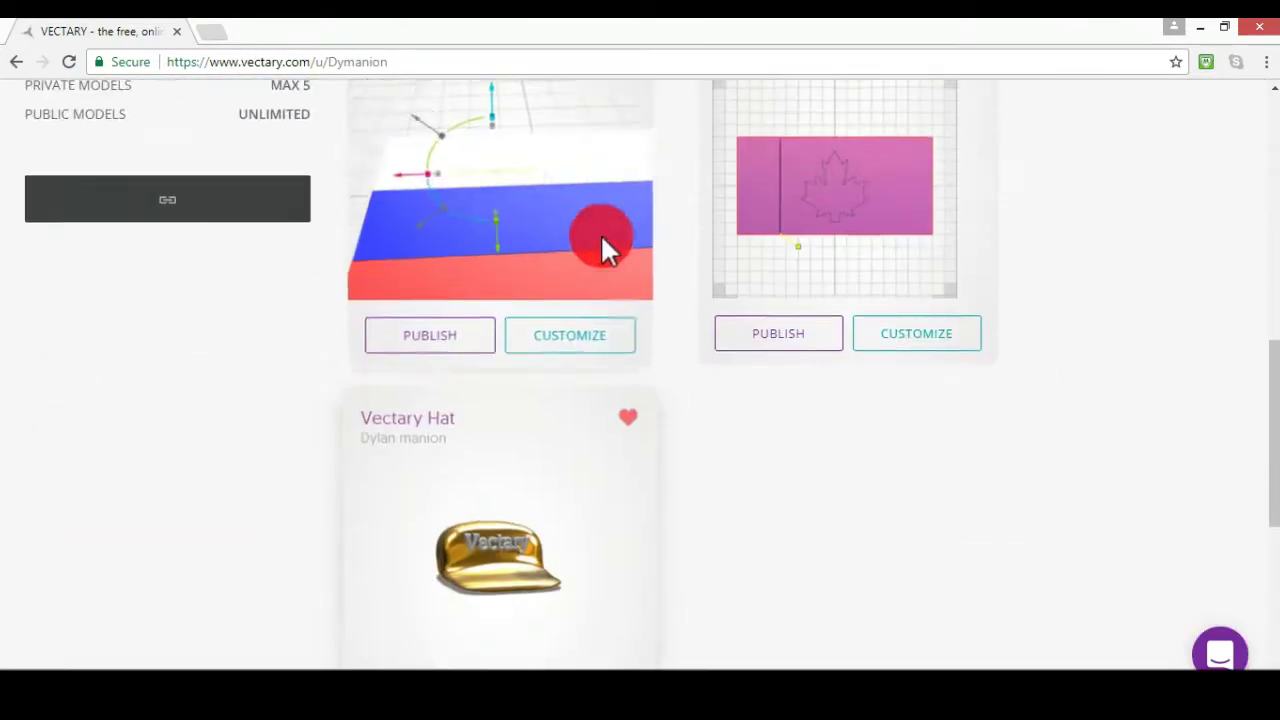
scroll(603, 248, "down", 10)
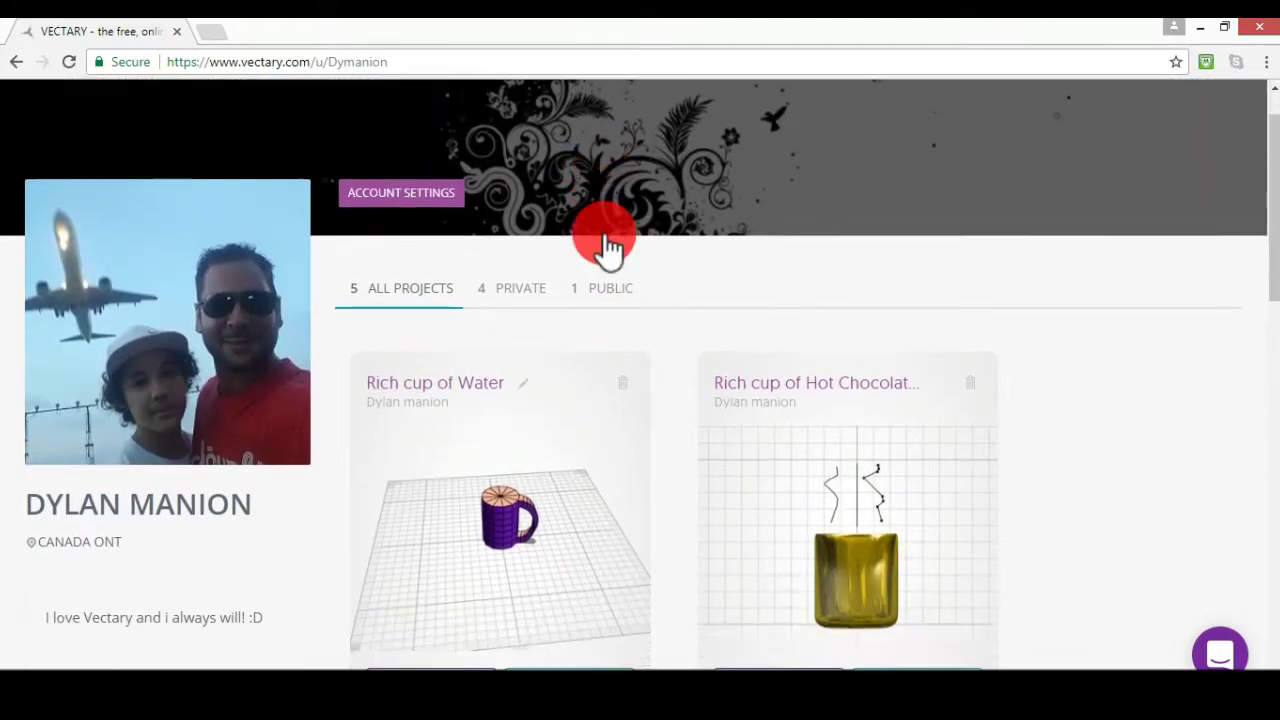
scroll(514, 286, "down", 2)
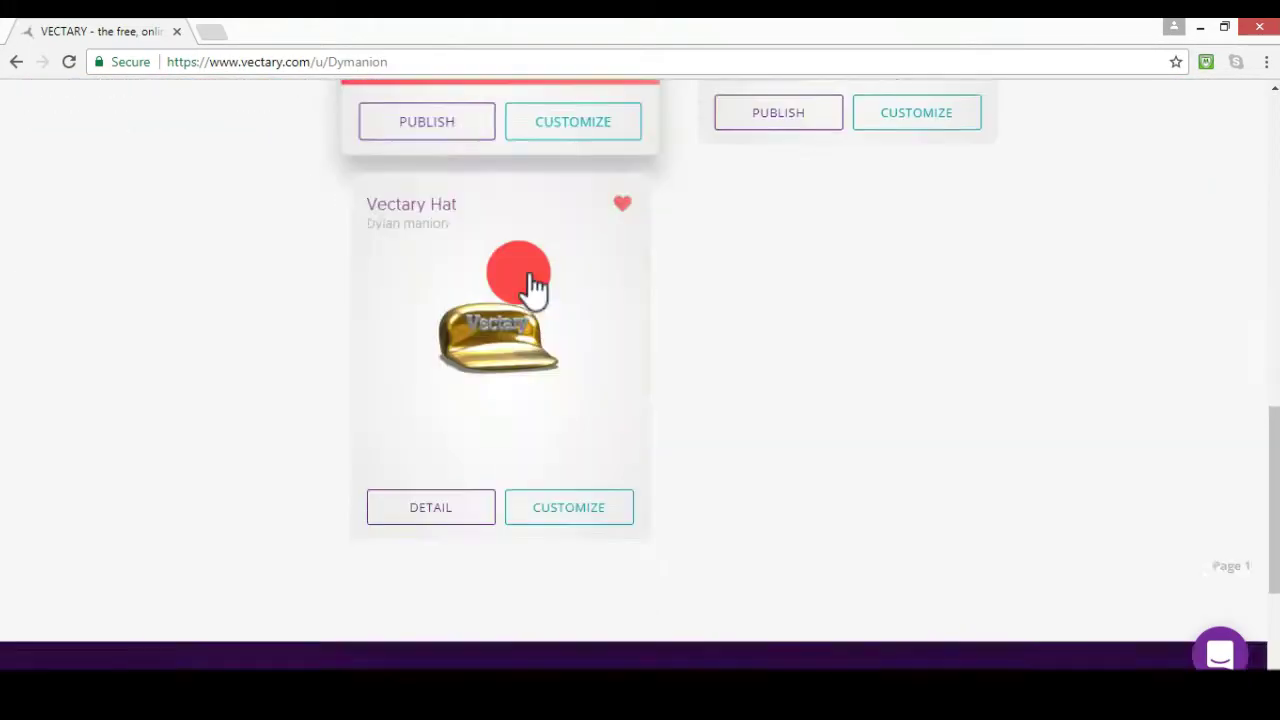
scroll(529, 291, "up", 9)
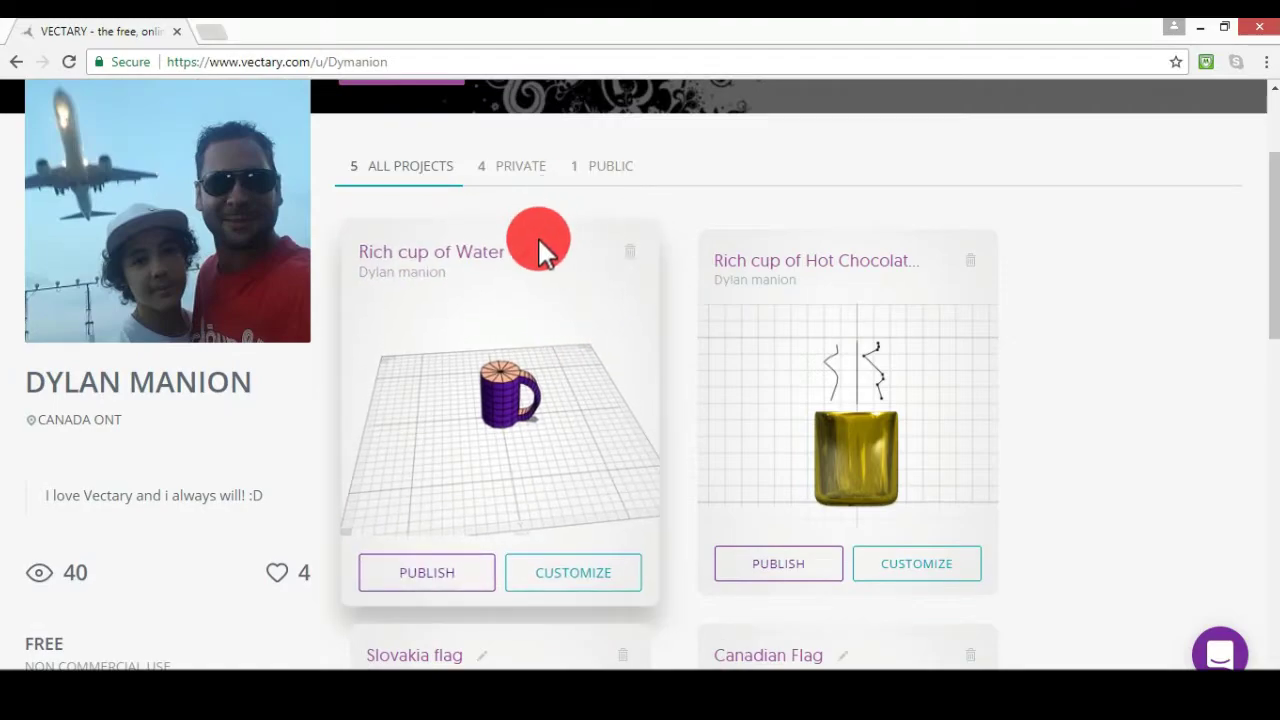
scroll(596, 380, "down", 1)
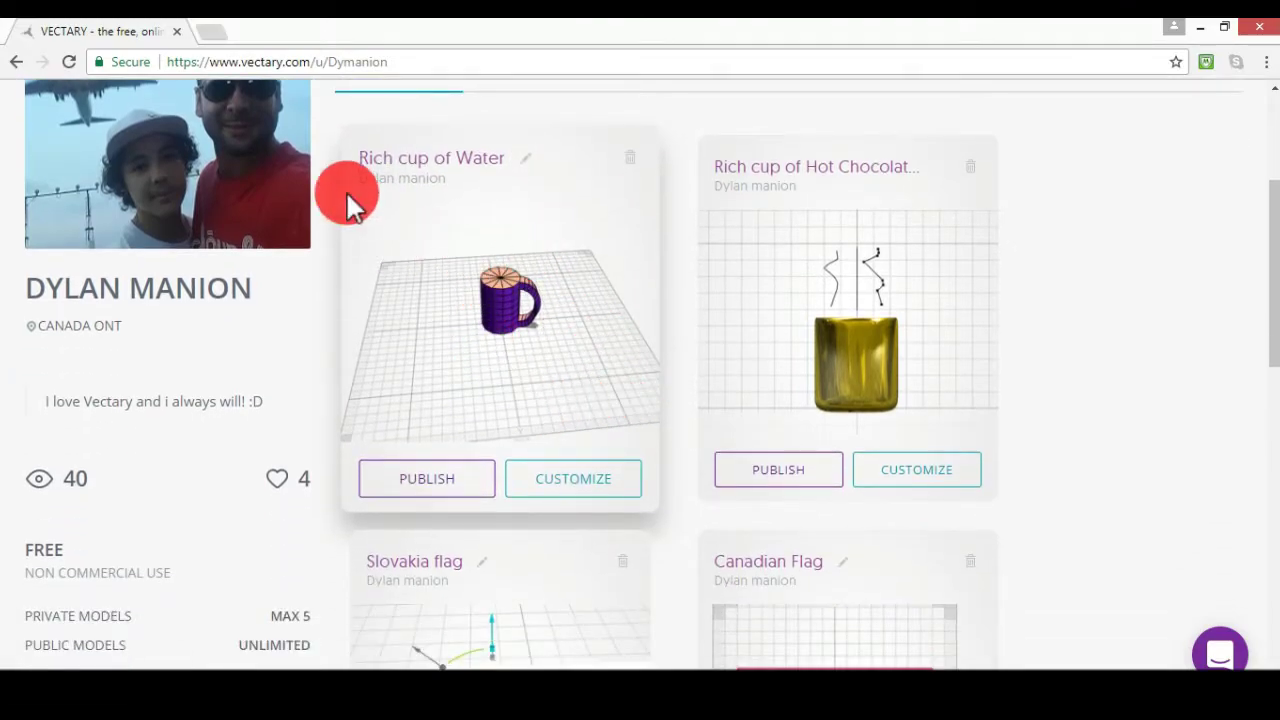
- Open the Rich cup of Water project, inspect the golden mug with ice cubes, and return to the project list
left_click(423, 218)
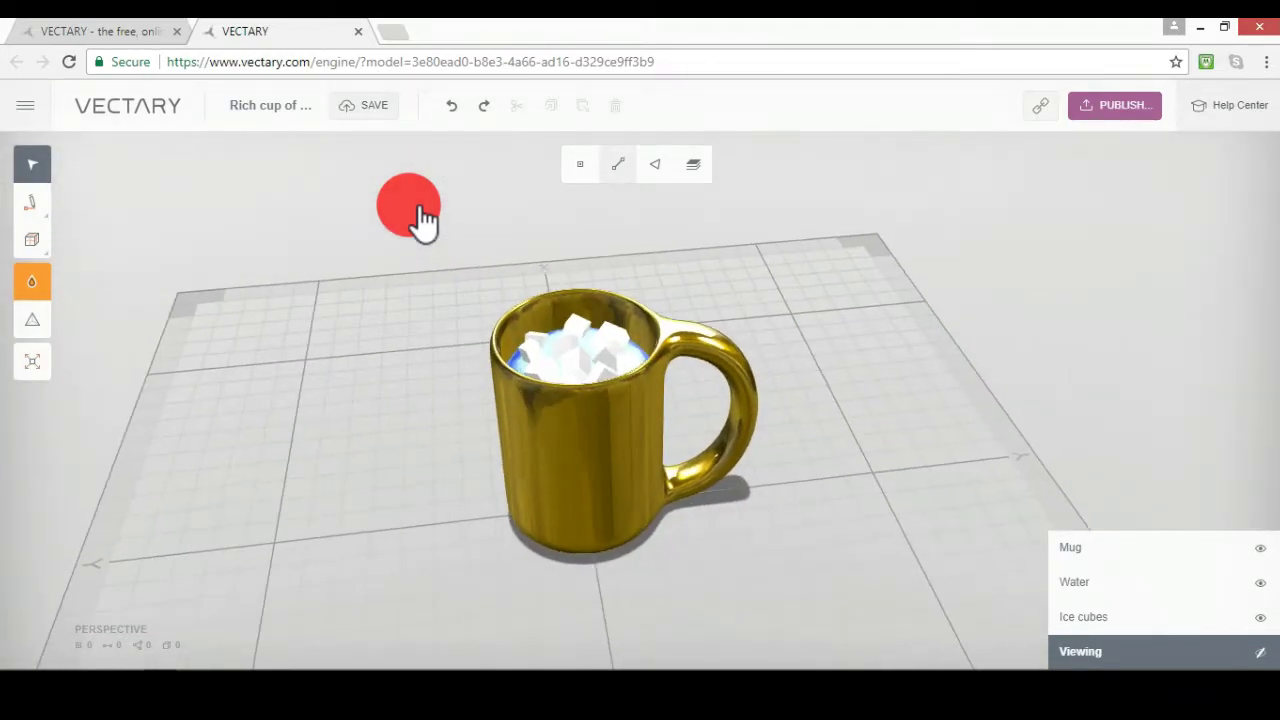
right_click_drag(523, 410, 433, 338)
key("ctrl+Tab")
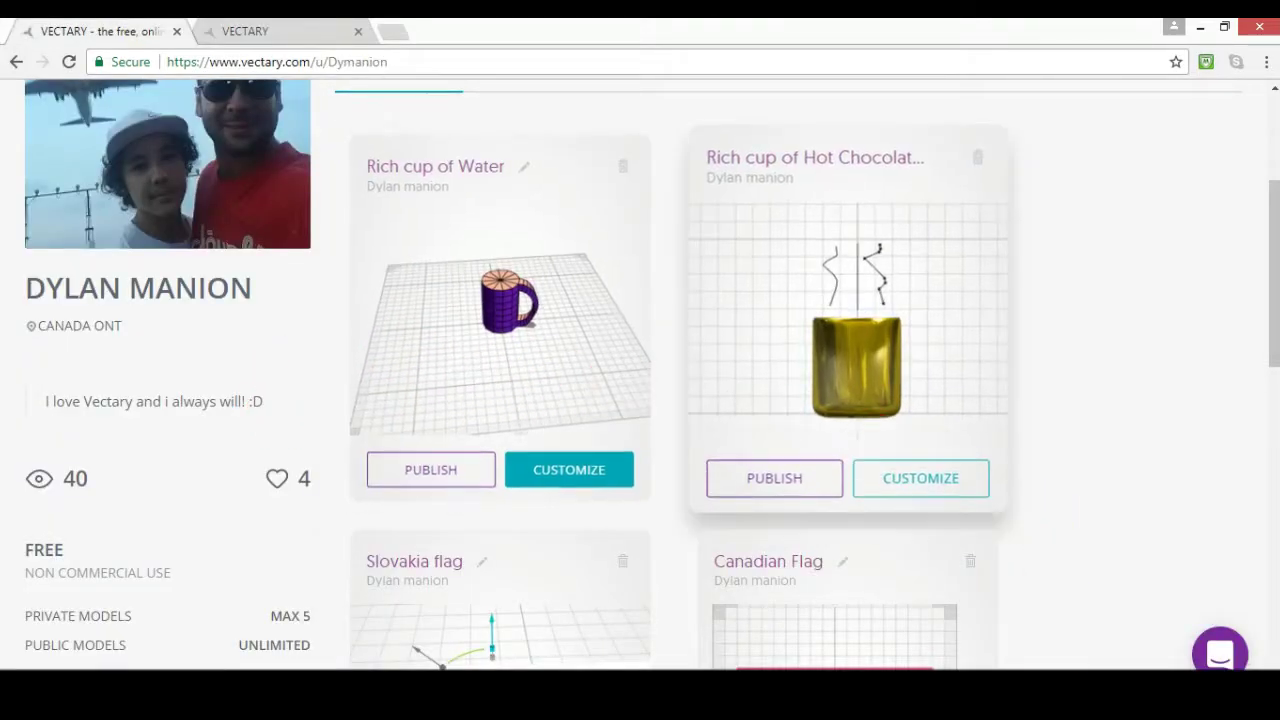
- Switch to the Rich cup of Hot Chocolate project and examine the mug, its marshmallows and its handle up close from several angles
key("ctrl+Tab")
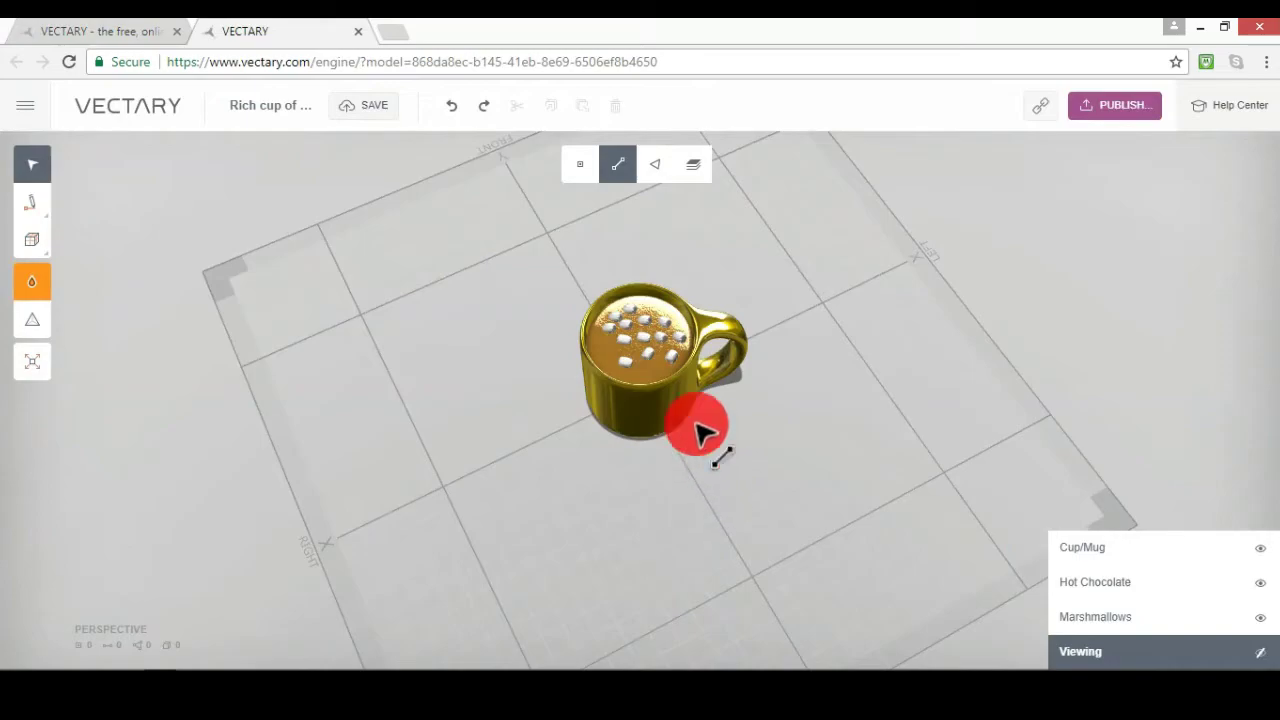
right_click_drag(758, 428, 703, 421)
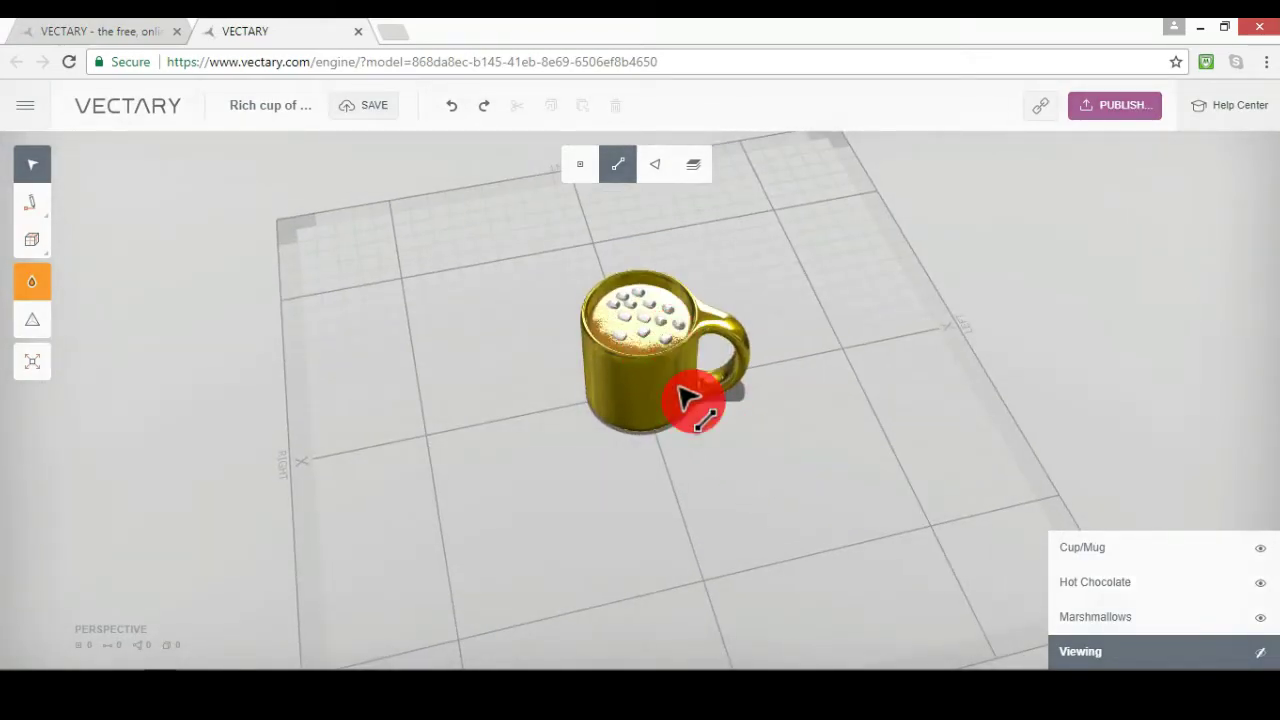
scroll(749, 449, "up", 2)
scroll(860, 437, "up", 4)
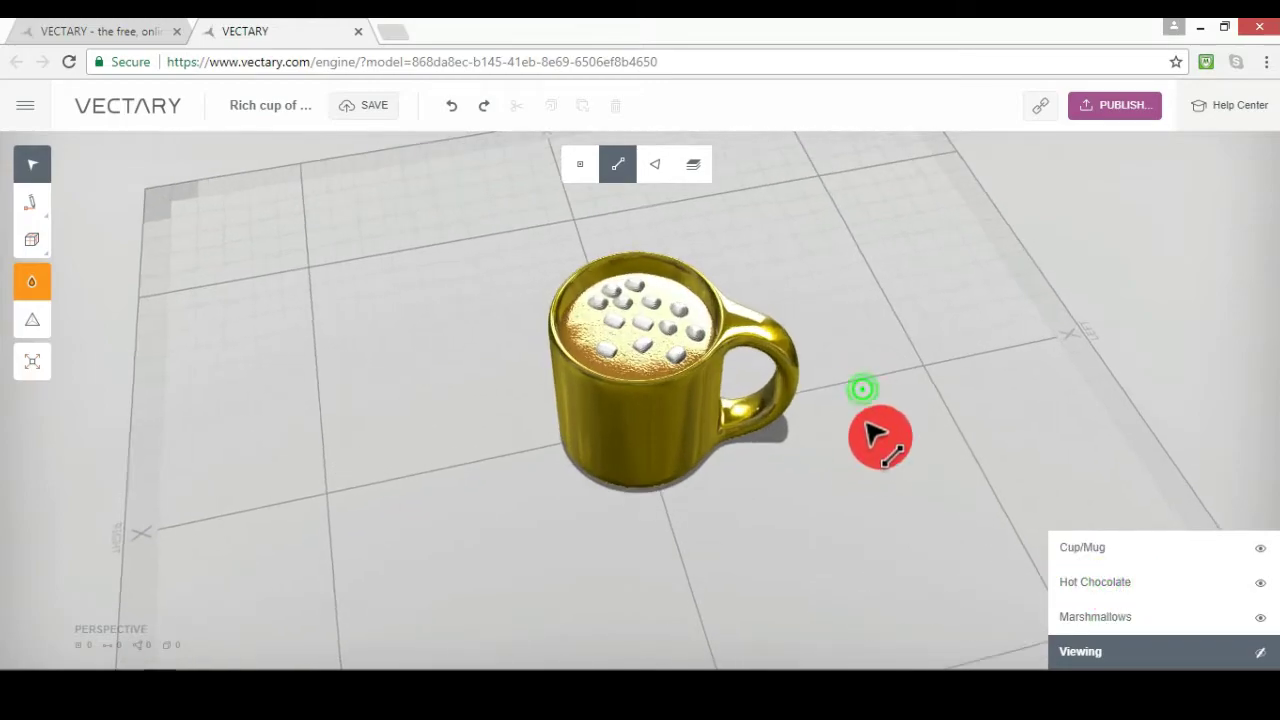
scroll(864, 482, "up", 4)
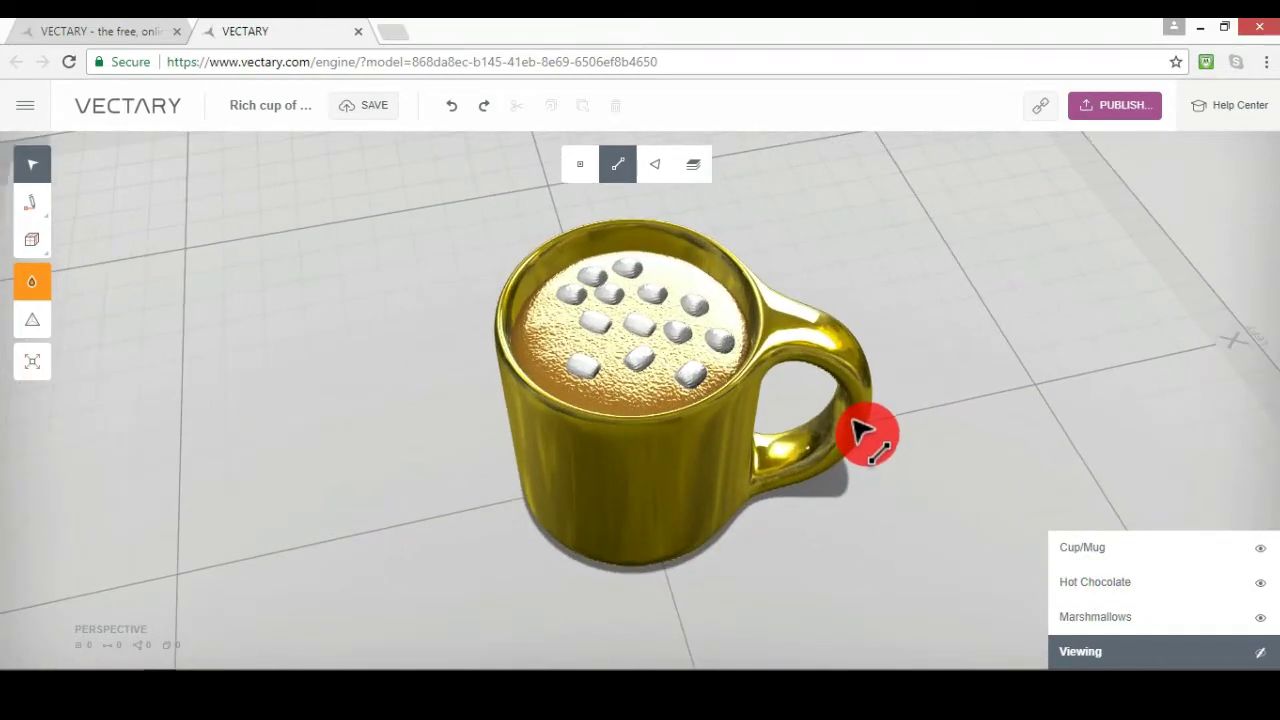
left_click_drag(872, 432, 1155, 614)
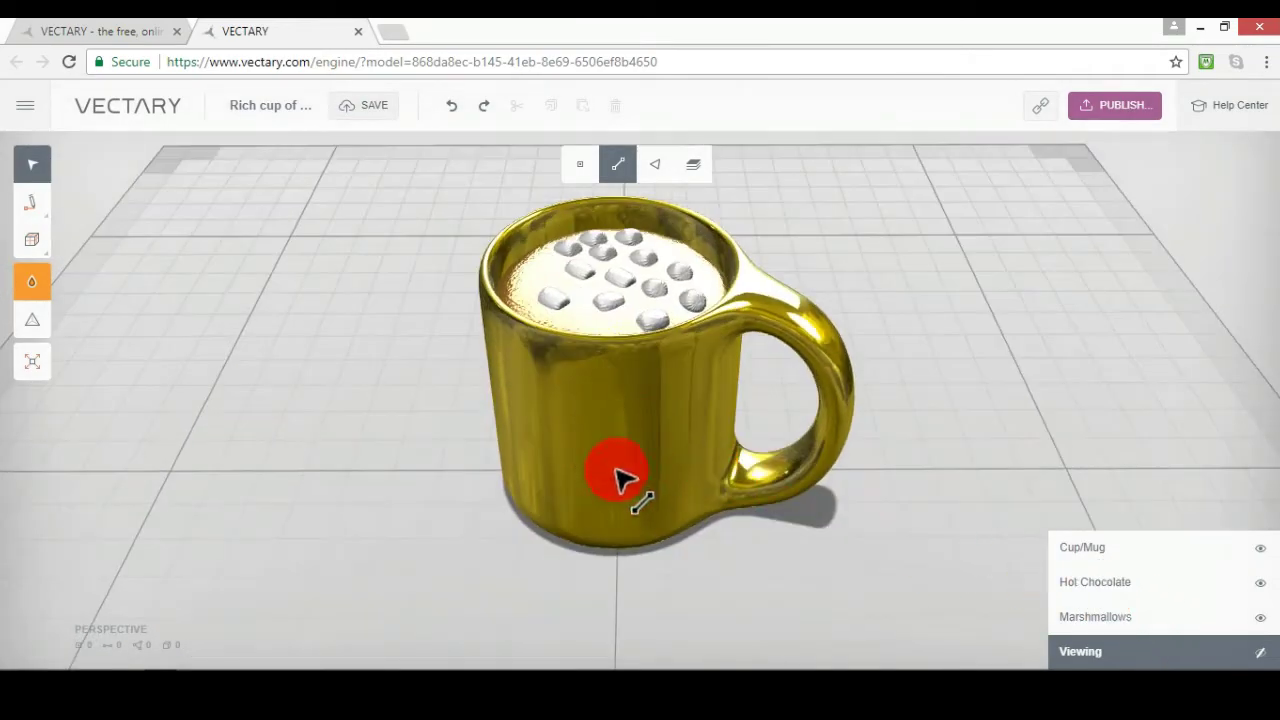
left_click(836, 519)
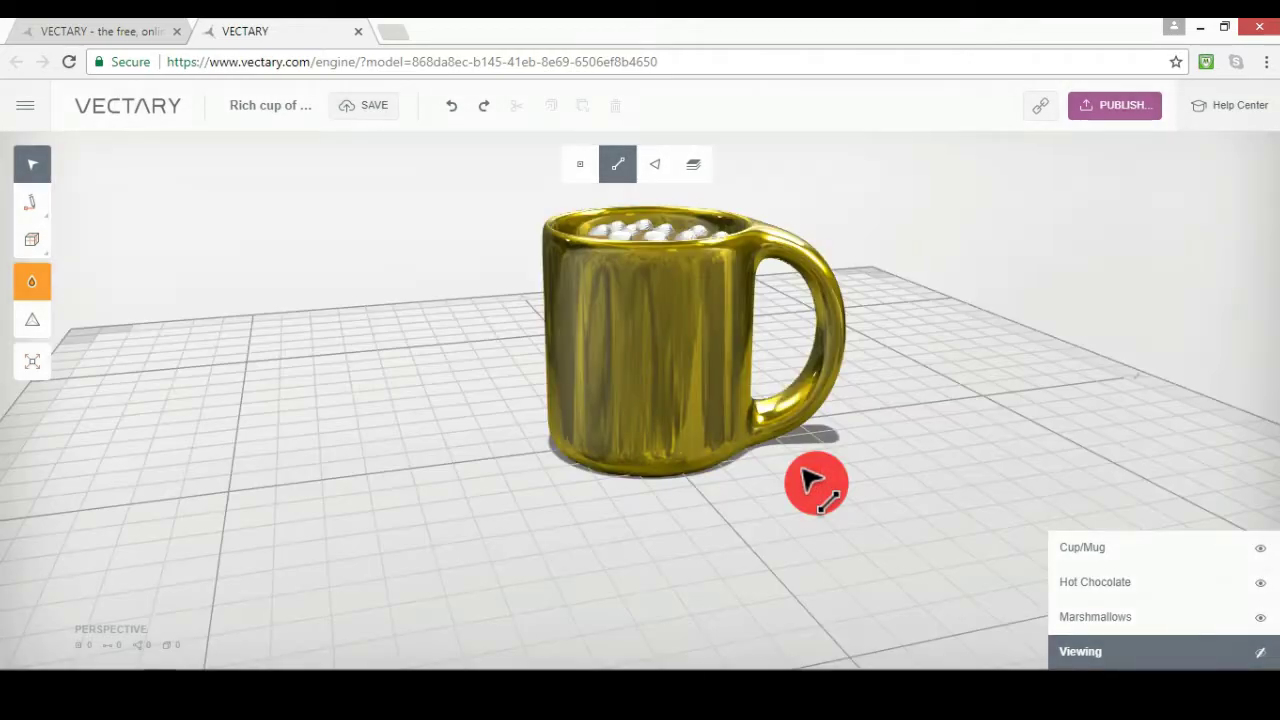
left_click_drag(812, 481, 790, 475)
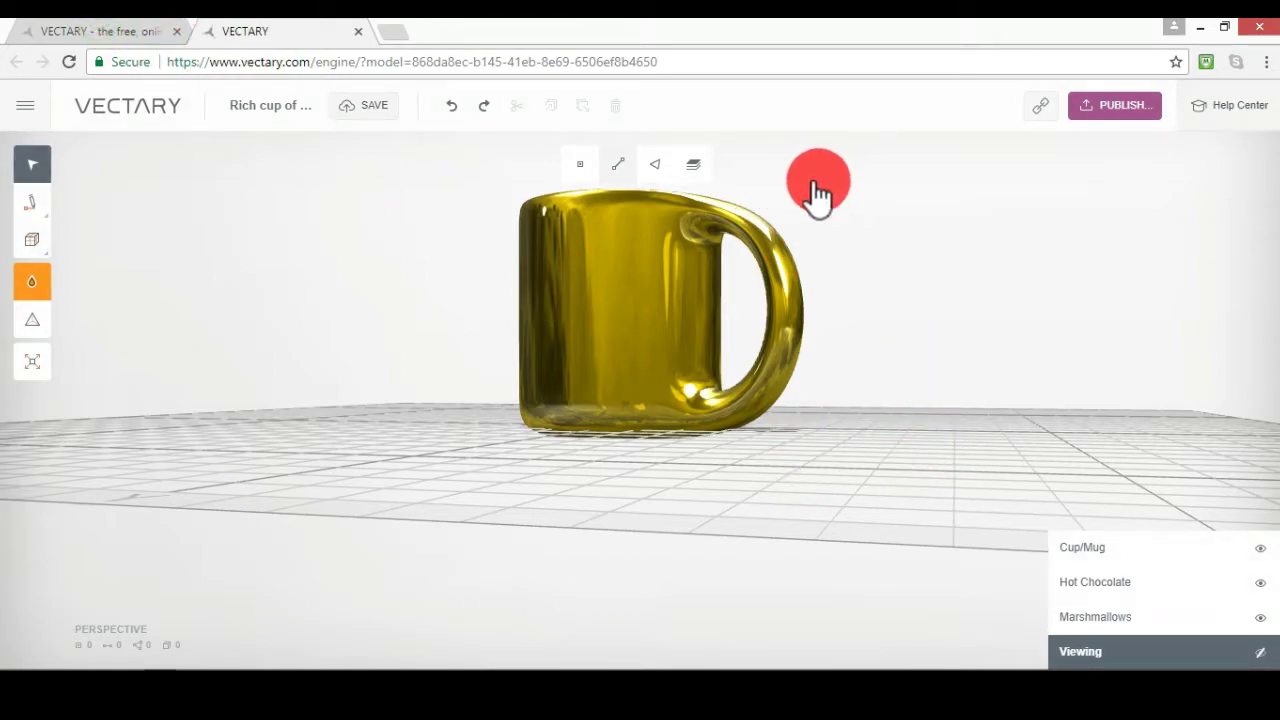
- Examine the Canadian Flag project in perspective and from the top, checking the nails and heart parts
left_click_drag(860, 178, 849, 177)
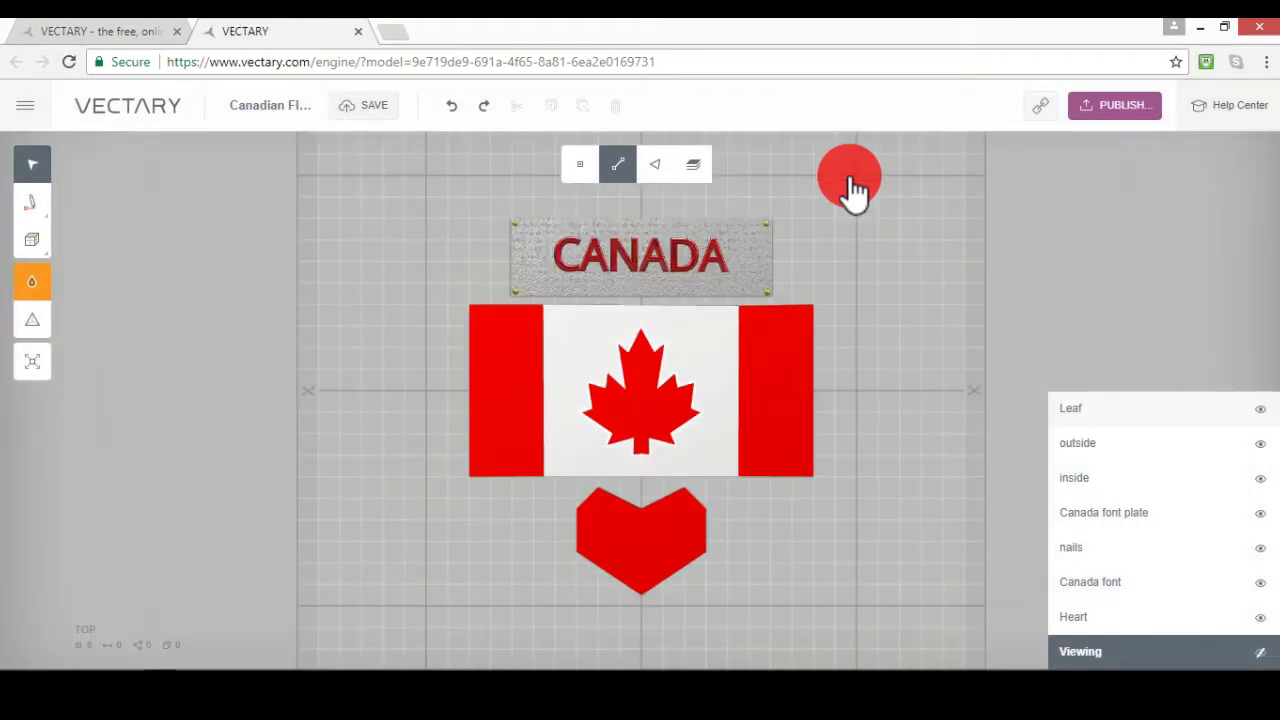
left_click_drag(803, 477, 800, 540)
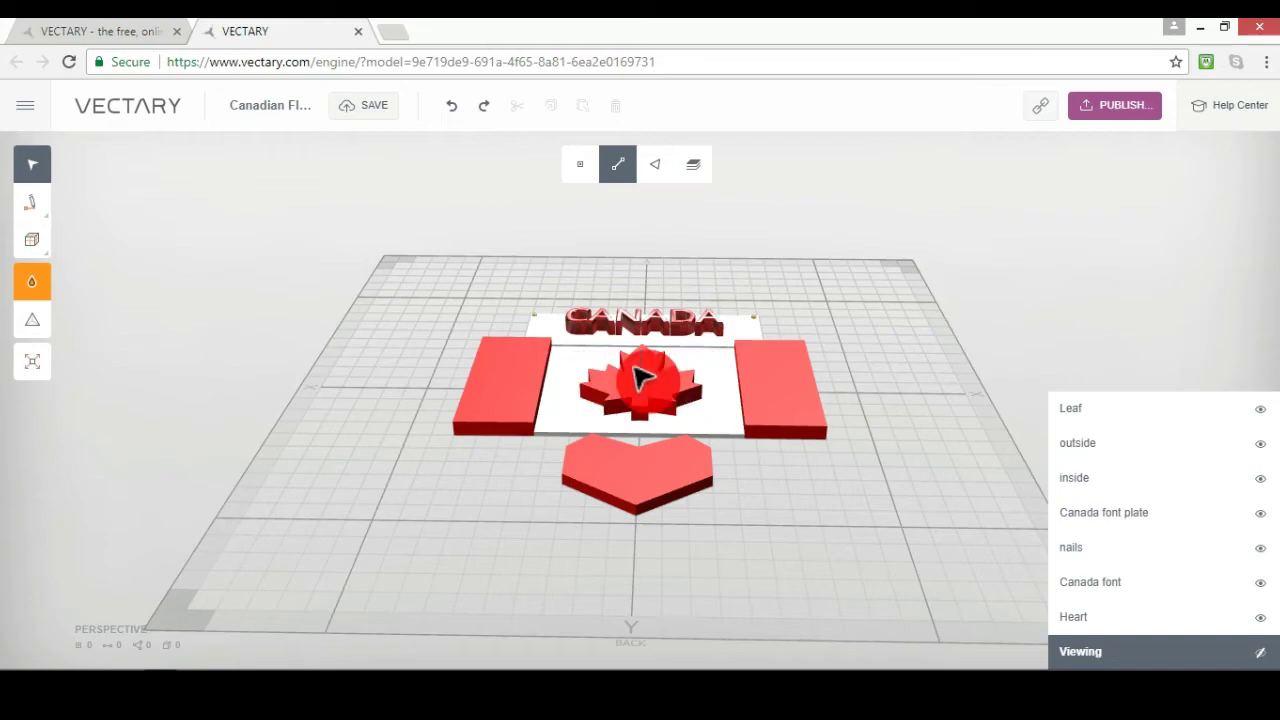
key("t")
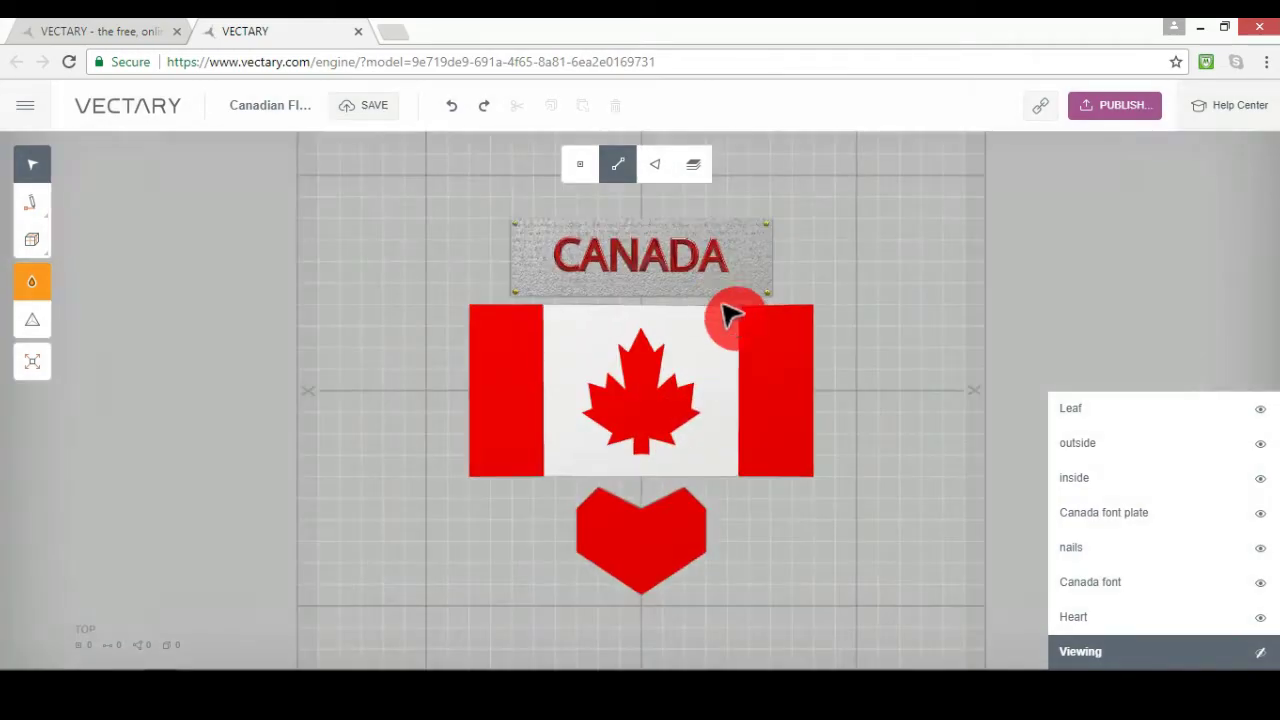
left_click(923, 280)
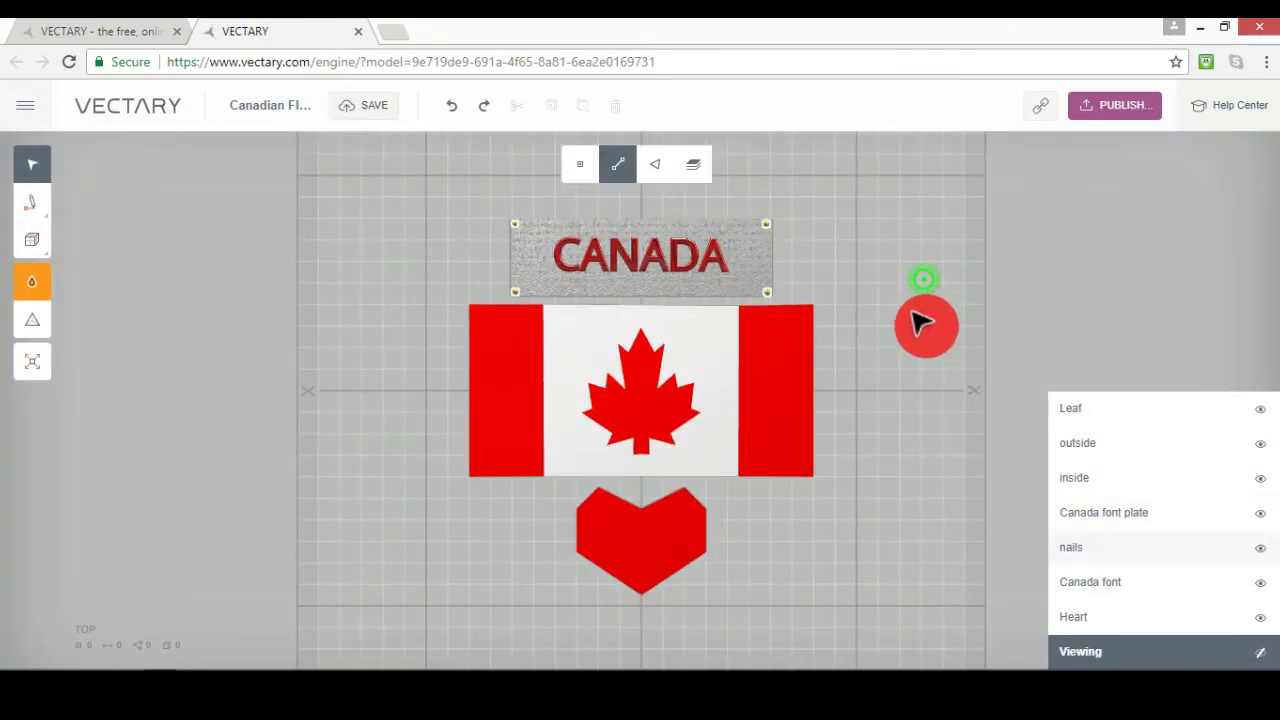
left_click(912, 366)
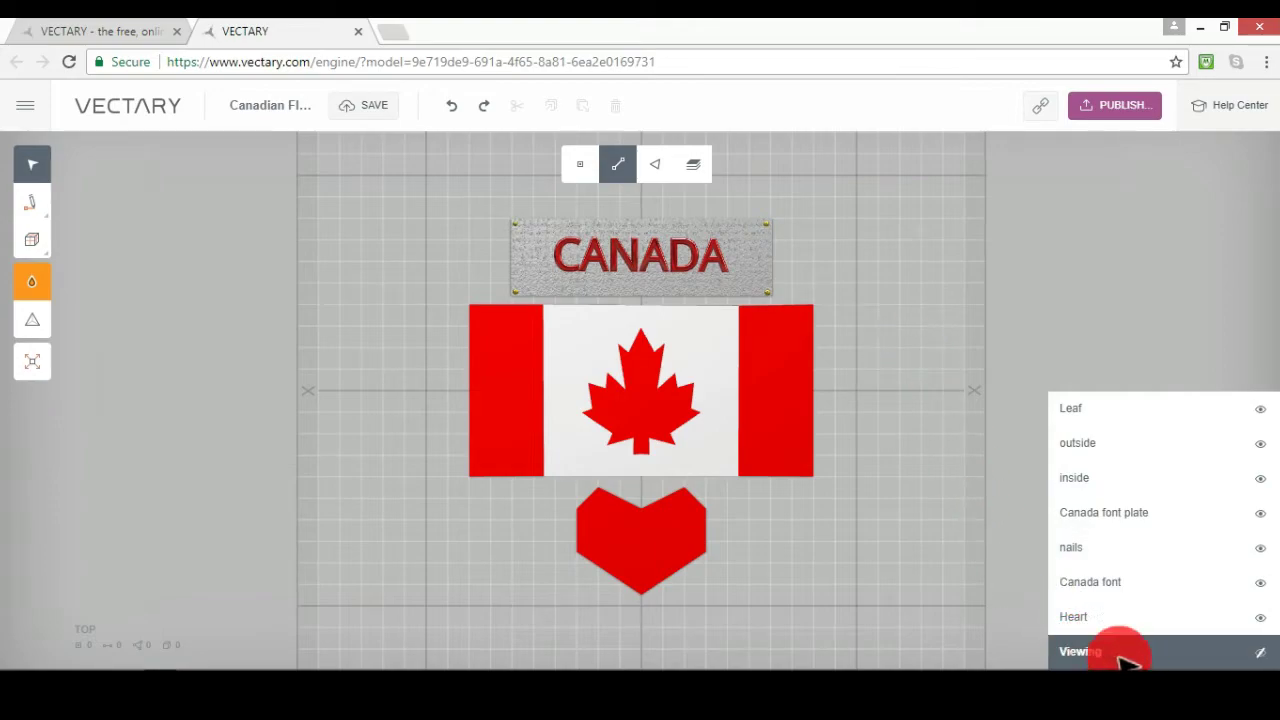
left_click(903, 363)
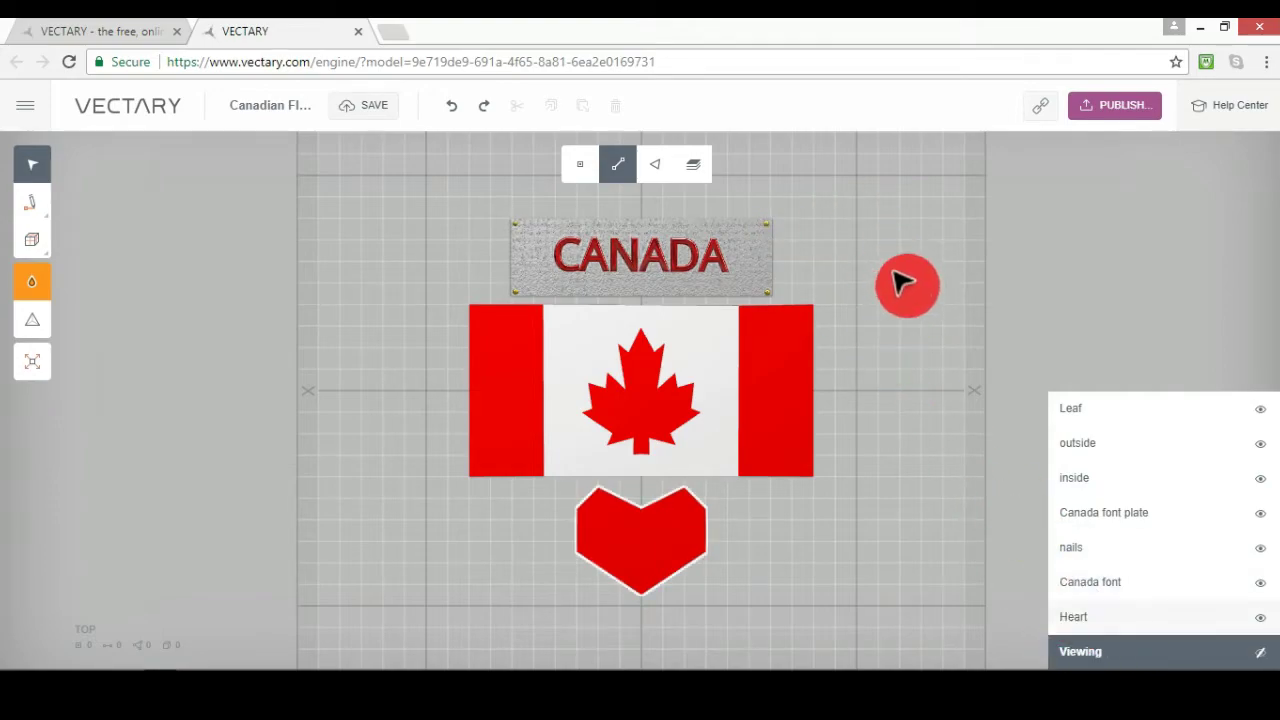
left_click(837, 200)
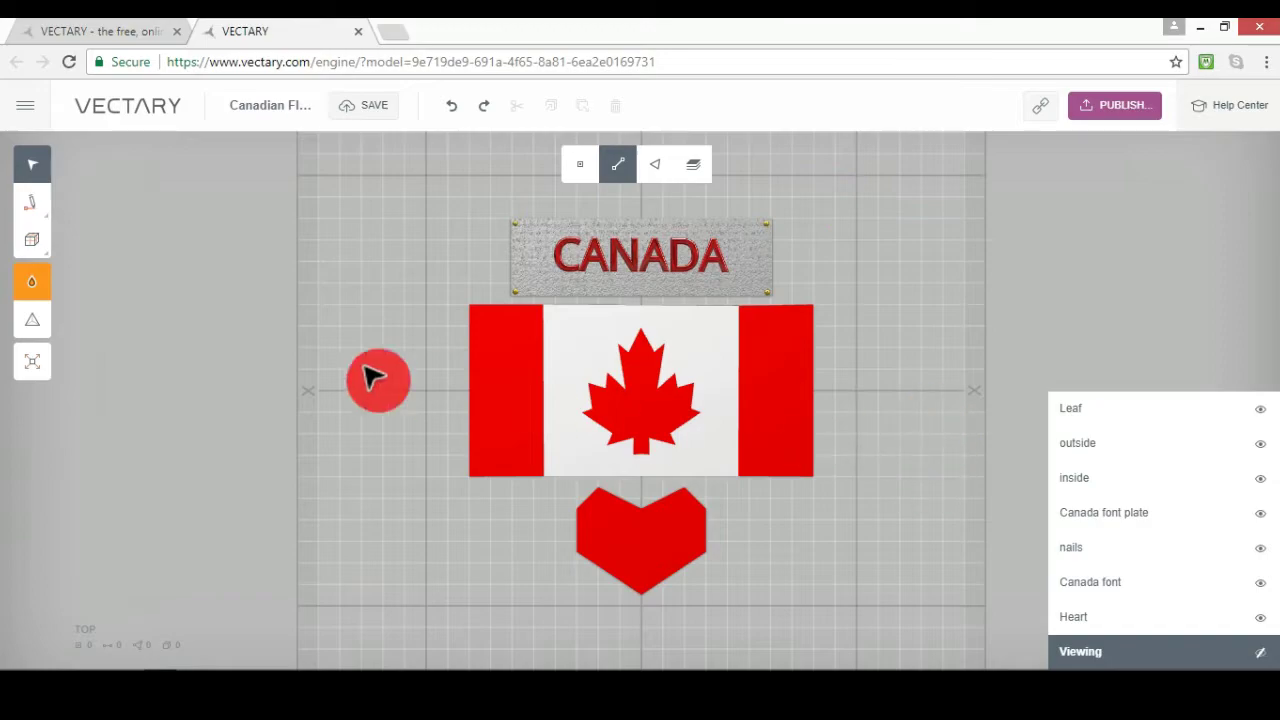
- Inspect the raised maple leaf, heart and CANADA lettering of the flag model from different perspective angles
right_click_drag(515, 342, 448, 258)
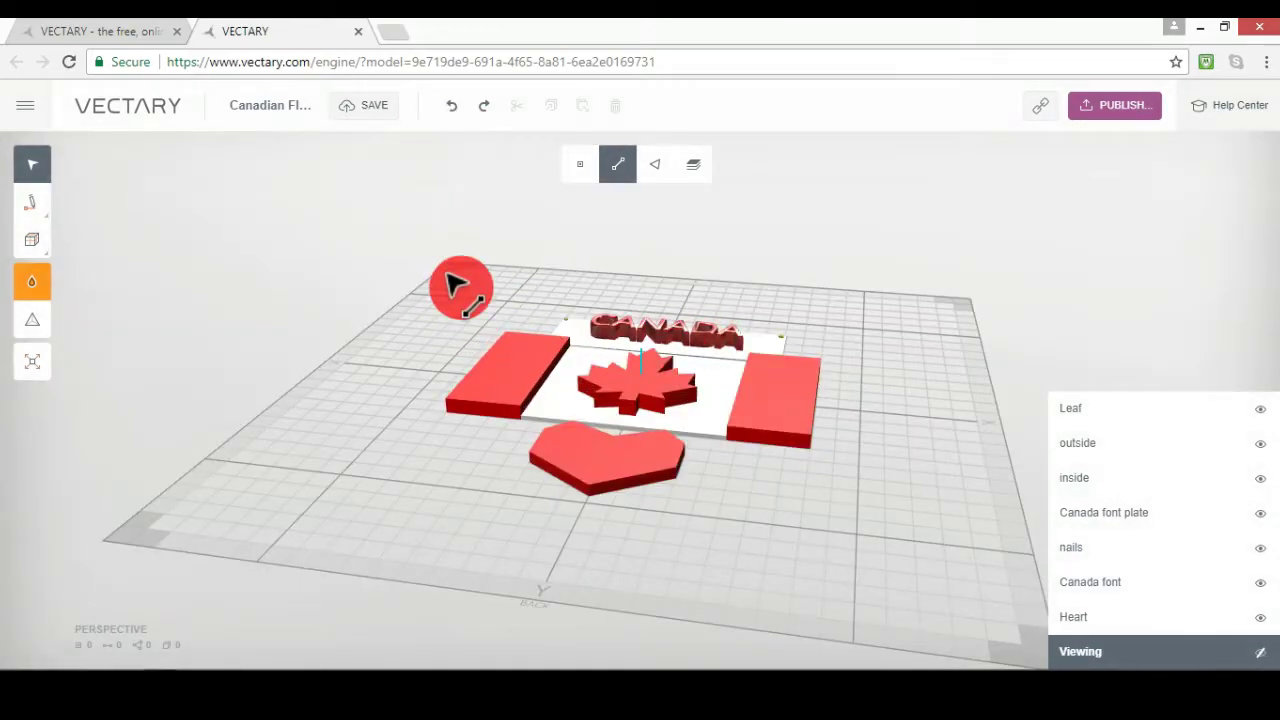
right_click_drag(445, 333, 488, 480)
left_click_drag(497, 493, 608, 457)
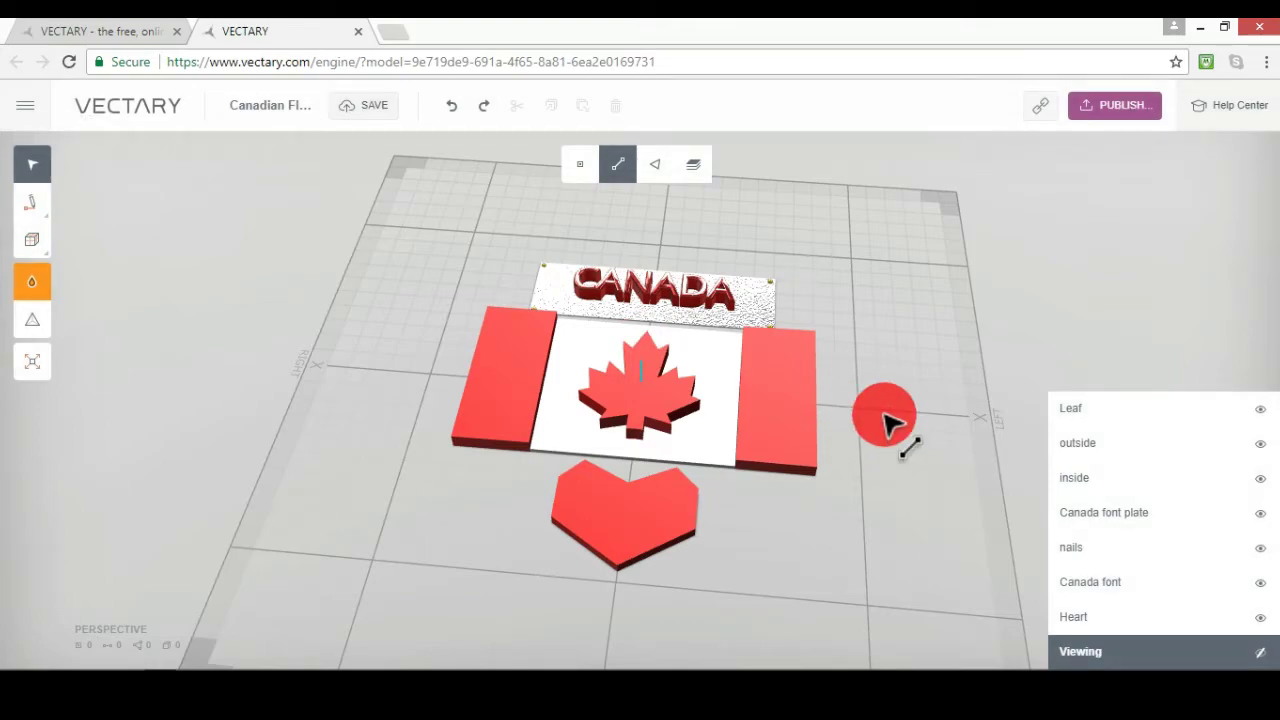
key("t")
right_click_drag(884, 414, 884, 414)
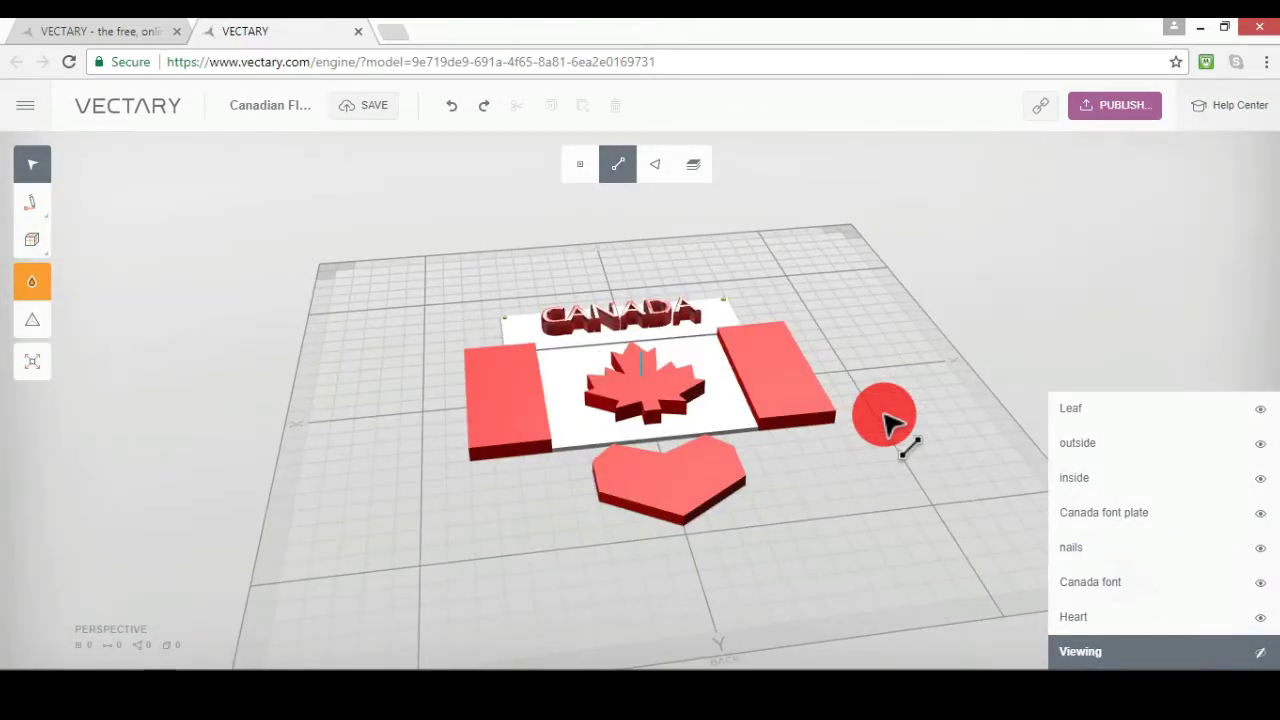
- Examine the Slovakia flag project from above, below and the side, including its coat of arms and SLOVAKIA name plate
left_click_drag(885, 415, 885, 415)
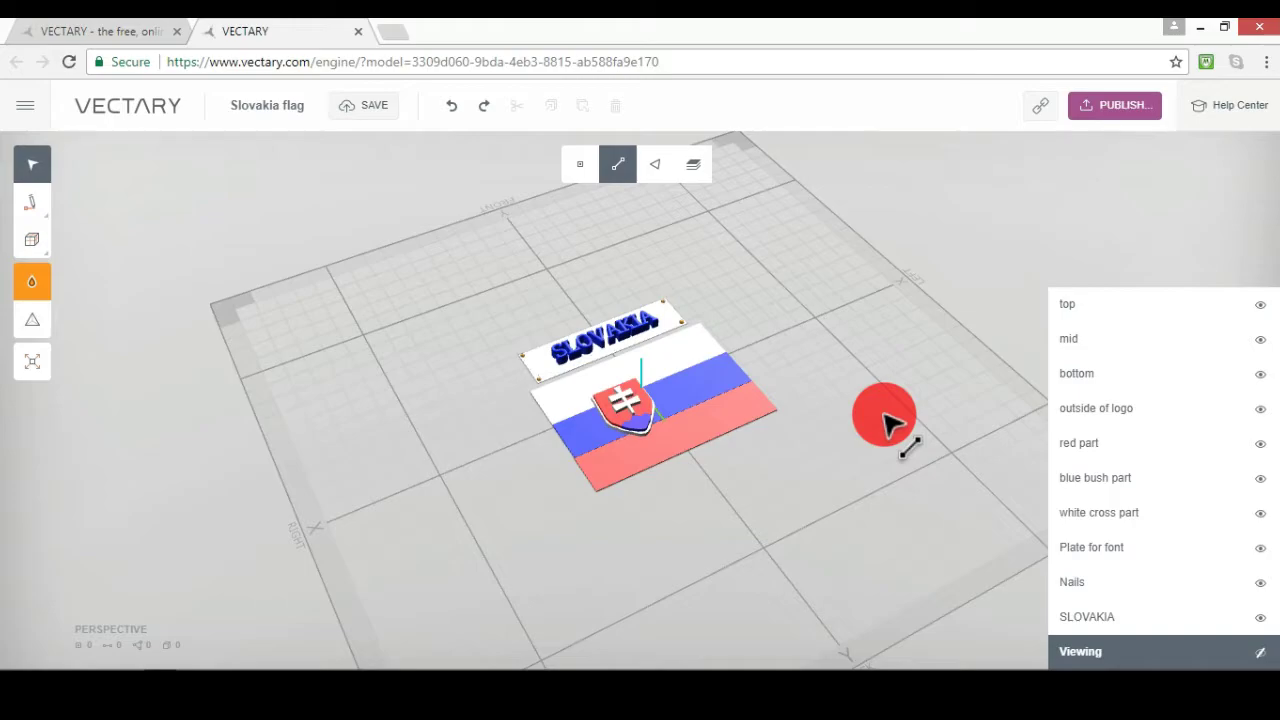
right_click_drag(885, 415, 885, 415)
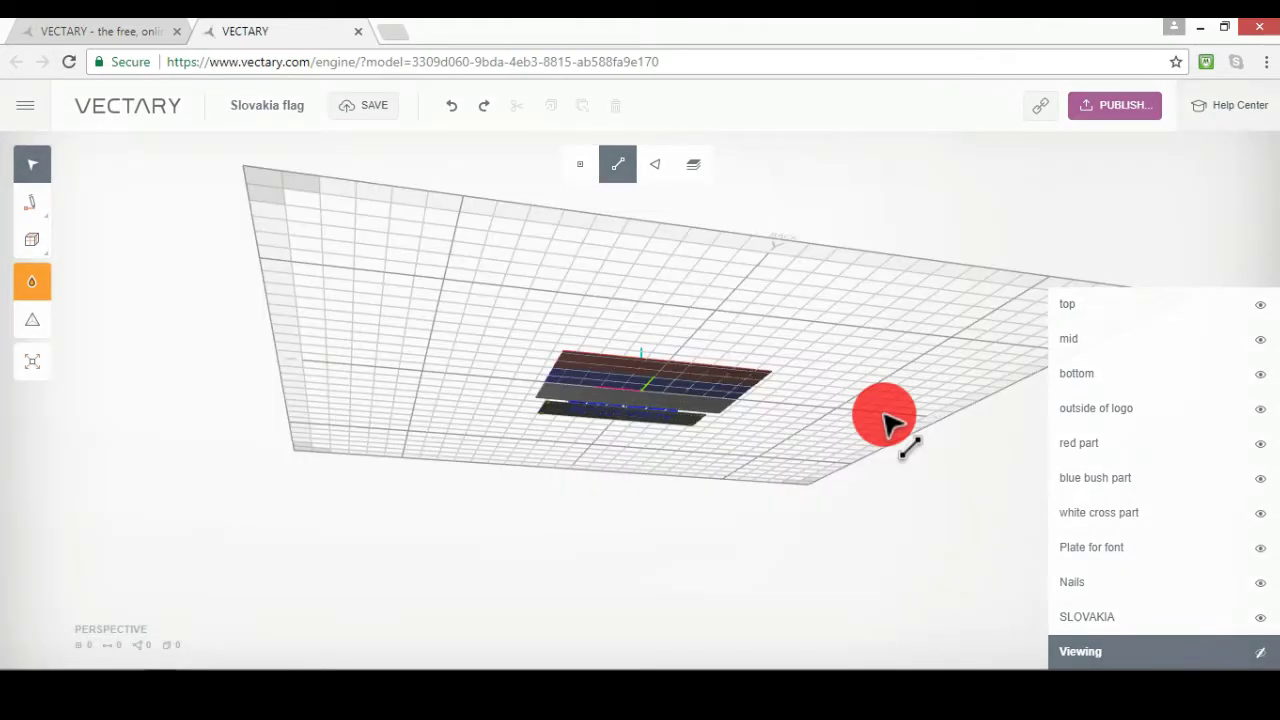
left_click_drag(885, 415, 885, 415)
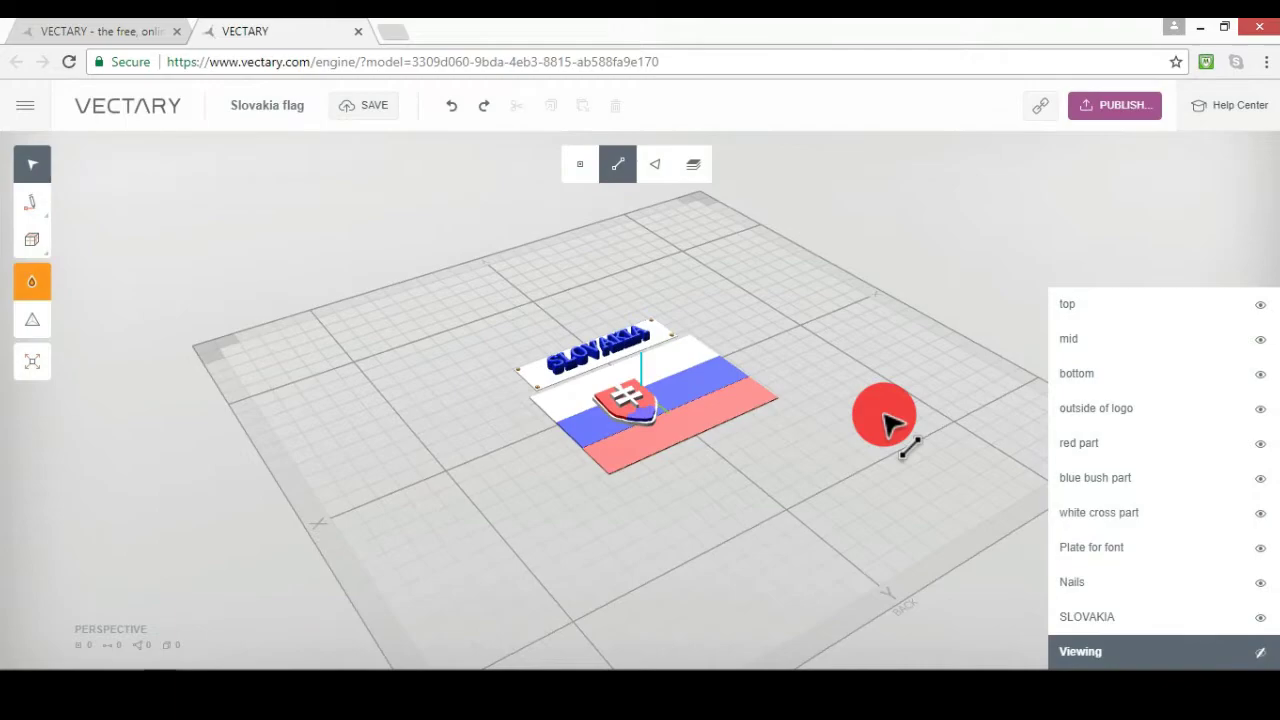
right_click_drag(885, 415, 885, 415)
left_click_drag(885, 415, 885, 415)
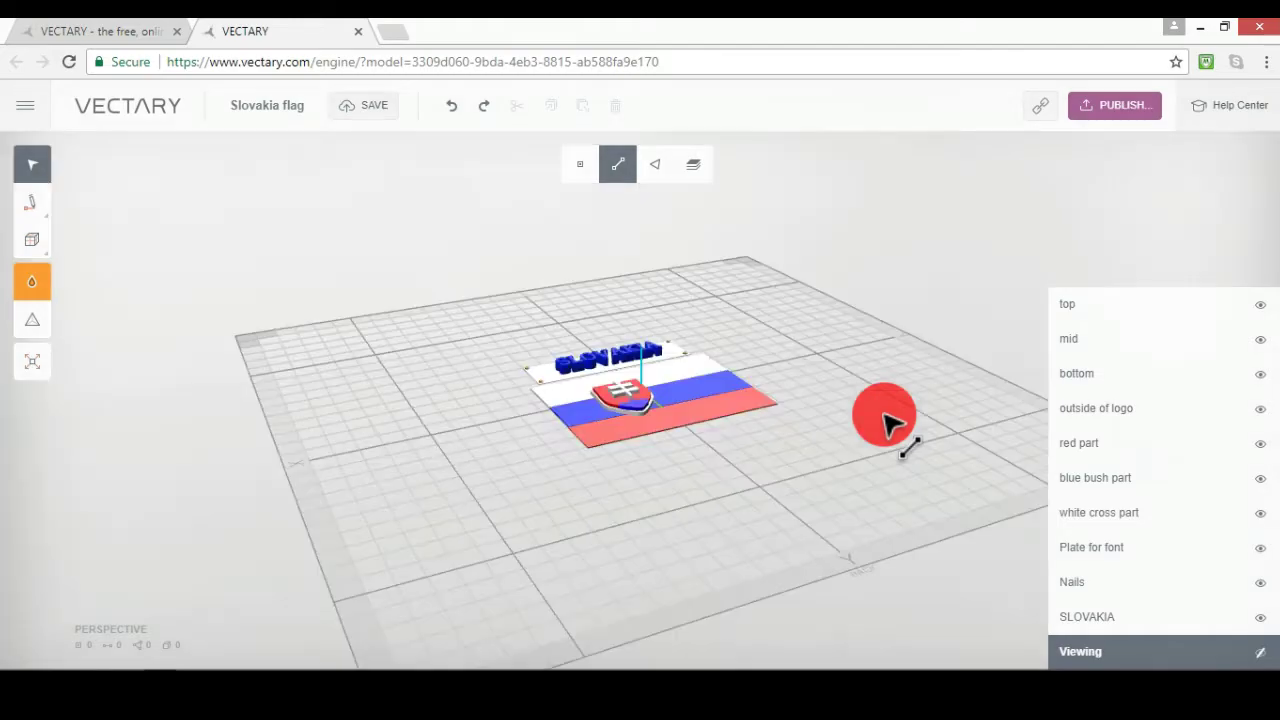
right_click_drag(885, 415, 885, 415)
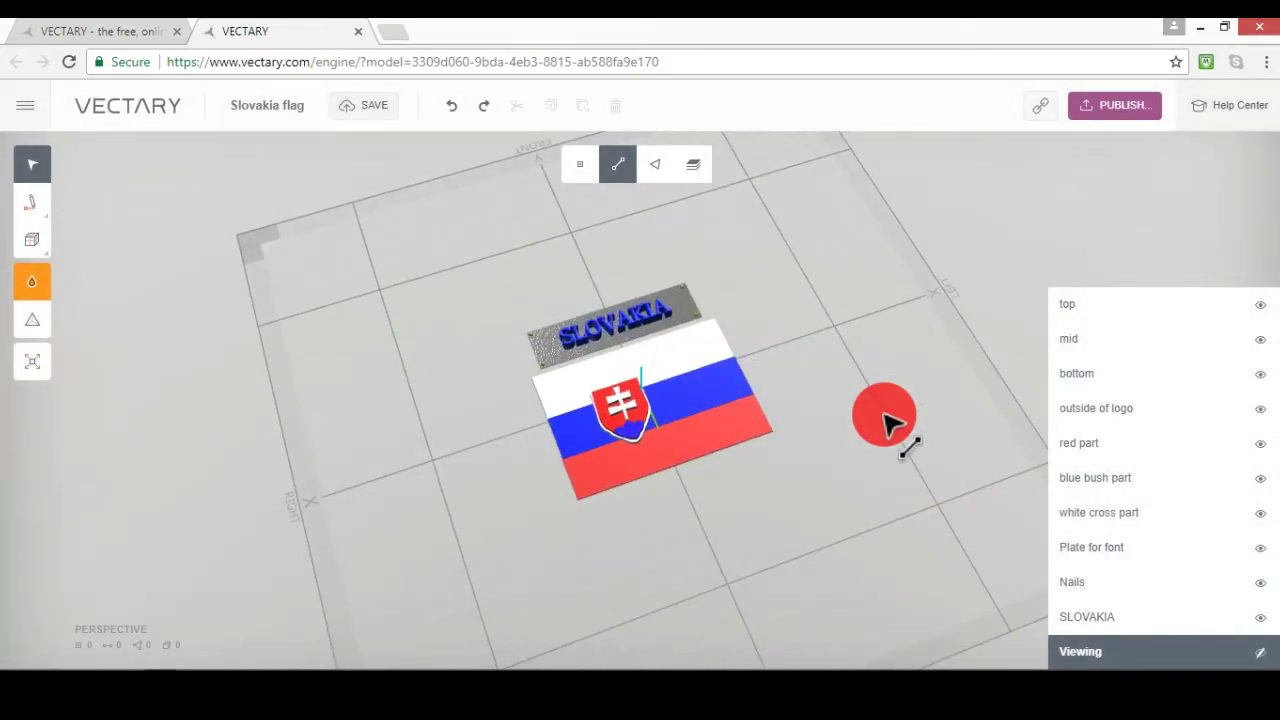
right_click_drag(885, 415, 885, 415)
left_click_drag(890, 425, 612, 282)
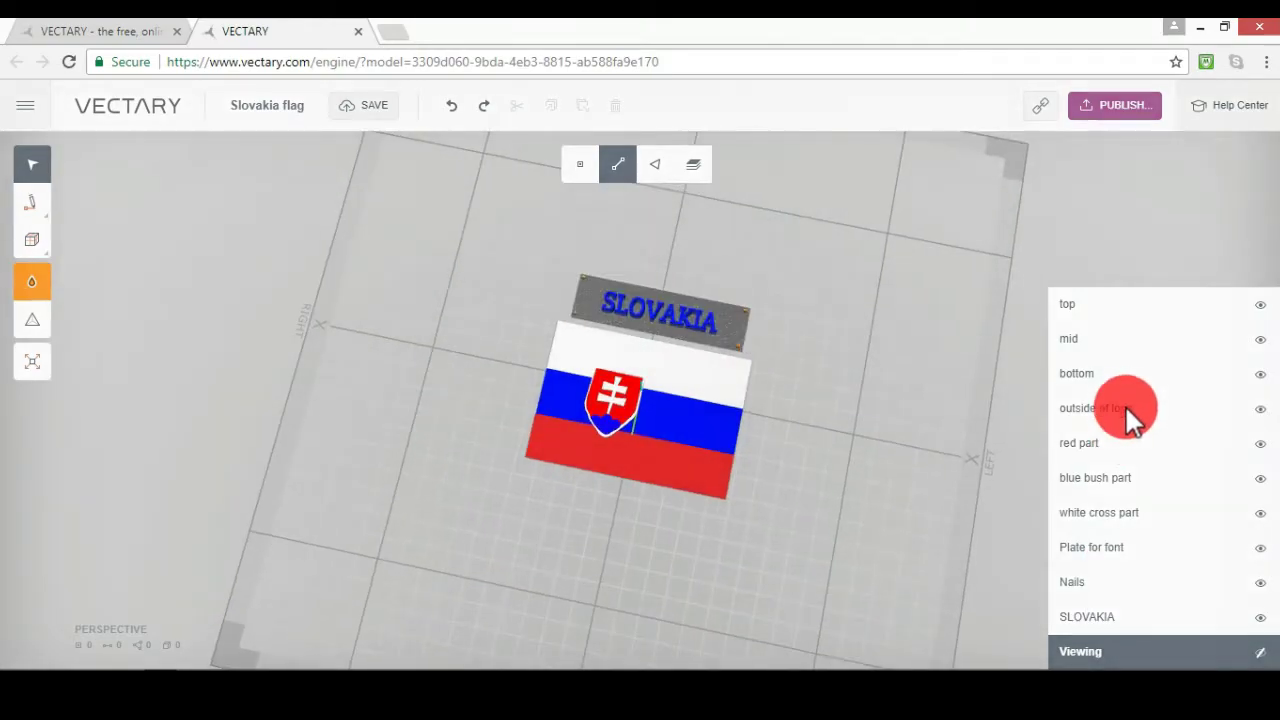
- View the Slovakia flag model from the back, then in perspective from above and at a low angle
key("Down")
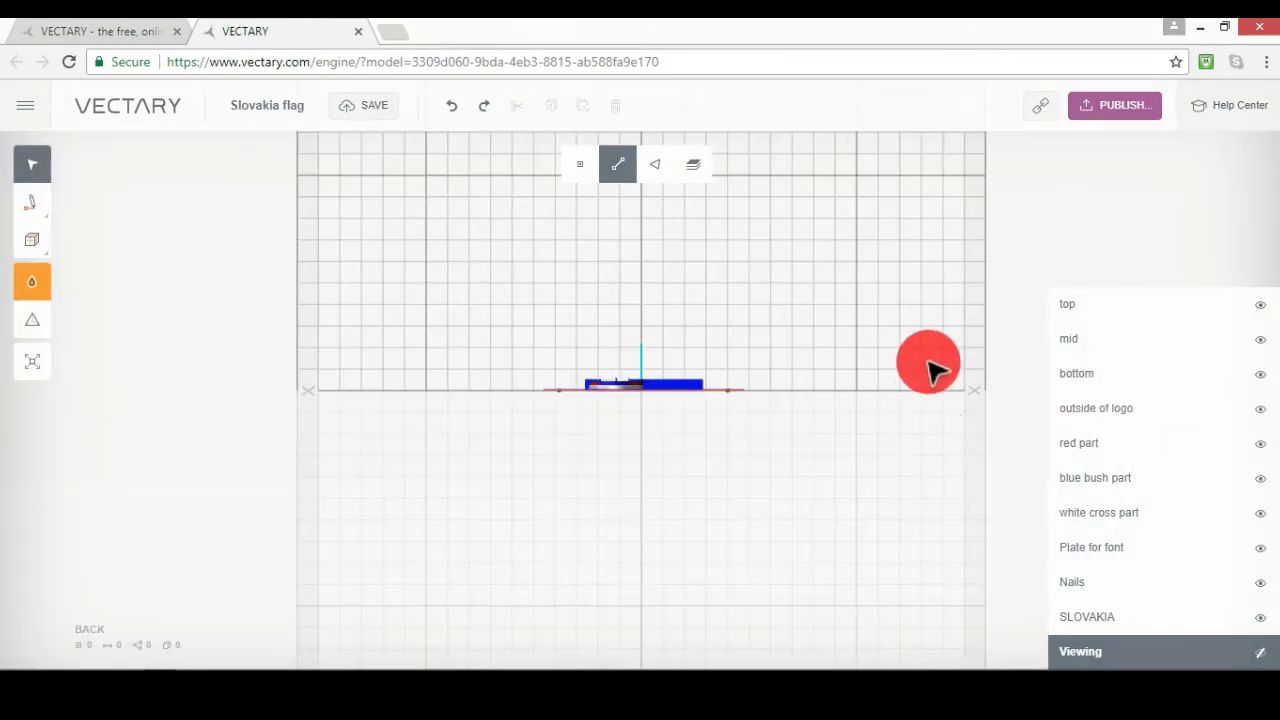
key("0")
key("7")
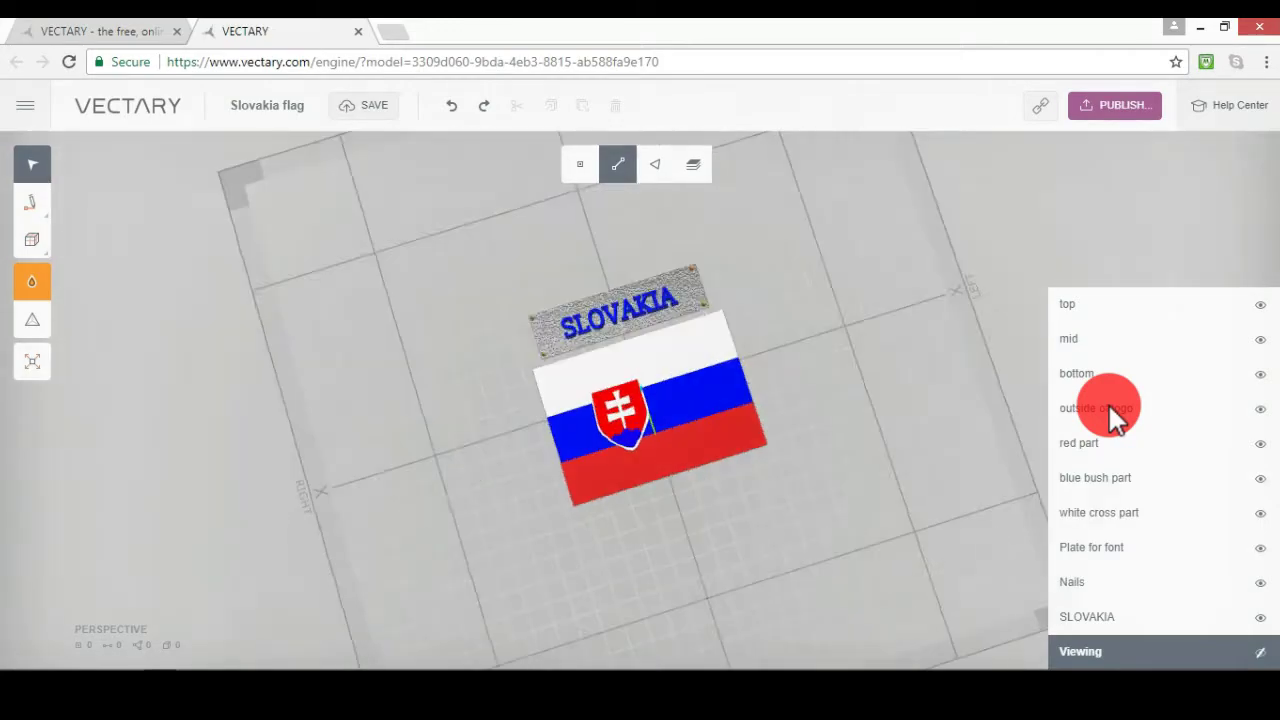
key("1")
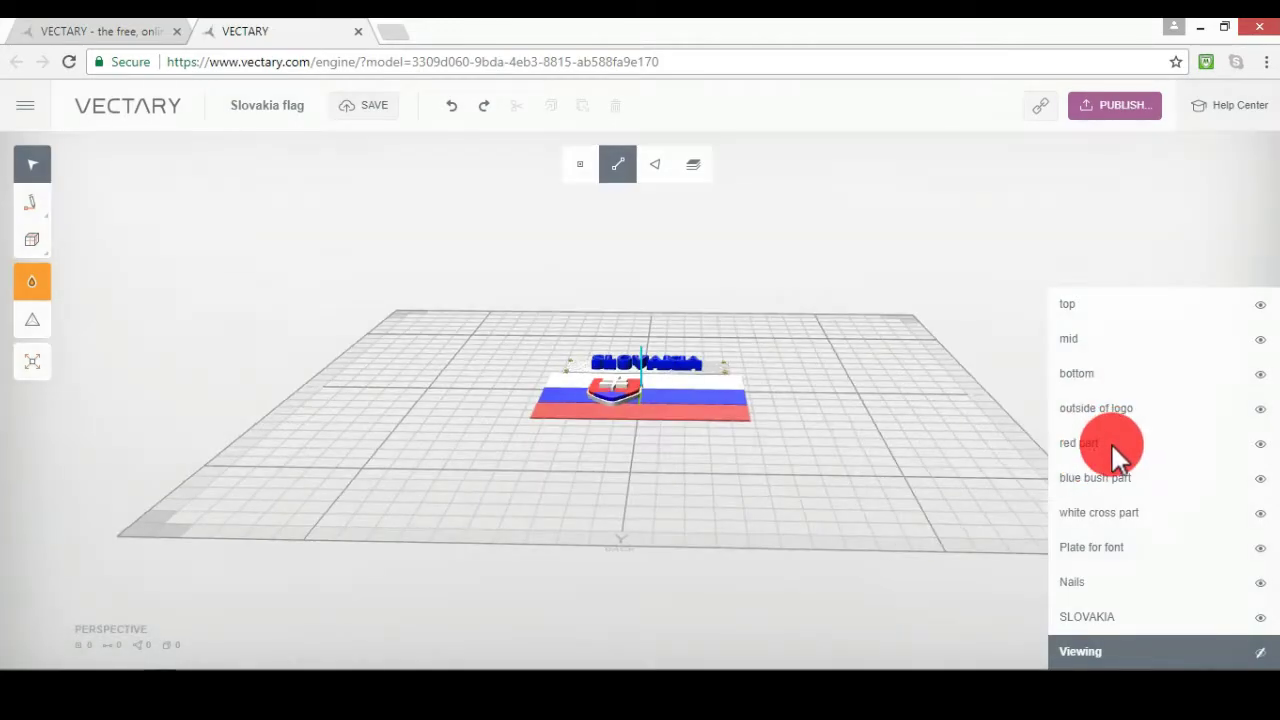
- View the Slovakia flag model from several more perspective angles and from above, and close the project
key("0")
right_click_drag(725, 415, 793, 403)
right_click_drag(847, 492, 1008, 545)
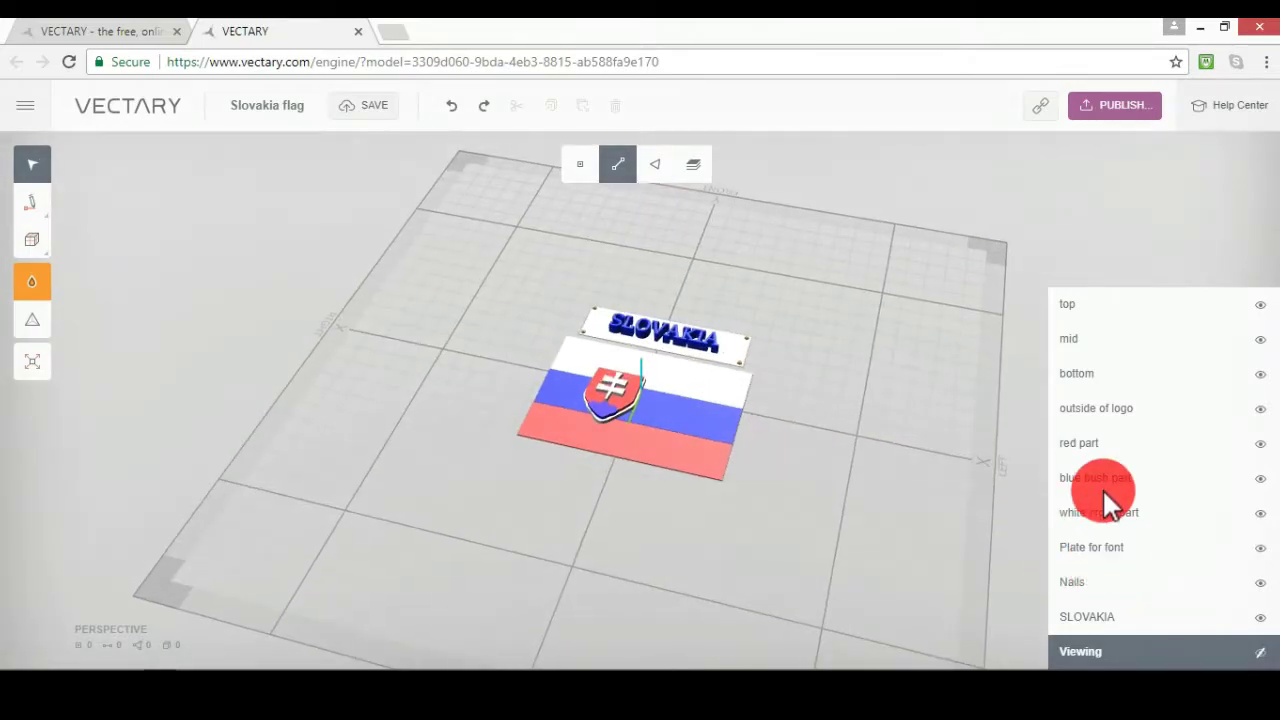
key("0")
right_click_drag(1103, 480, 1187, 513)
right_click_drag(760, 365, 769, 533)
key("ctrl+w")
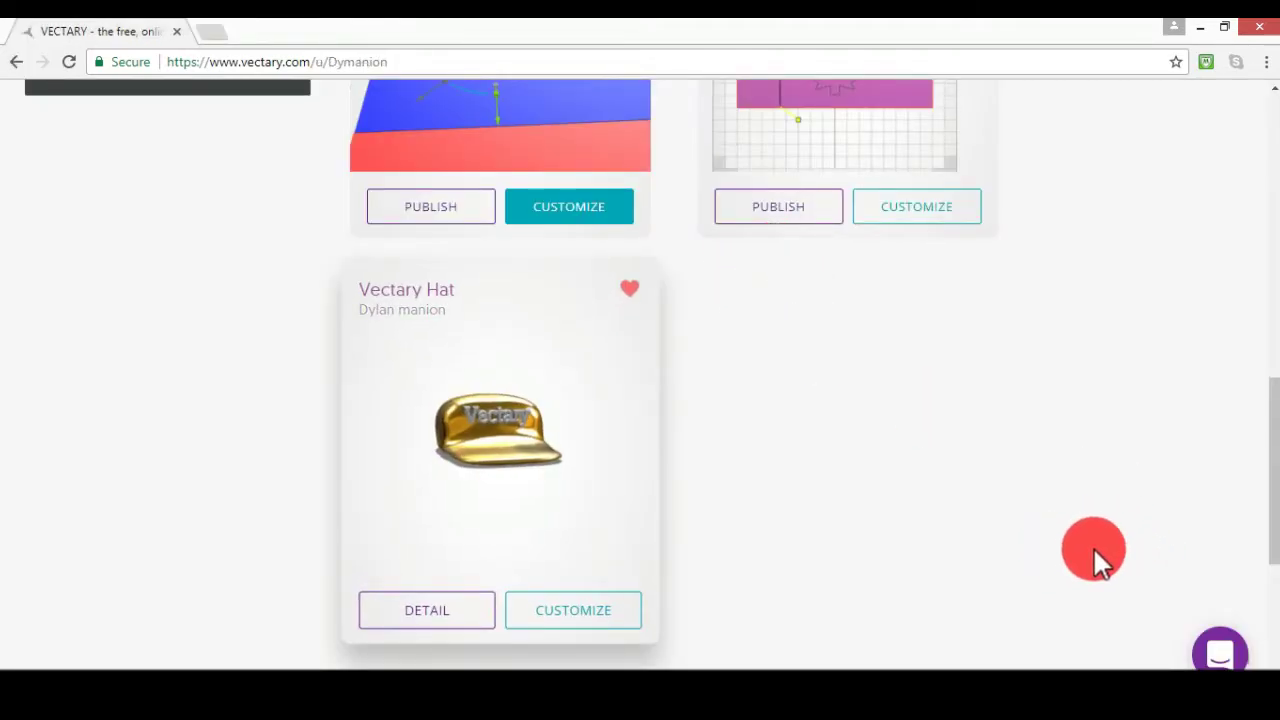
- Reload the profile page with the public projects and look over the Vectary Hat entry
scroll(1093, 546, "up", 10)
key("F5")
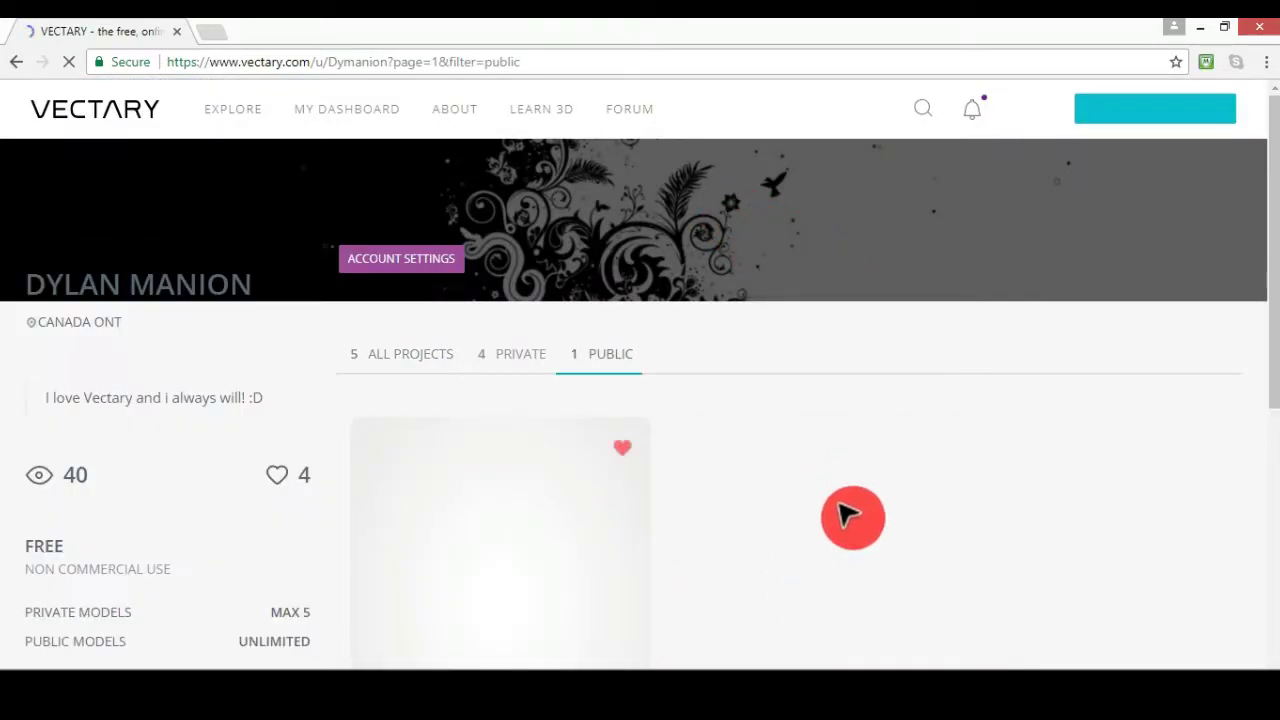
scroll(752, 445, "down", 2)
scroll(1123, 643, "down", 2)
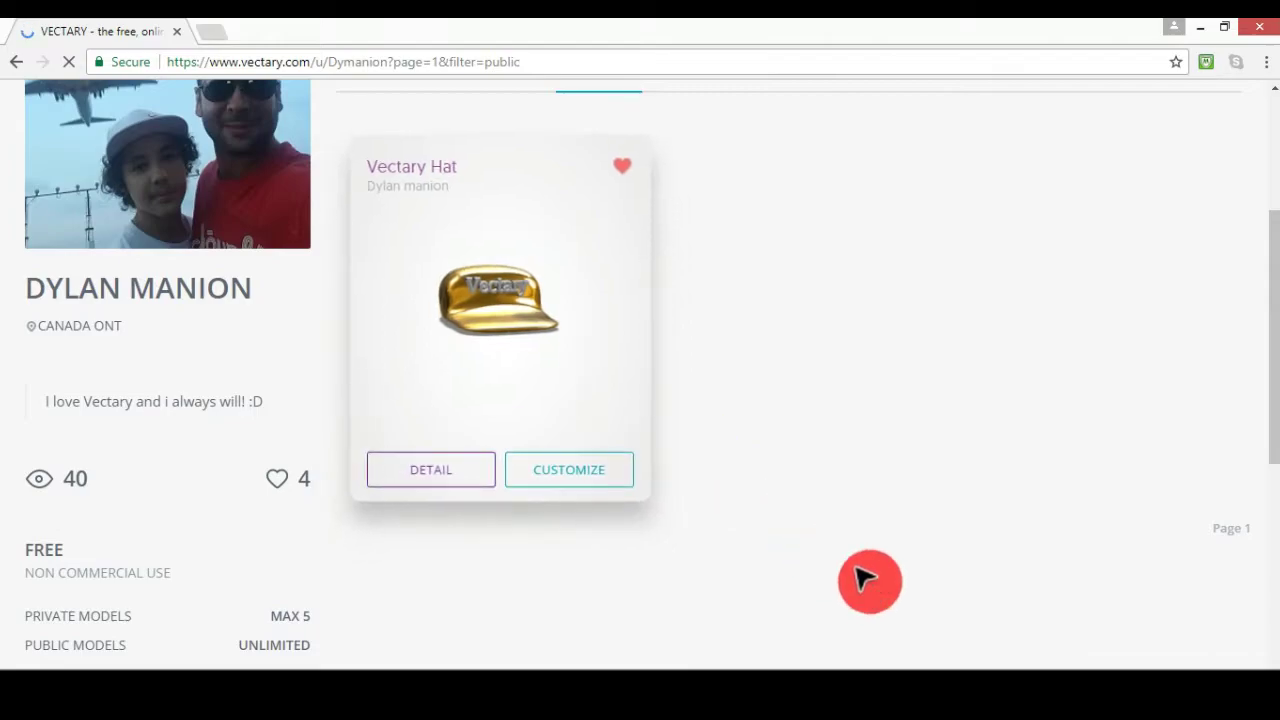
scroll(712, 542, "up", 1)
scroll(791, 586, "up", 2)
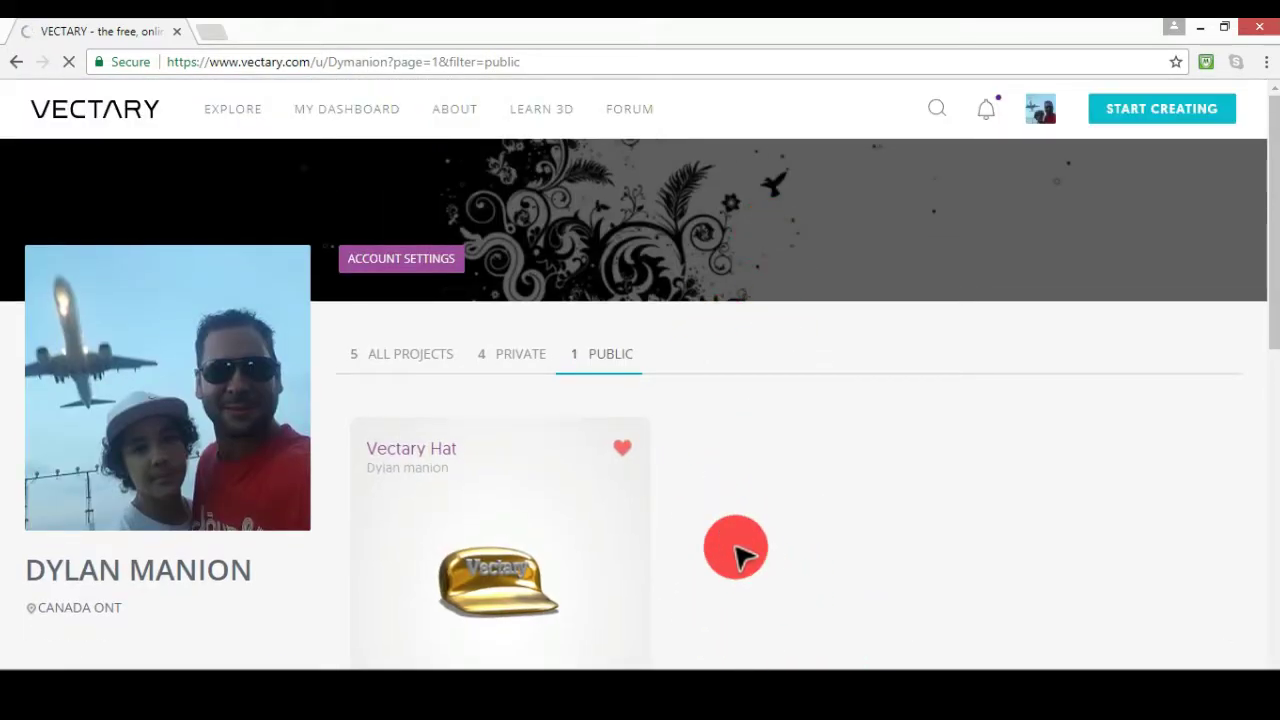
- Show only the private projects on the profile and look through the mug and flag entries
left_click(548, 354)
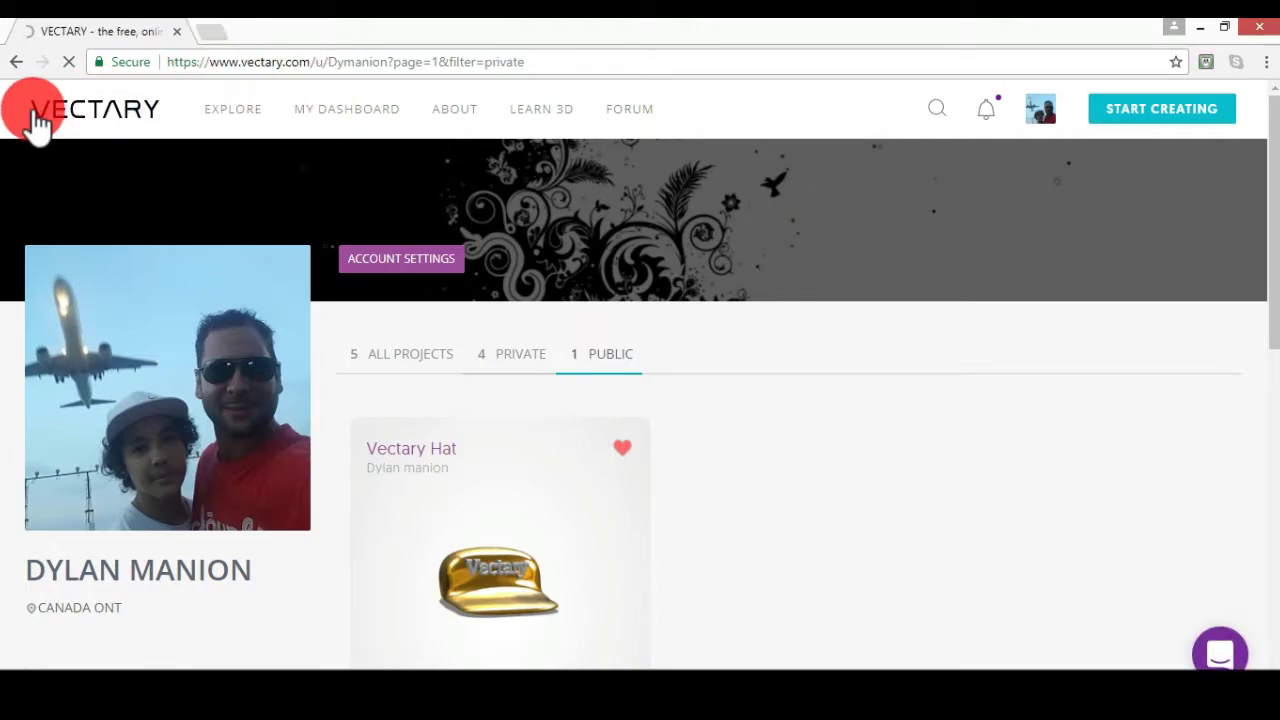
scroll(337, 486, "down", 2)
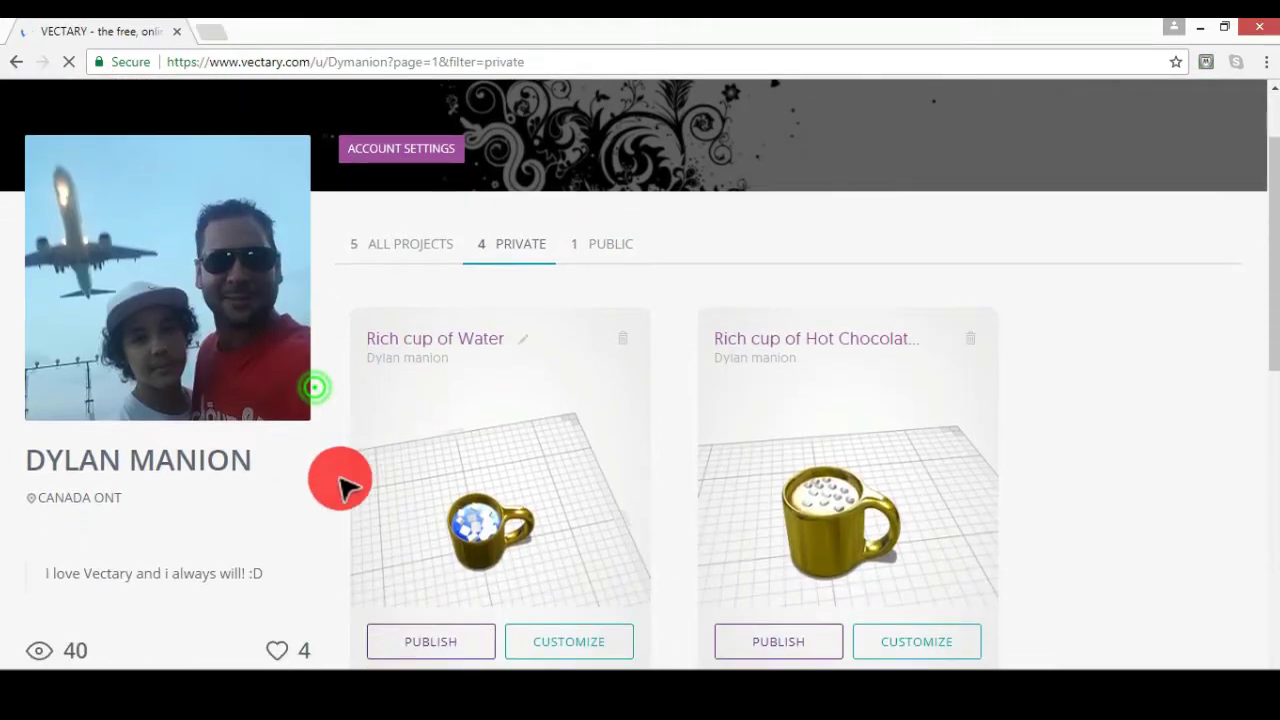
scroll(330, 540, "down", 2)
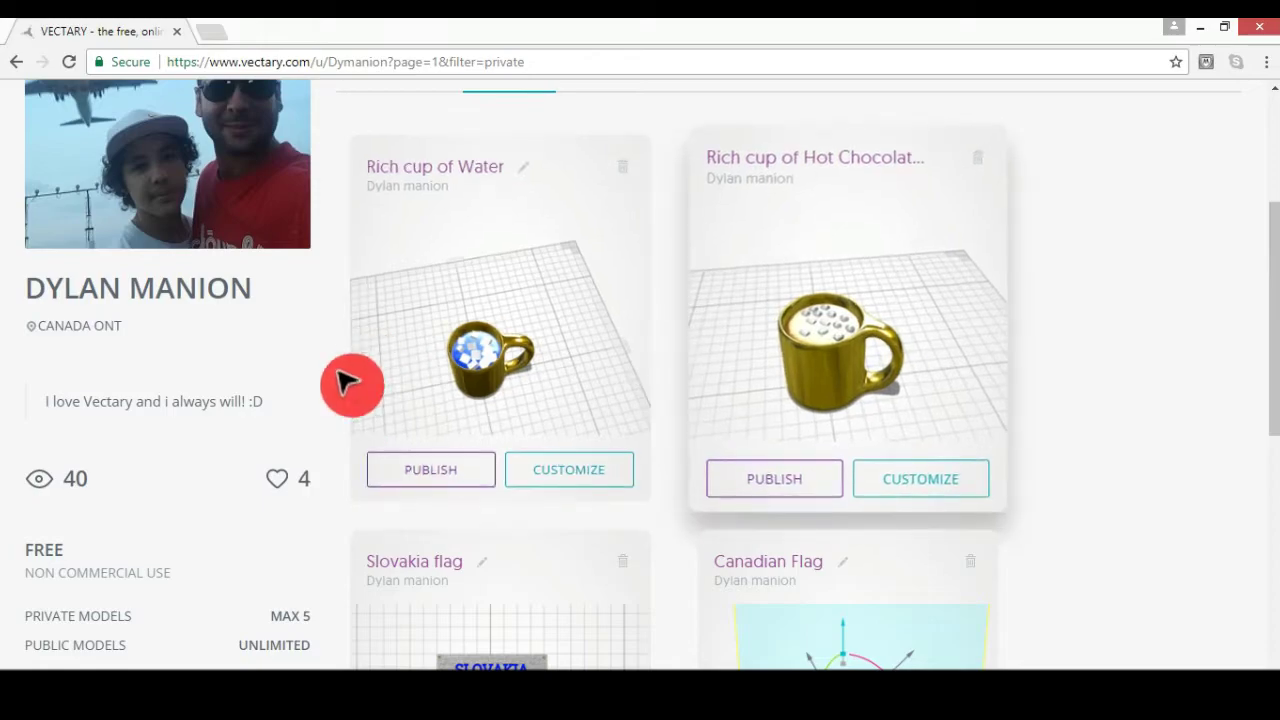
scroll(340, 380, "down", 2)
scroll(350, 400, "down", 2)
scroll(330, 360, "up", 4)
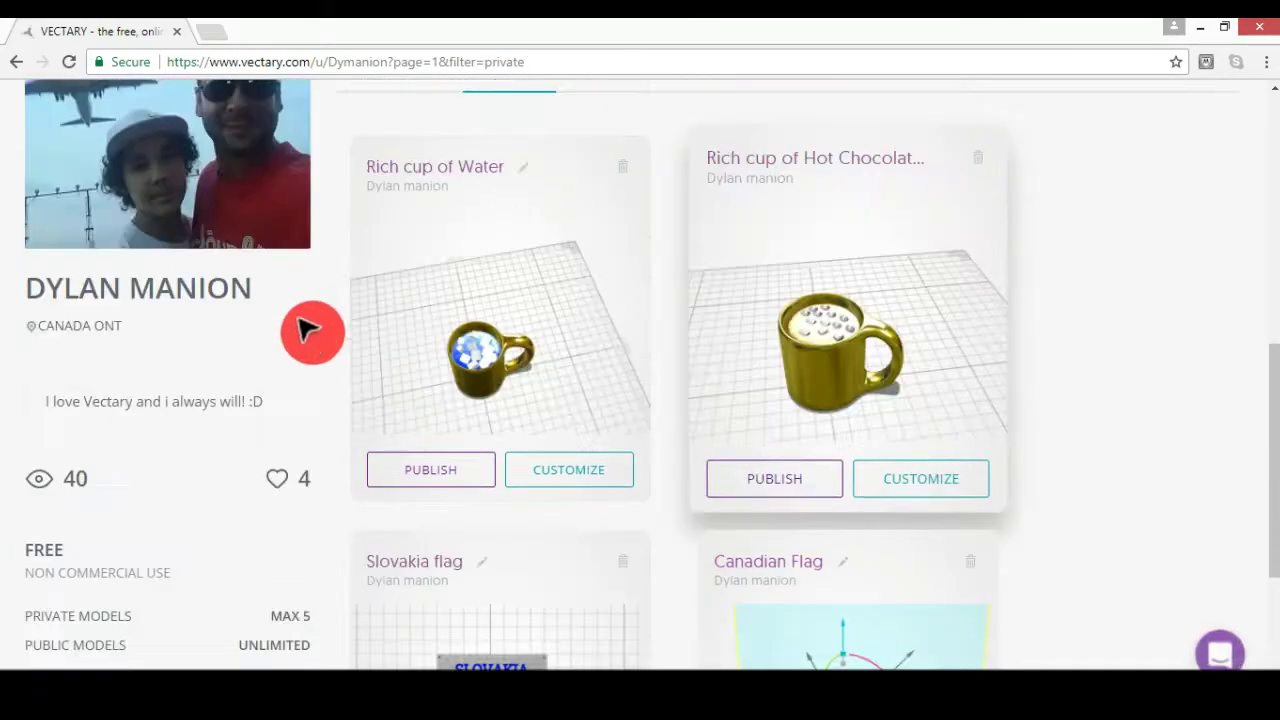
scroll(306, 329, "down", 4)
scroll(285, 295, "up", 5)
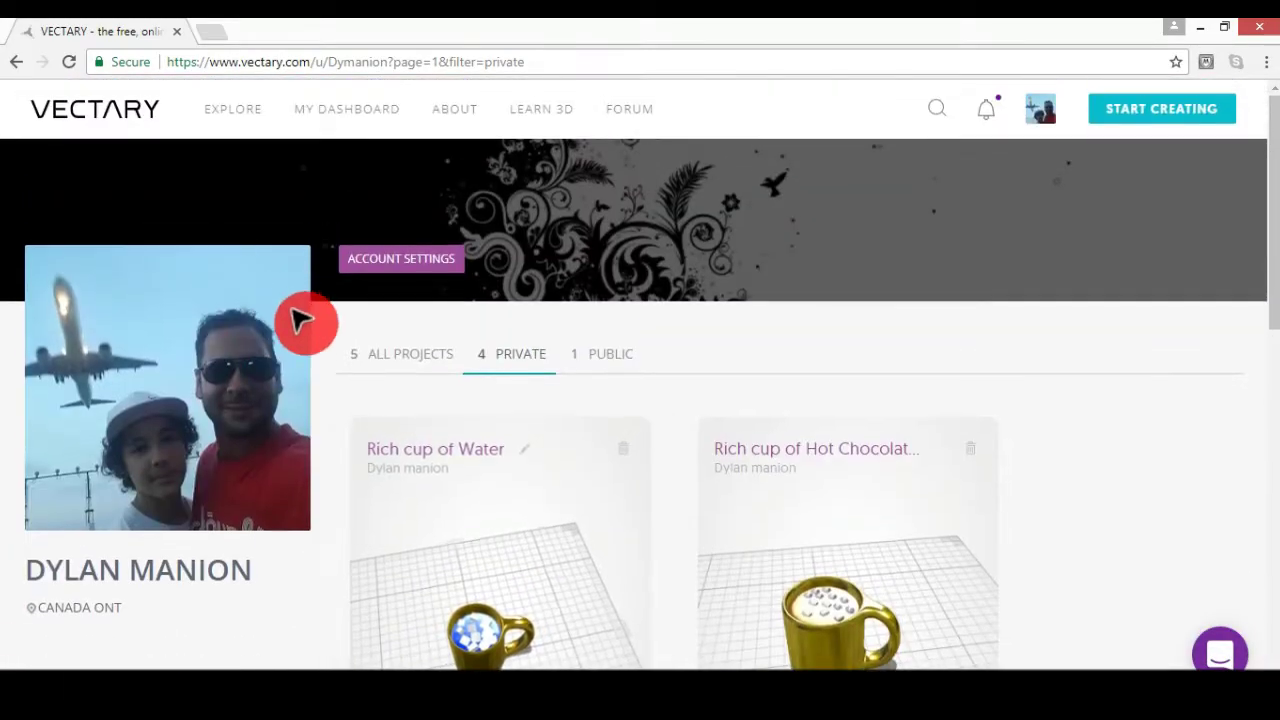
scroll(330, 370, "down", 1)
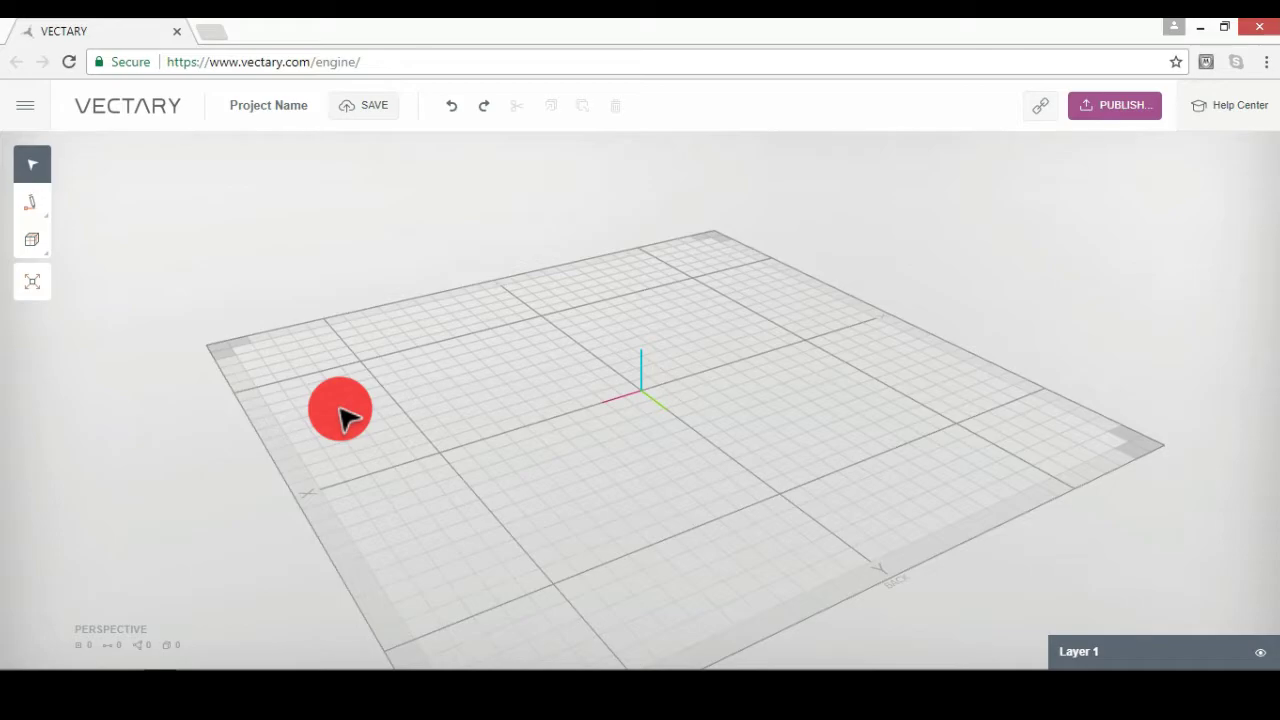
- In the new empty project, draw an upright cylinder from the centre of the grid, starting in top view
right_click_drag(340, 409, 340, 409)
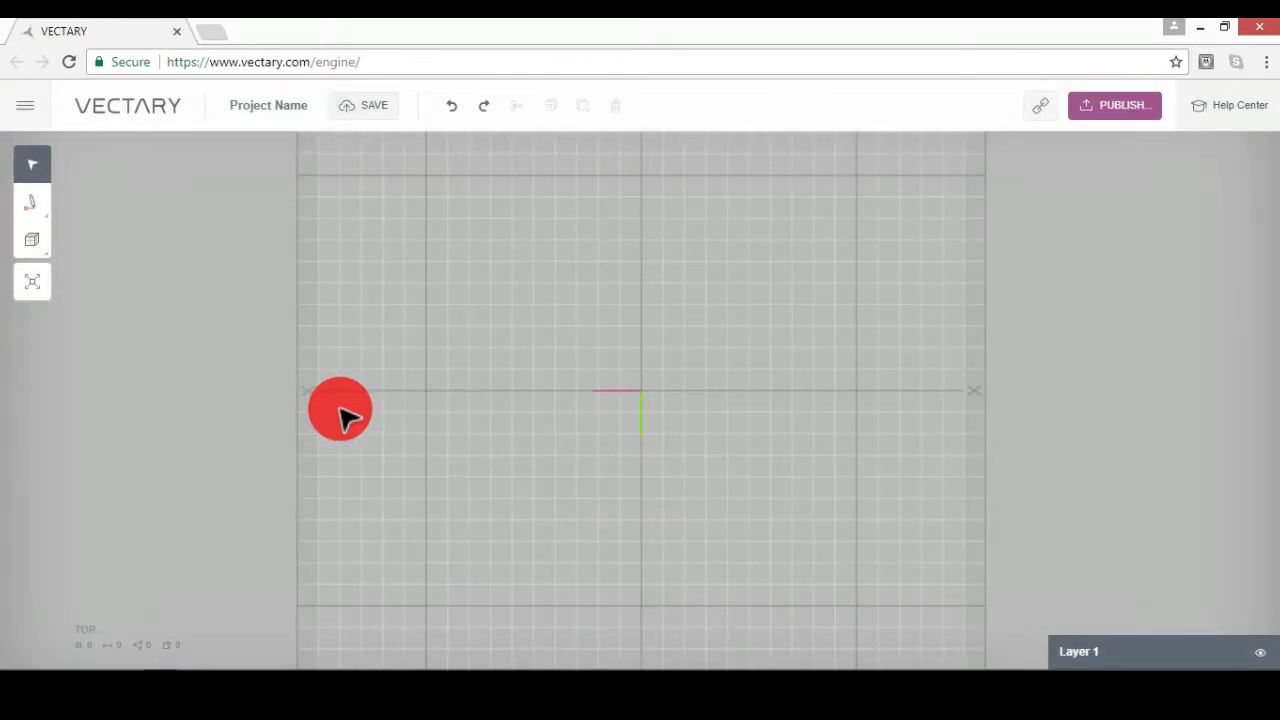
mouse_move(32, 240)
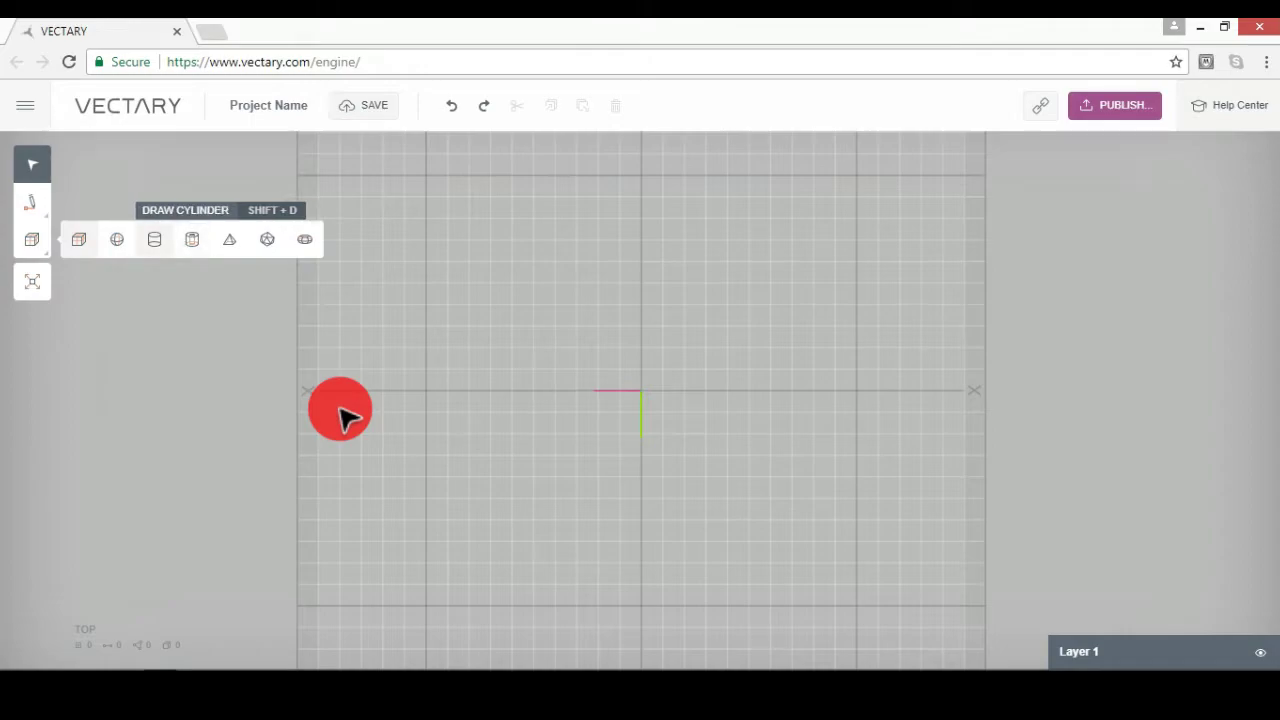
left_click(154, 239)
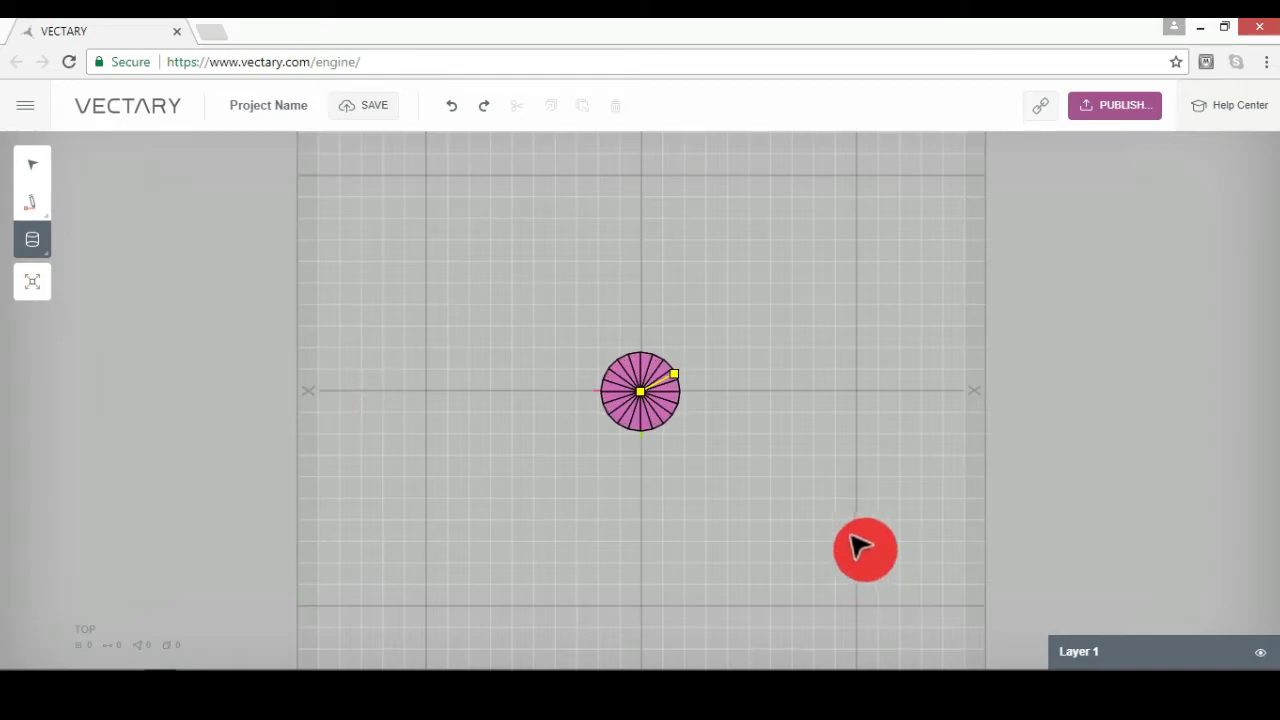
left_click(734, 22)
left_click(898, 417)
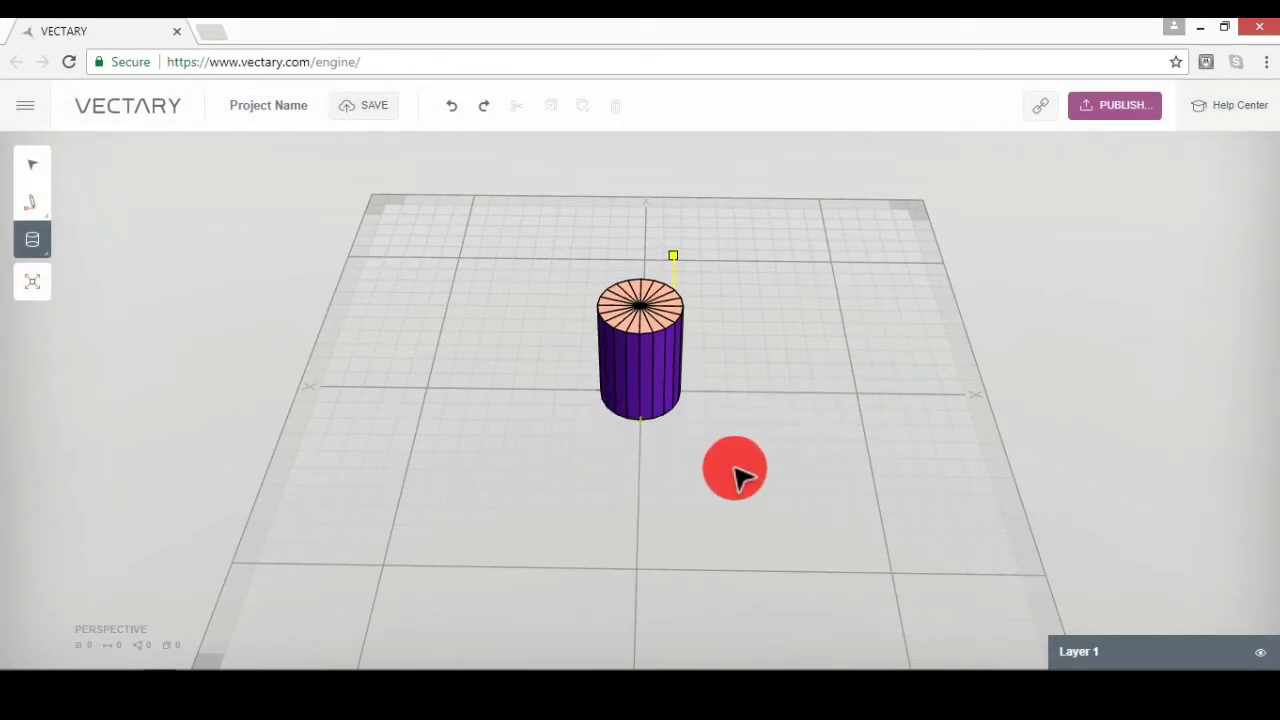
- Set the cylinder to 12 radial segments and 7 height segments
left_click(730, 553)
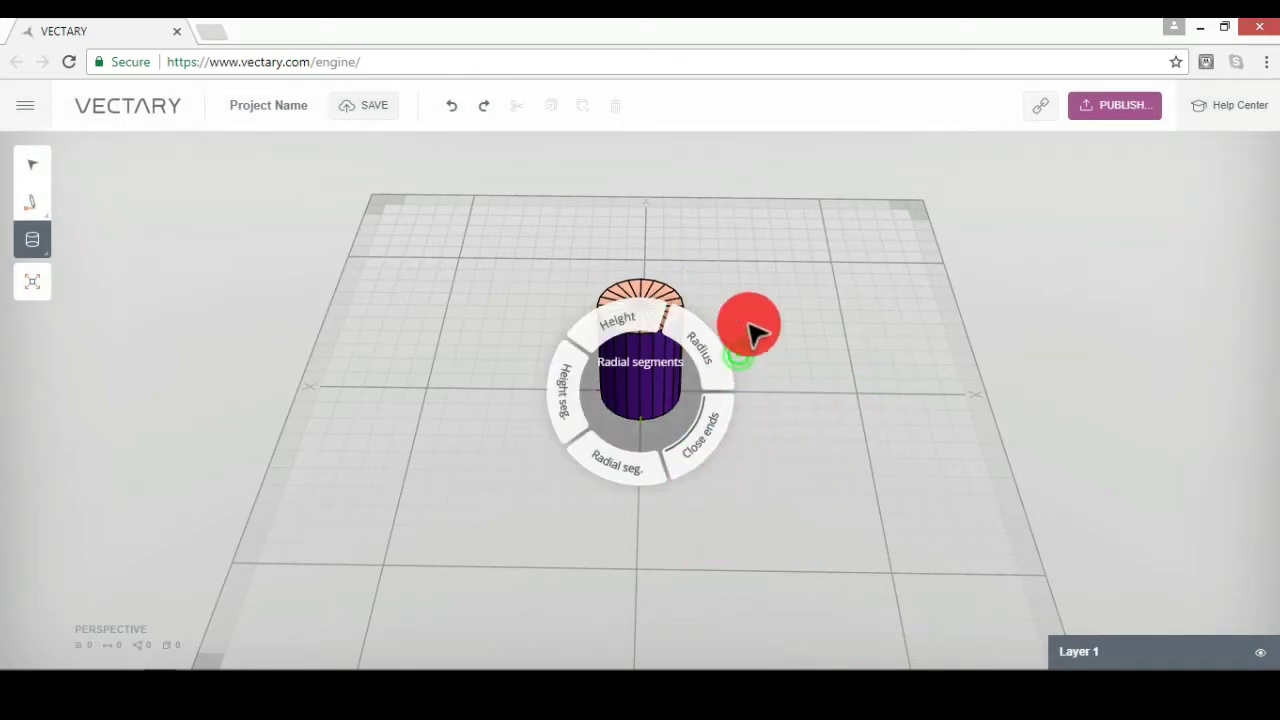
left_click(521, 462)
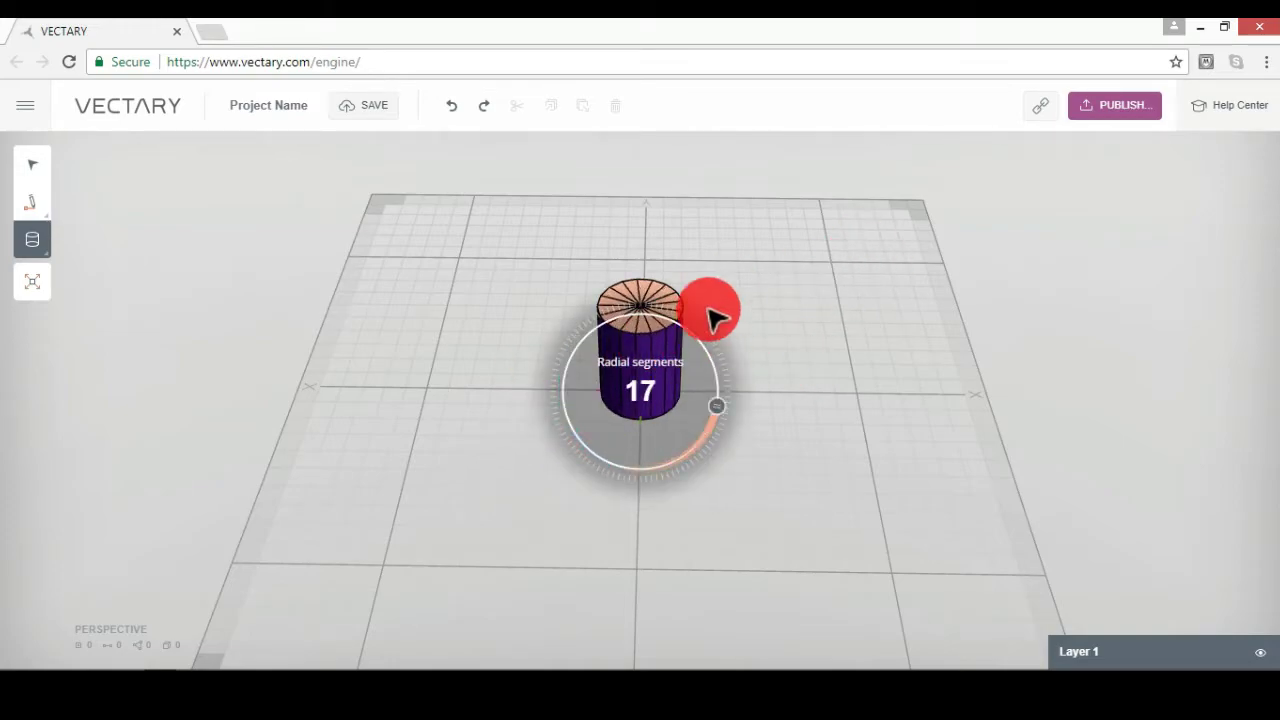
left_click(775, 403)
left_click(671, 495)
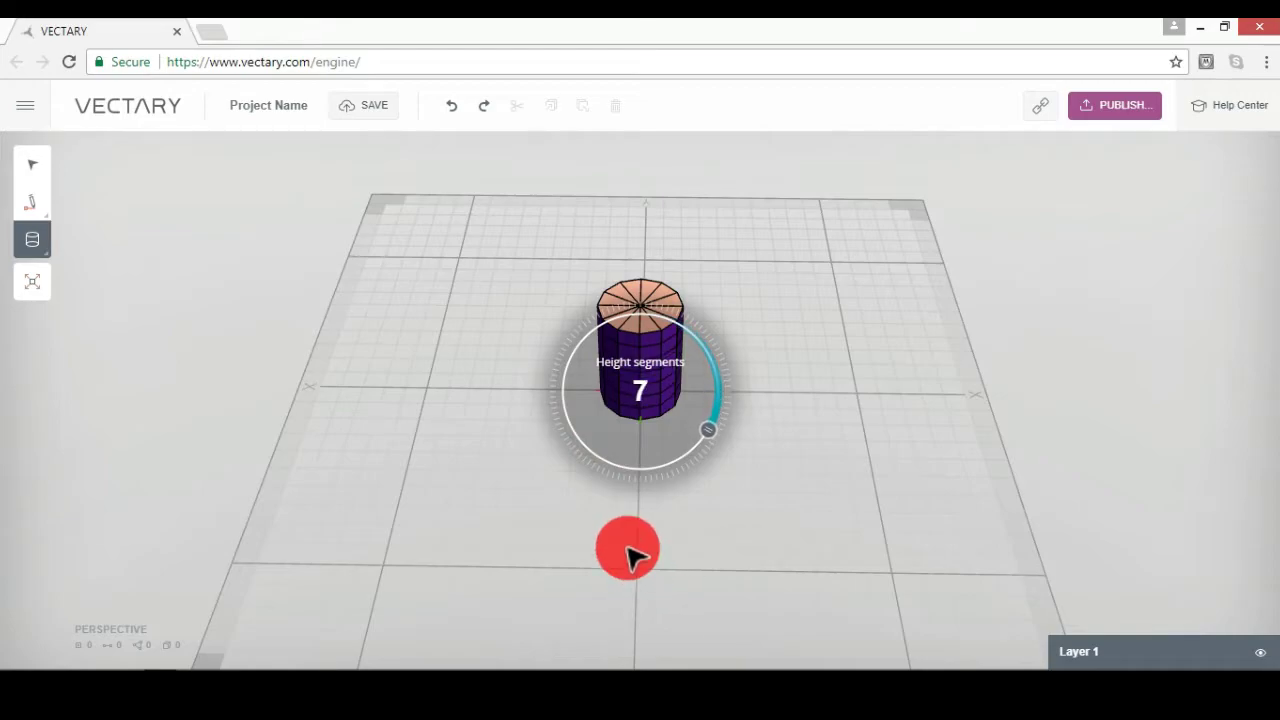
left_click(627, 550)
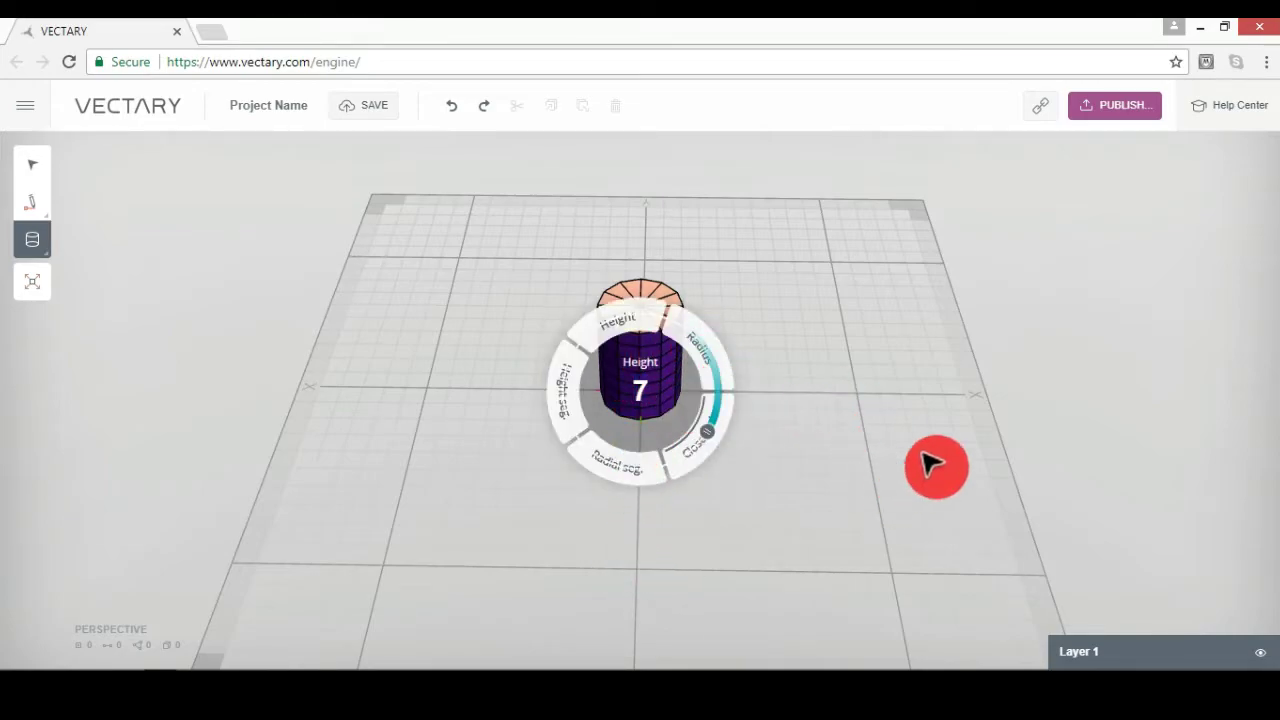
- Adjust the cylinder's radius to 45.35
left_click(935, 465)
left_click(980, 408)
left_click(952, 455)
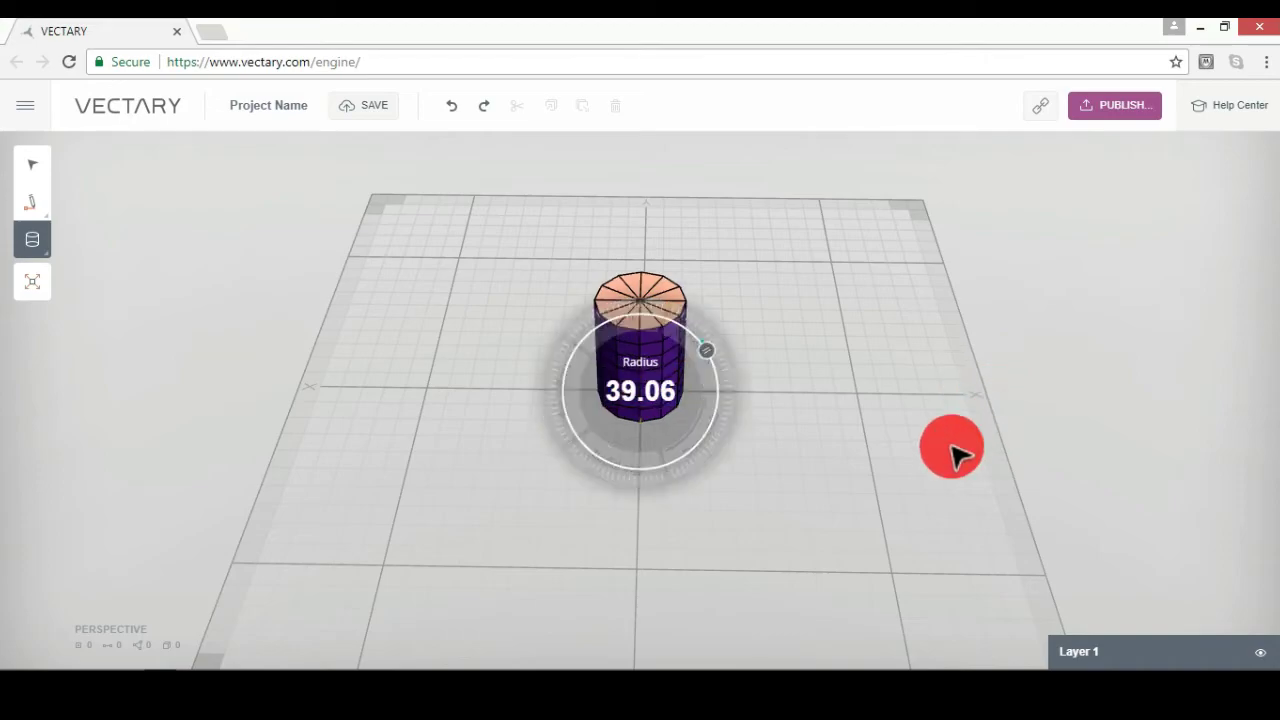
left_click(908, 371)
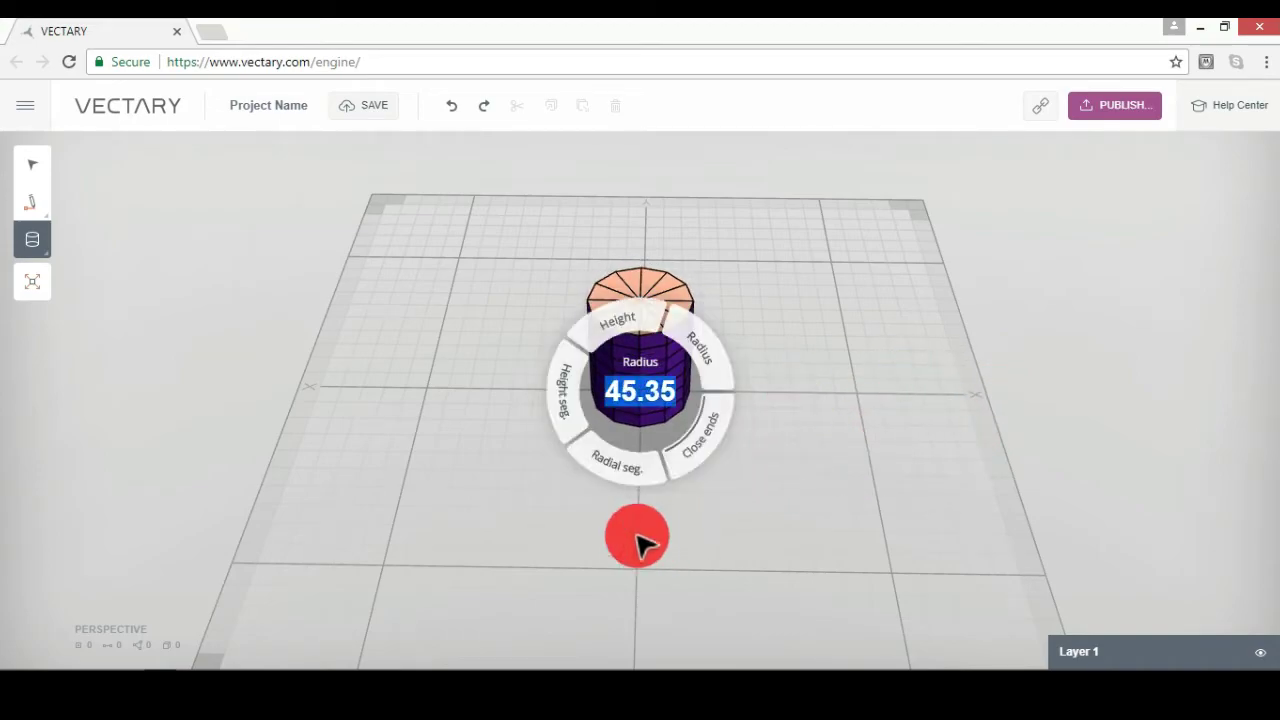
- Switch the cylinder's closed ends off and on again, and finish the cylinder with both ends closed
left_click(546, 535)
left_click(577, 384)
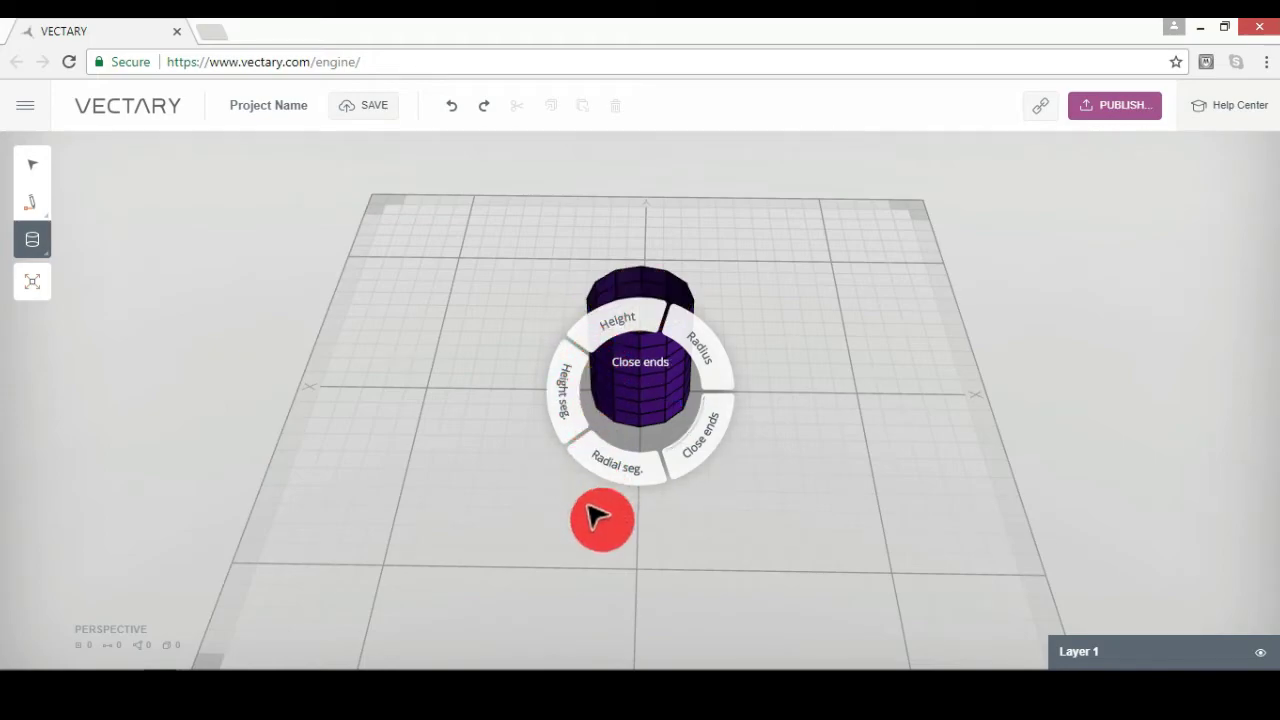
right_click_drag(560, 419, 624, 363)
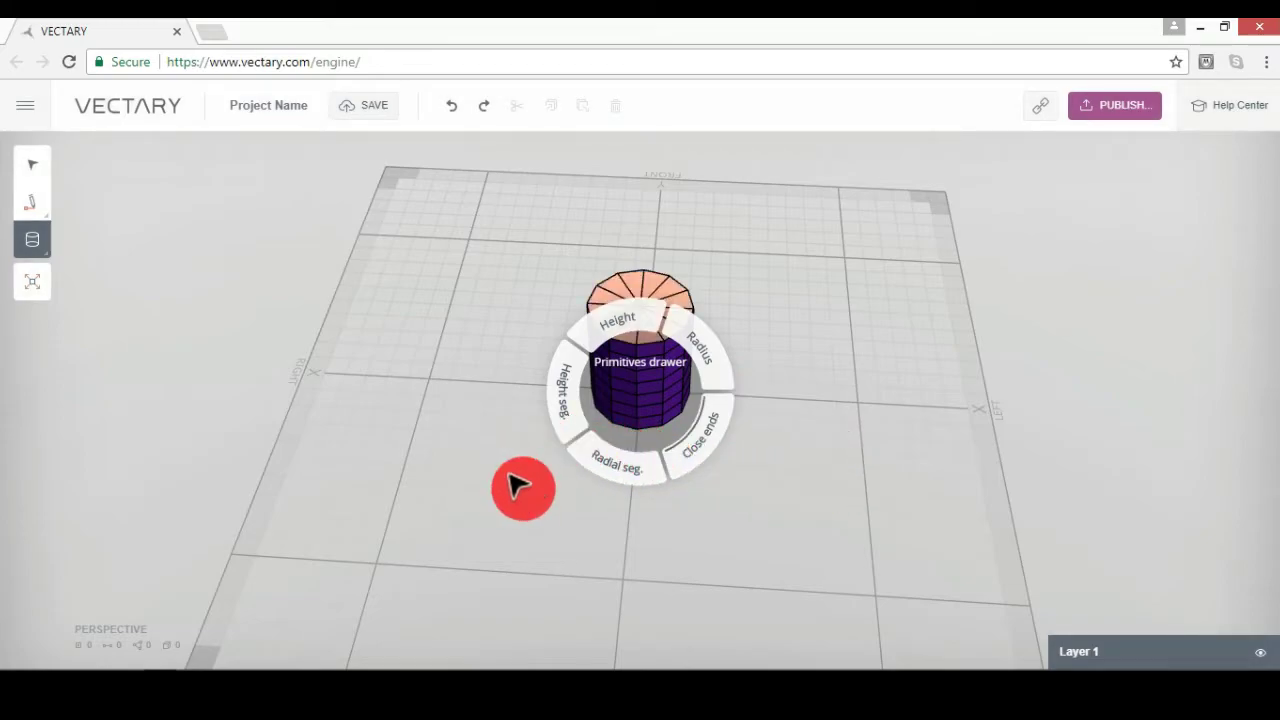
left_click(510, 480)
left_click(708, 493)
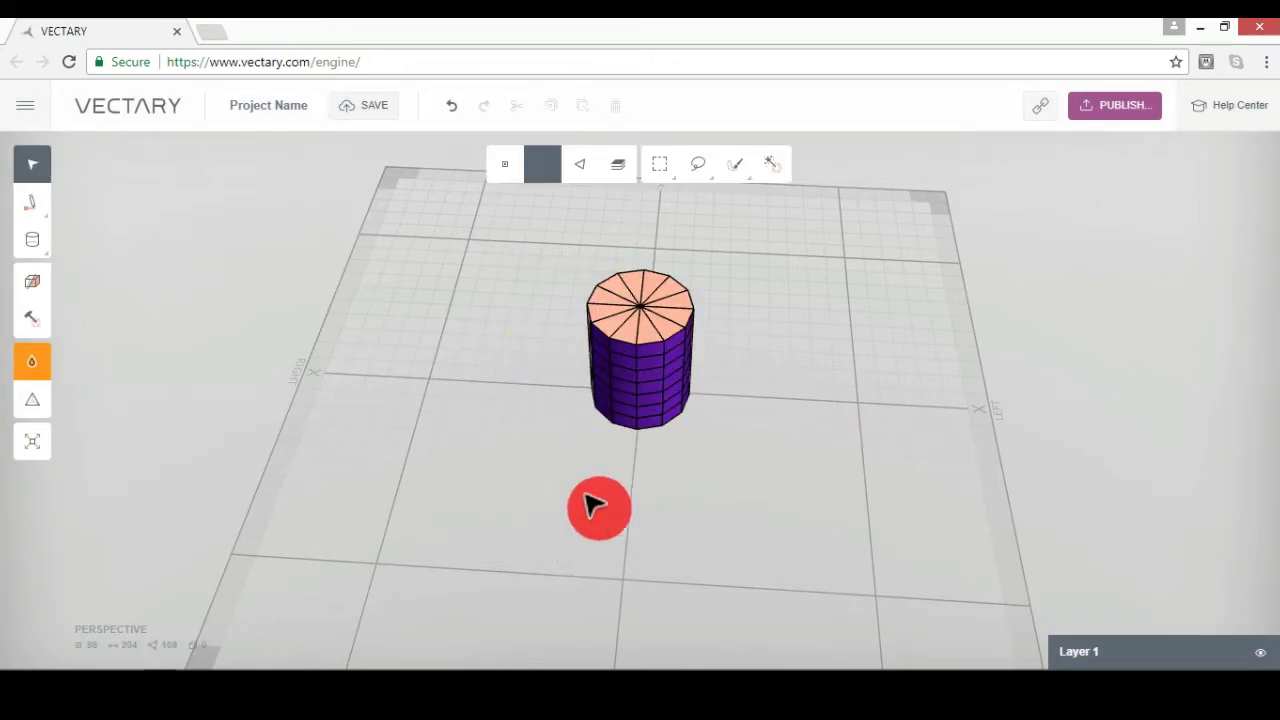
- Select all 12 triangular faces of the cylinder's top cap in top view and delete them to open the top
right_click_drag(601, 431, 598, 454)
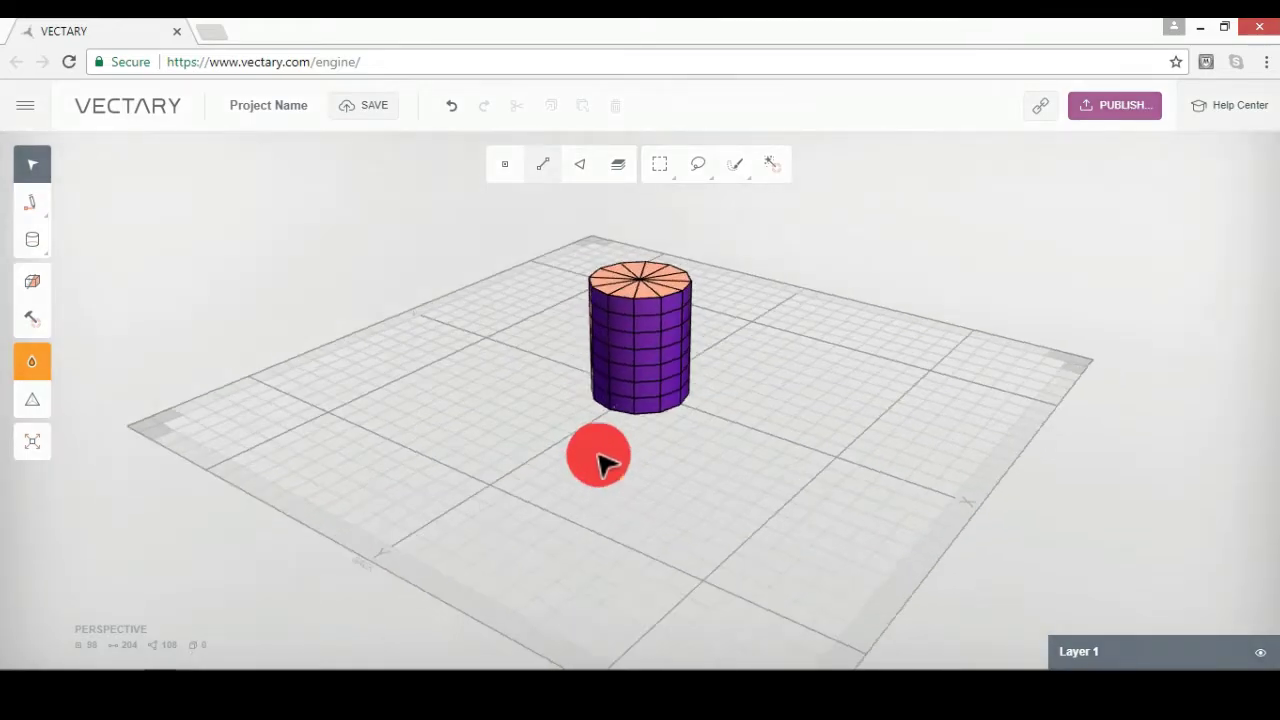
key("2")
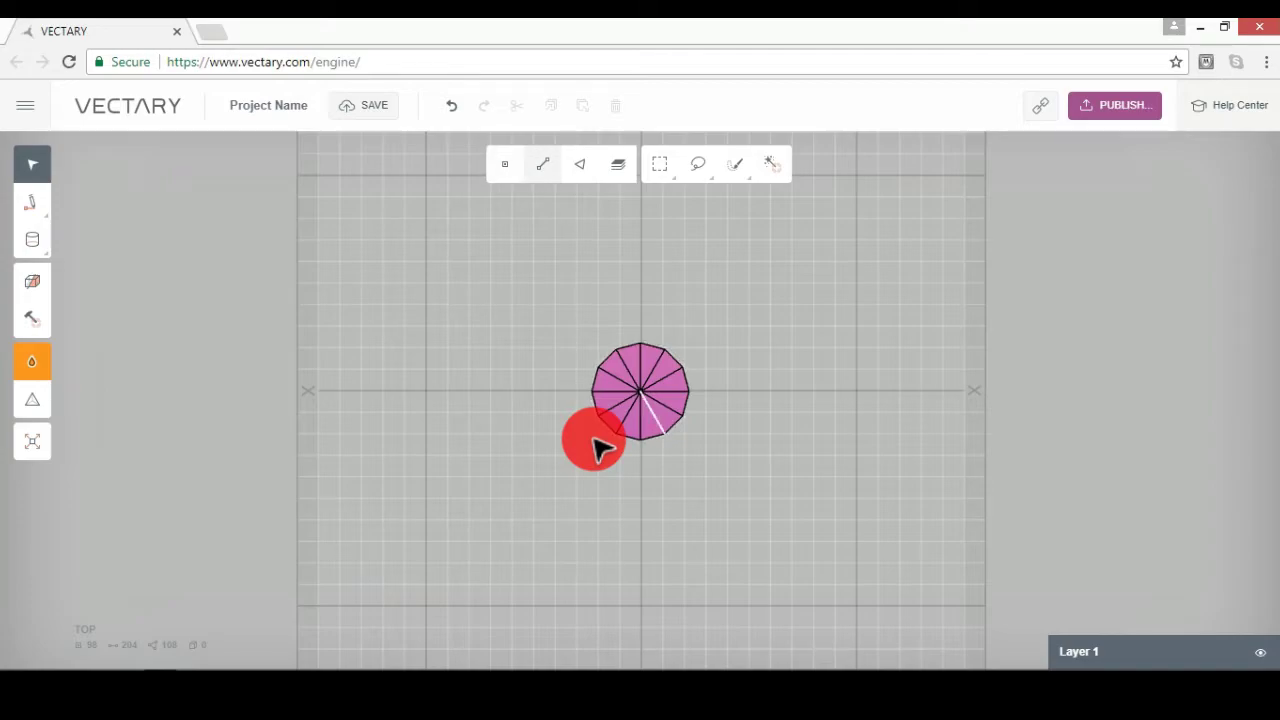
left_click(580, 164)
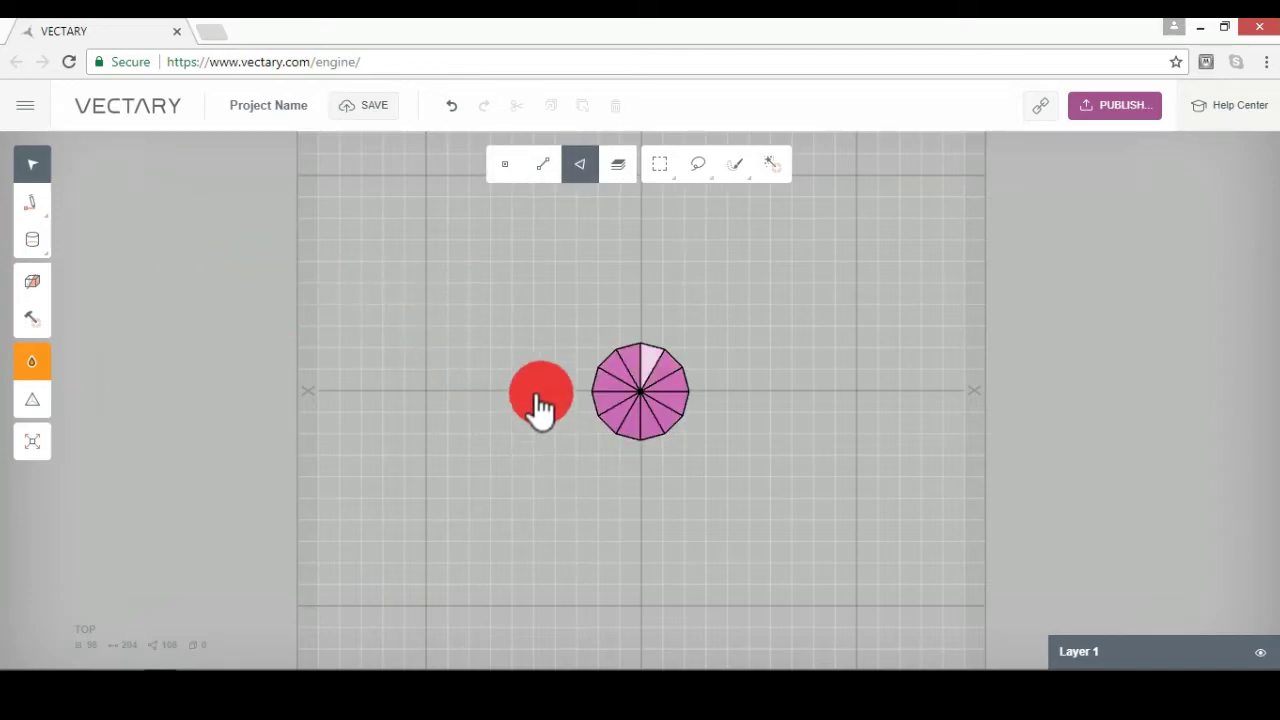
left_click(651, 362)
left_click(669, 372, "shift")
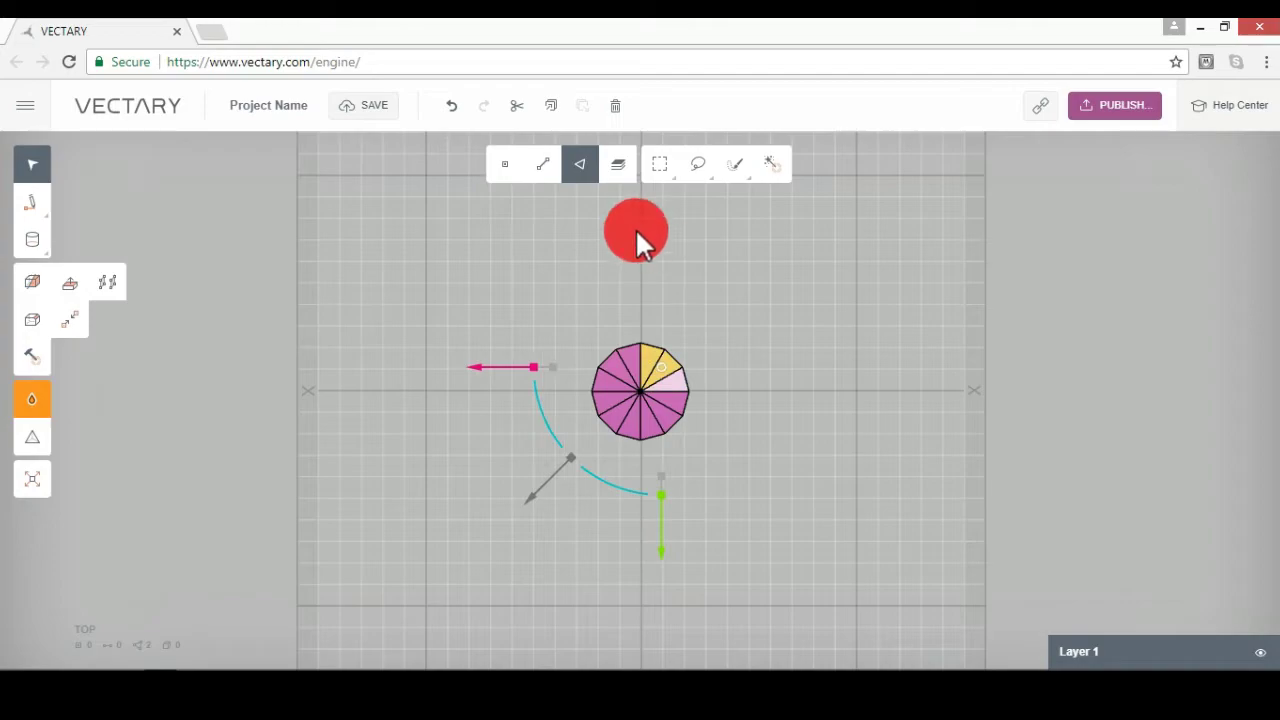
left_click(622, 374, "shift")
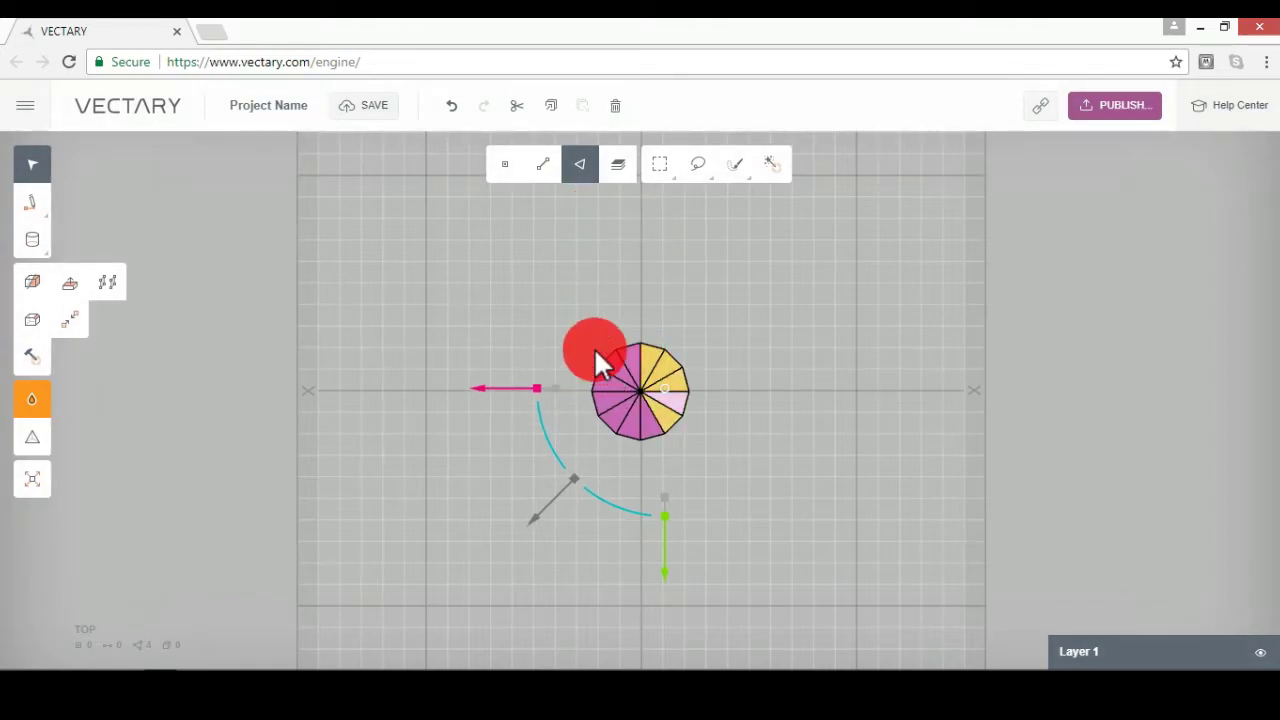
left_click(650, 415, "shift")
left_click(631, 418, "shift")
left_click(616, 412, "shift")
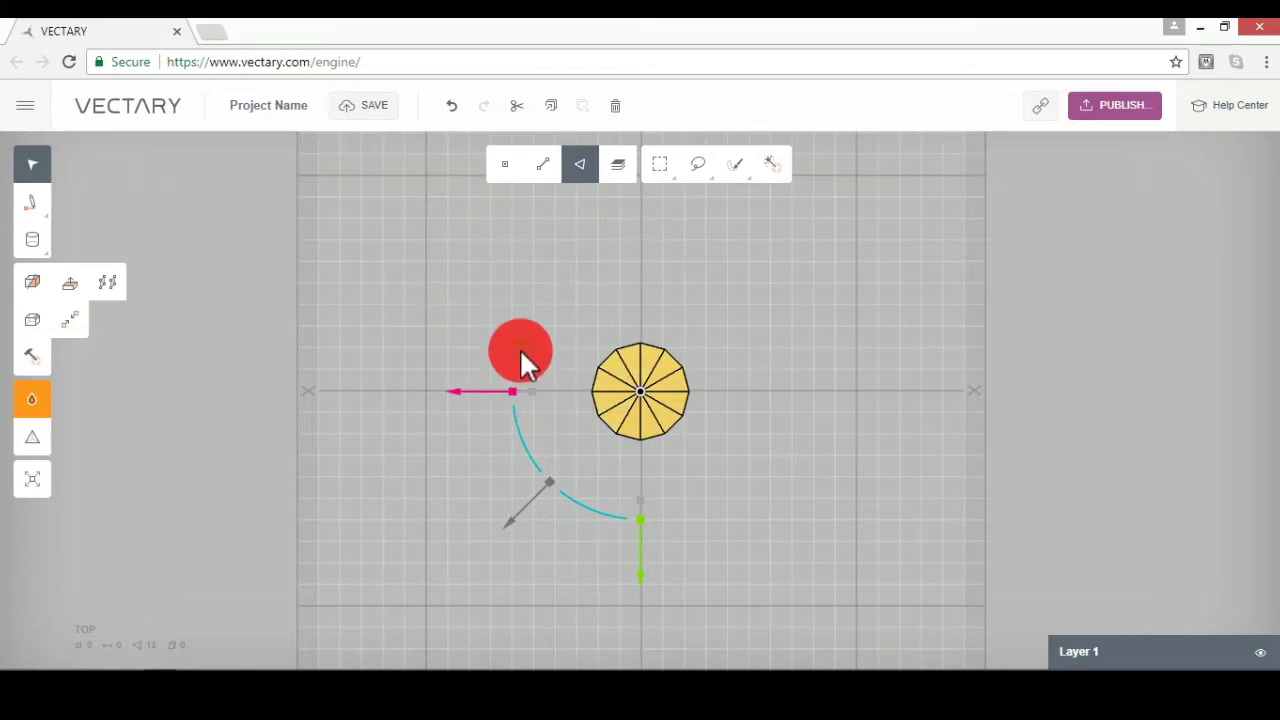
left_click(739, 447)
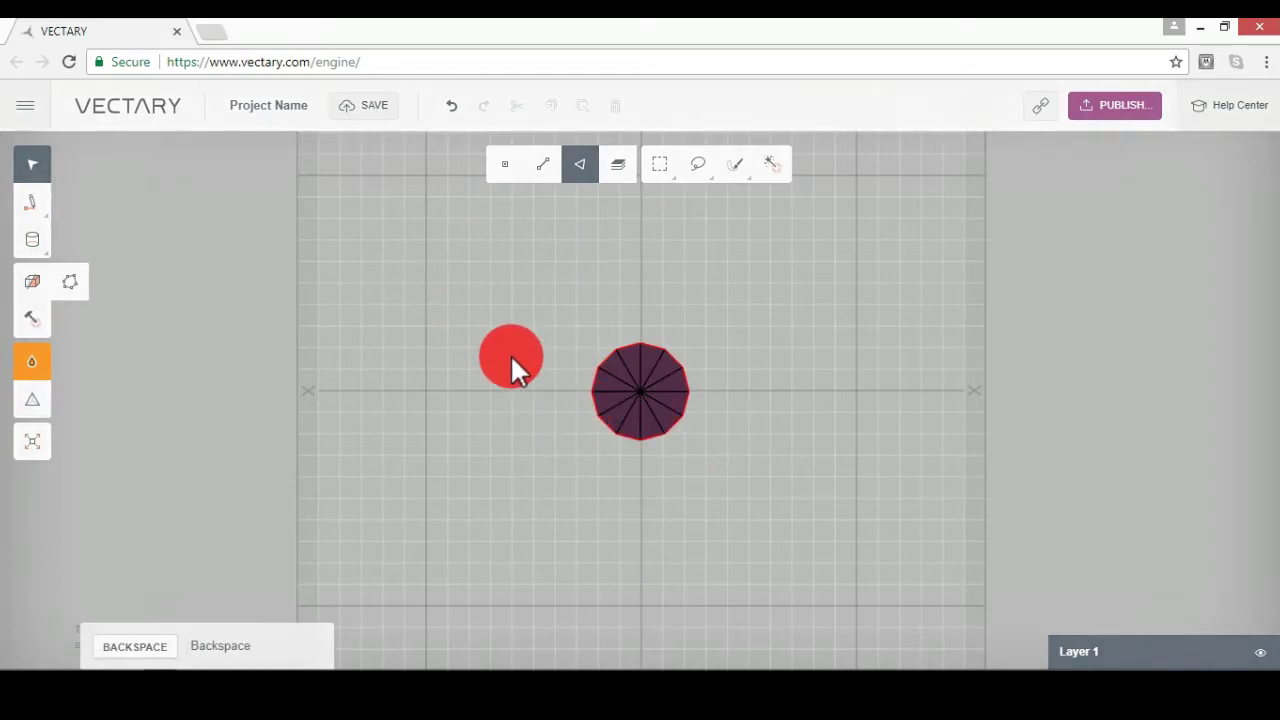
- Select all remaining faces of the open cylinder in perspective and extrude them outward by about 5.88 to thicken the walls
right_click_drag(511, 357, 516, 349)
key("k")
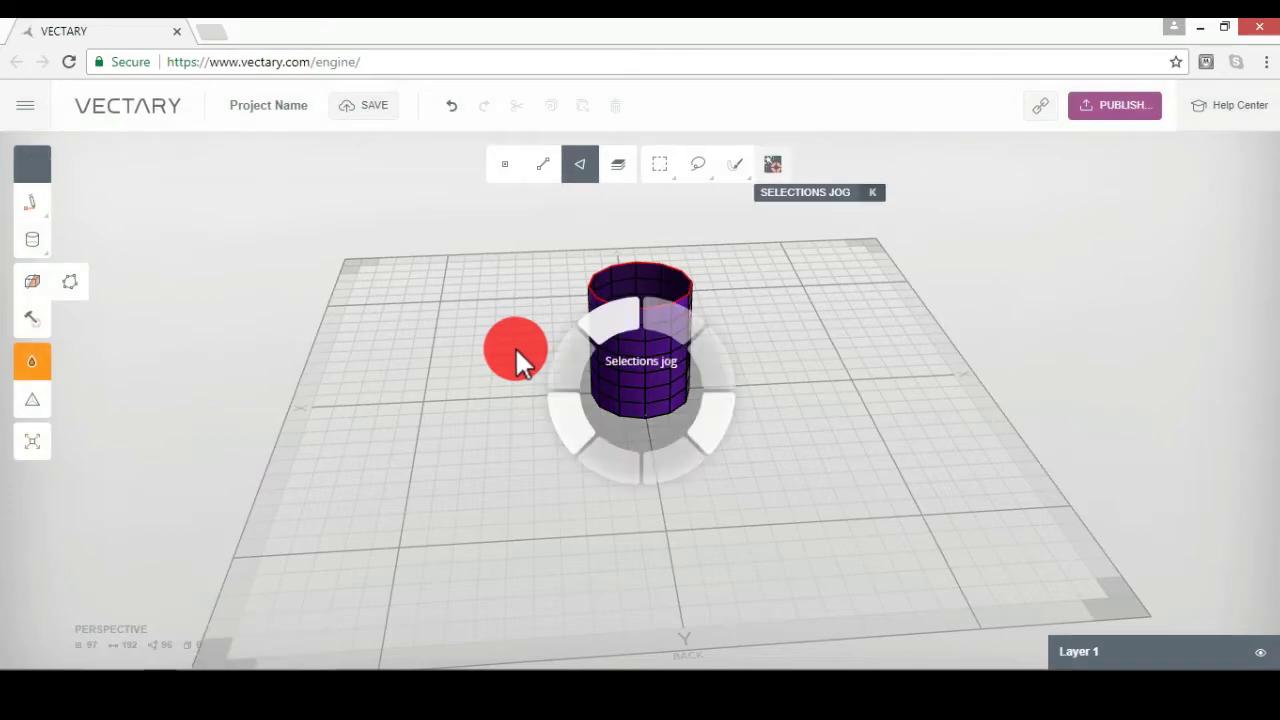
left_click(516, 349)
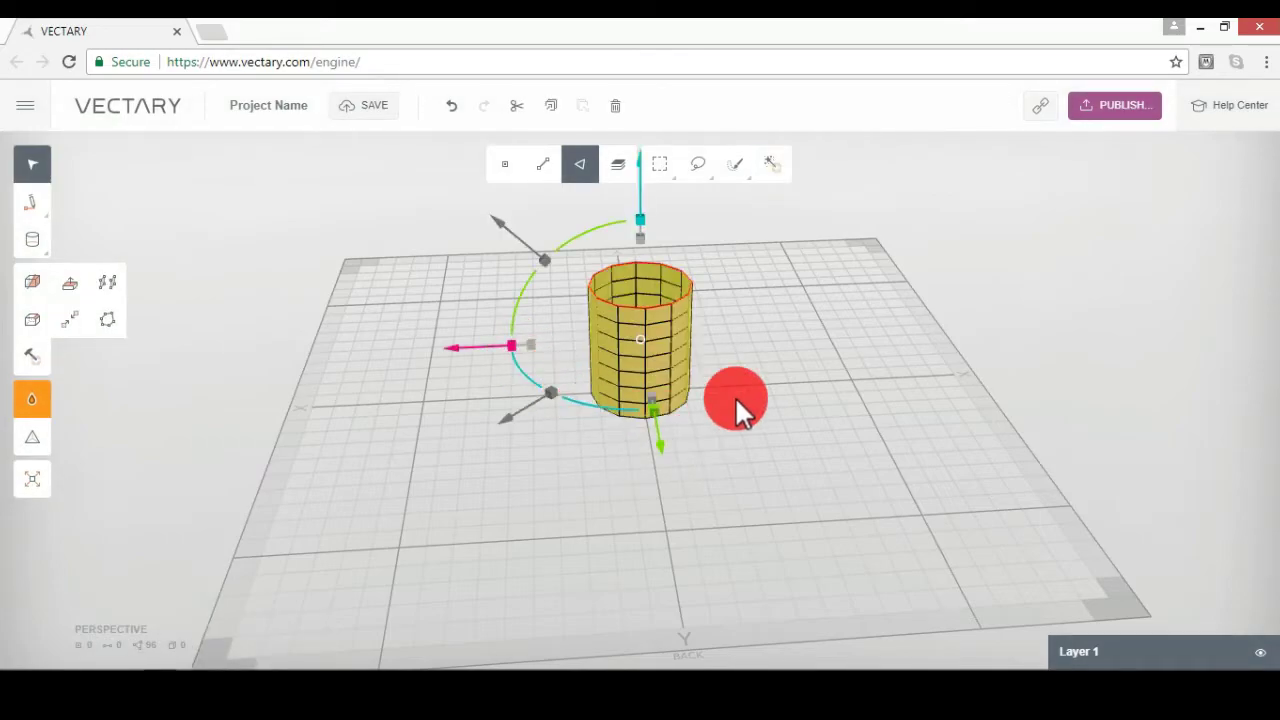
key("e")
left_click_drag(541, 285, 575, 315)
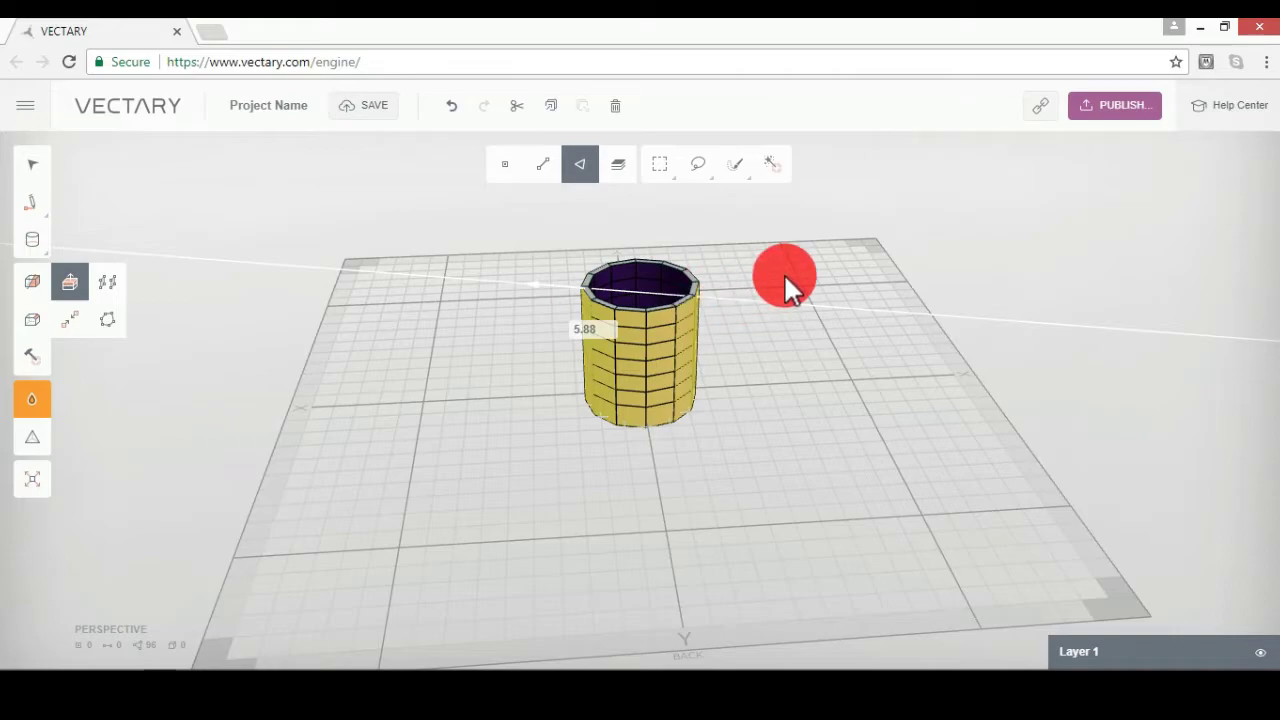
key("Return")
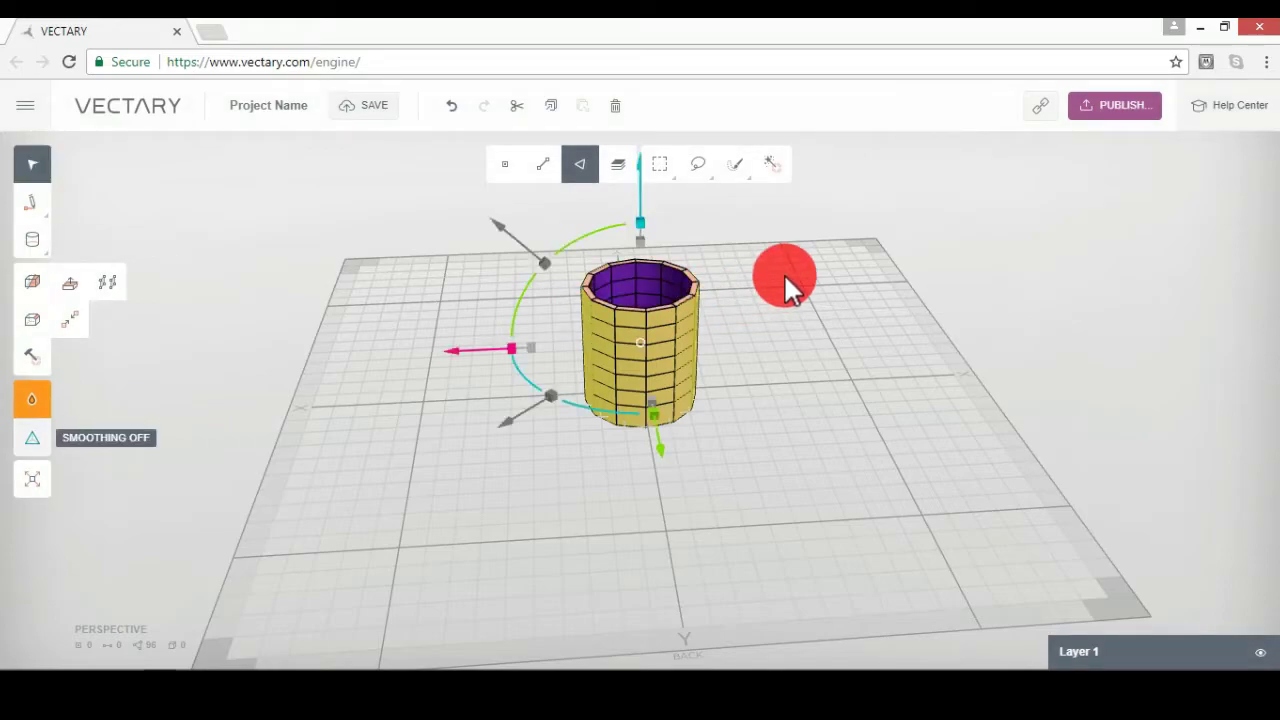
- Turn on smoothing for the thickened cup and clear the face selection
key("Tab")
right_click_drag(785, 276, 785, 276)
left_click(785, 276)
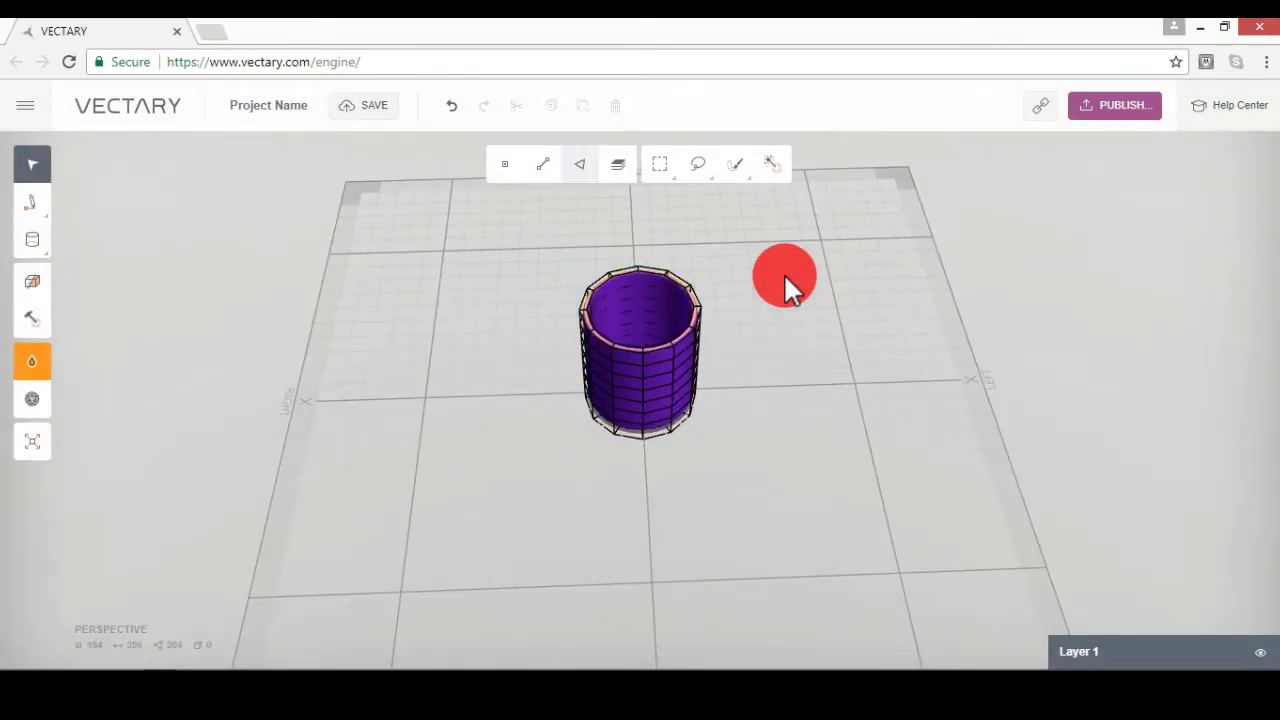
- Select the uppermost and lowermost outer wall faces in the same column of the cup
key("7")
key("5")
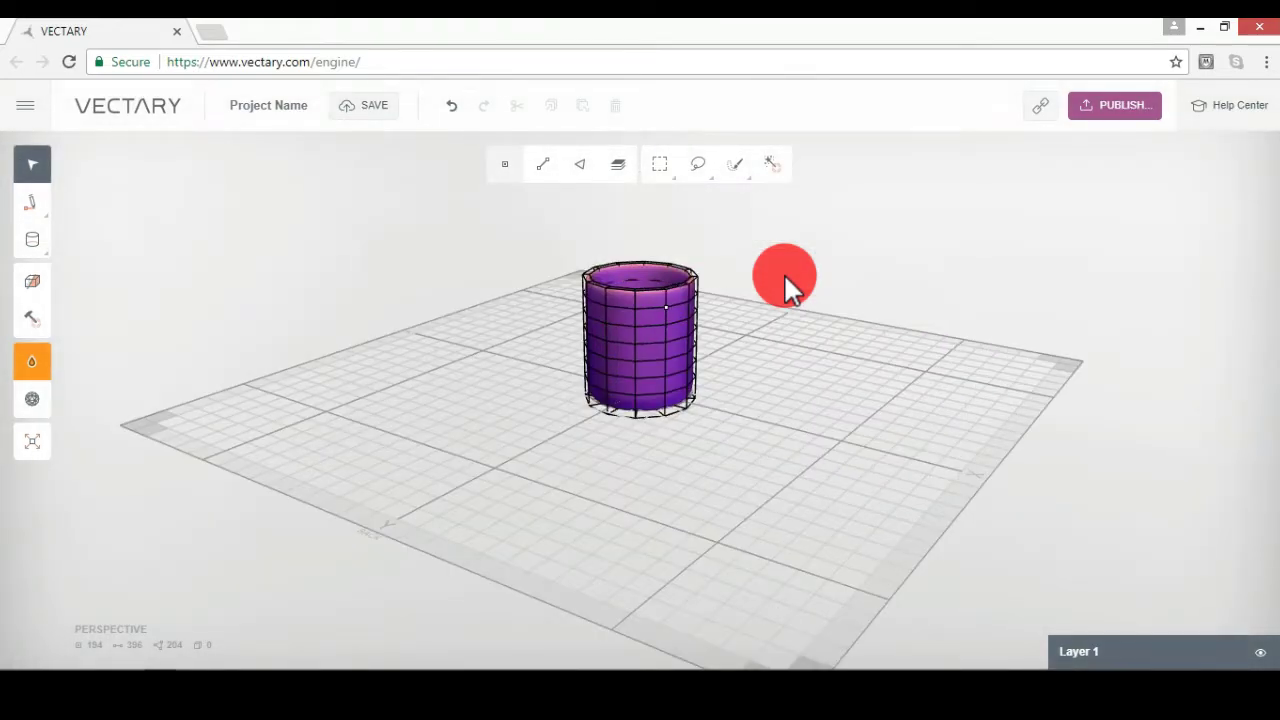
key("3")
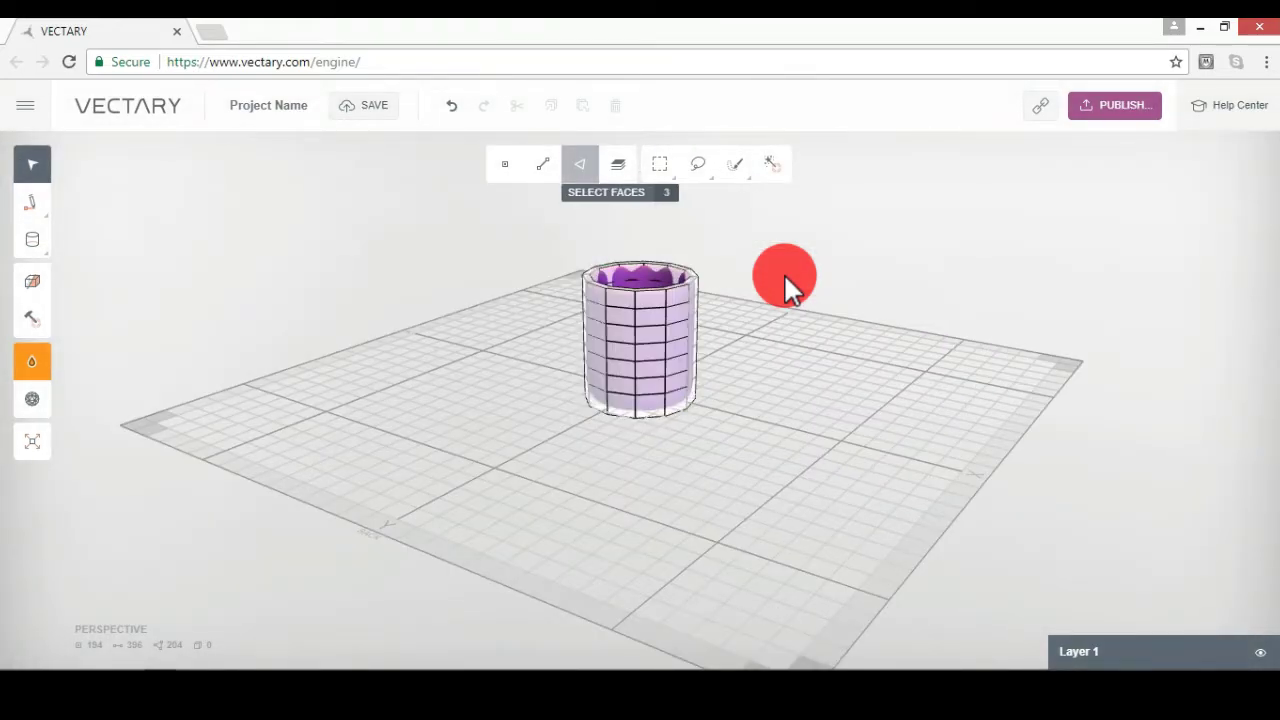
key("ctrl+a")
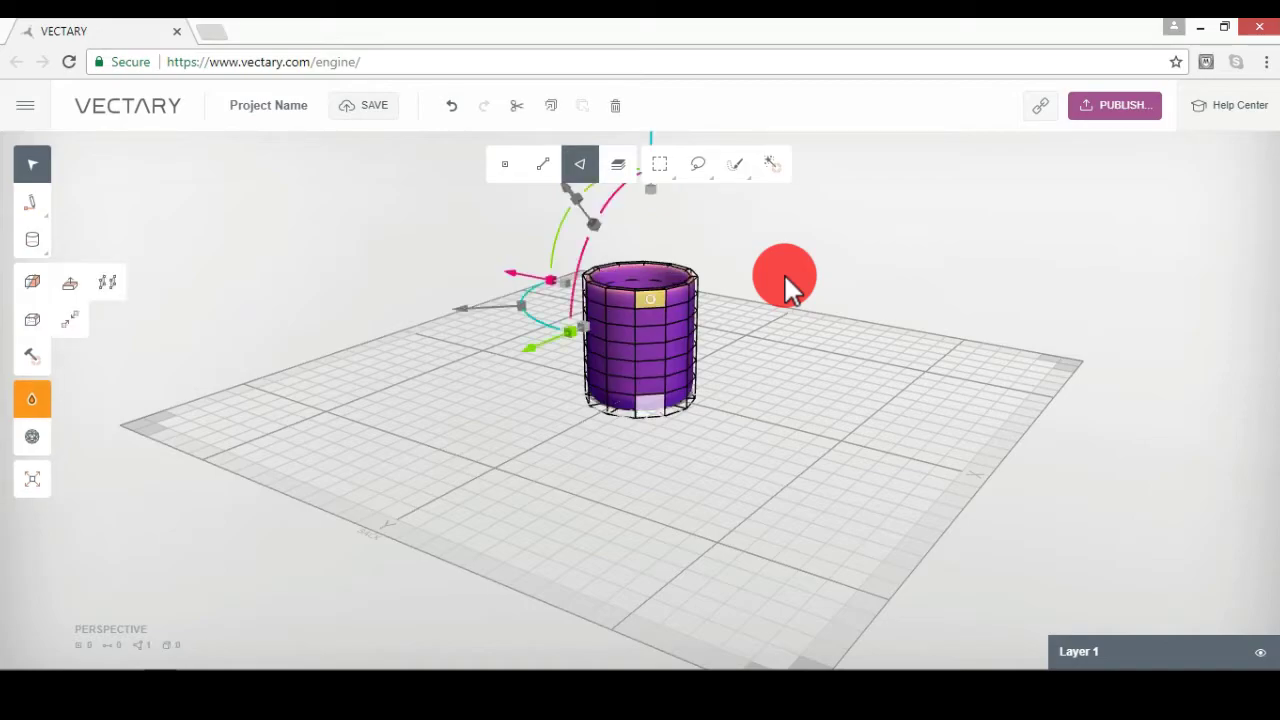
left_click(650, 404, "shift")
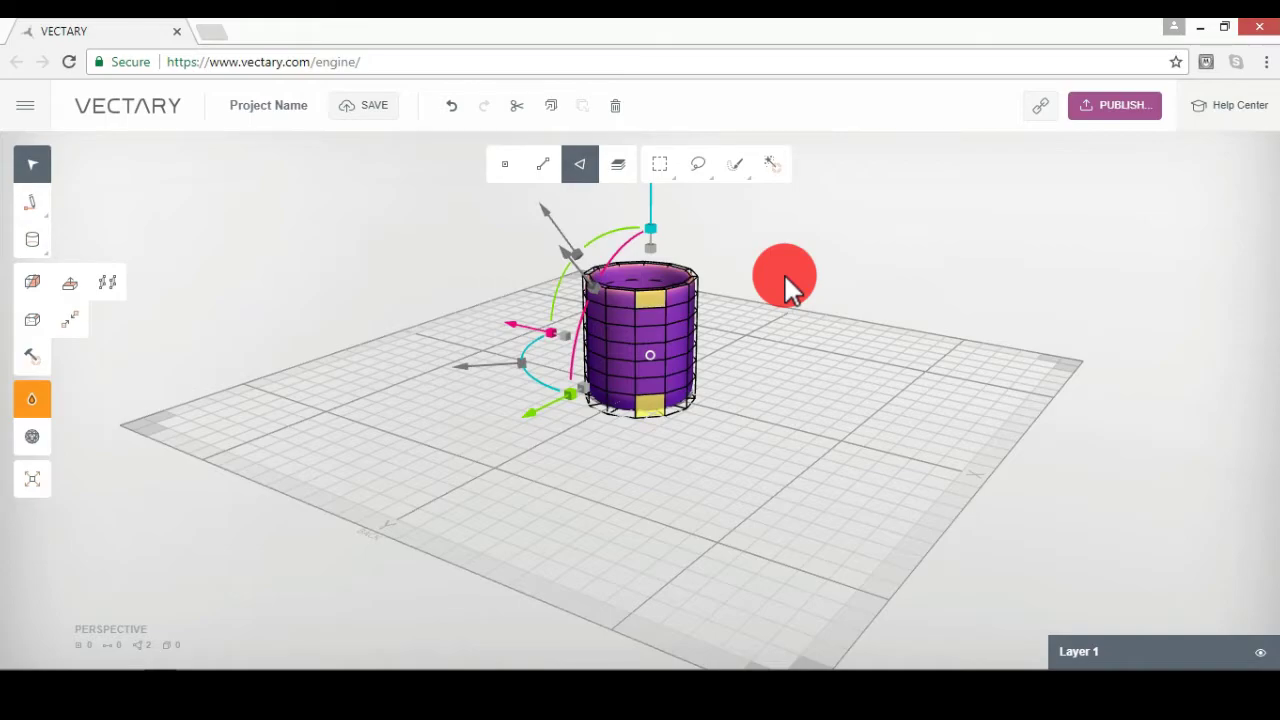
- Bridge the two selected faces into a curved mug handle with 10 segments and a strength of 1.72, and deselect it
key("v")
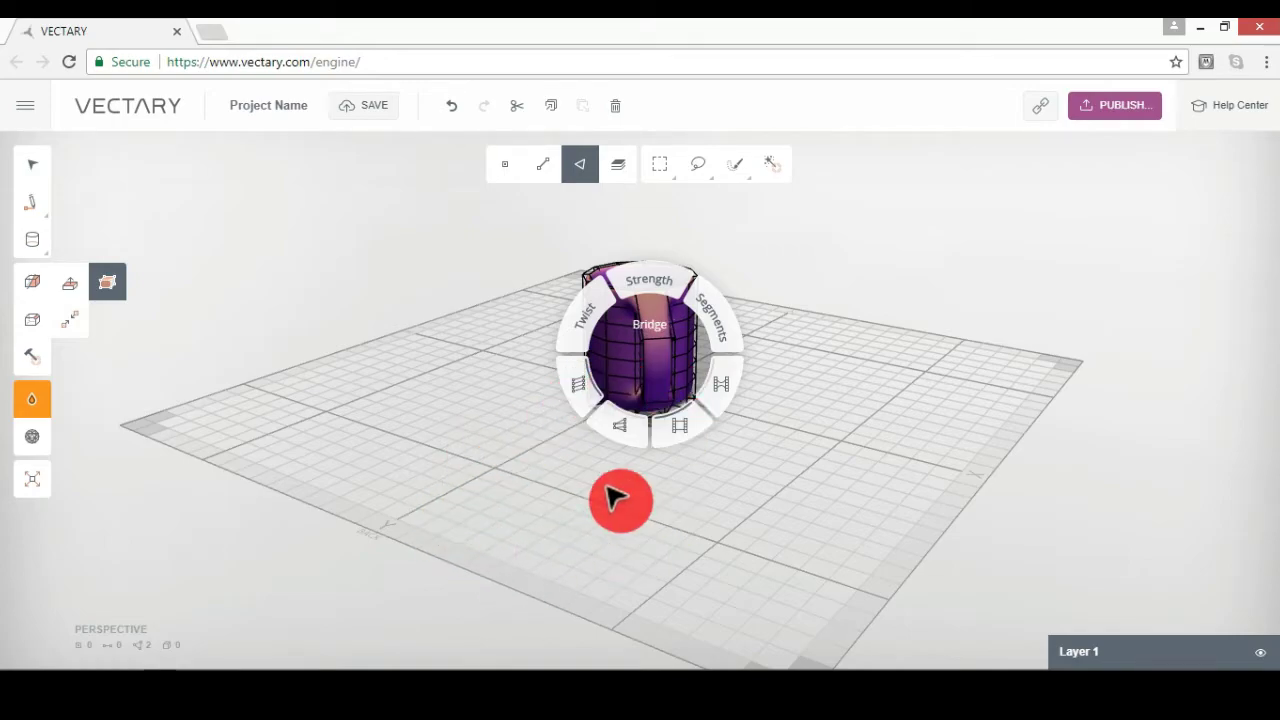
left_click_drag(620, 500, 509, 289)
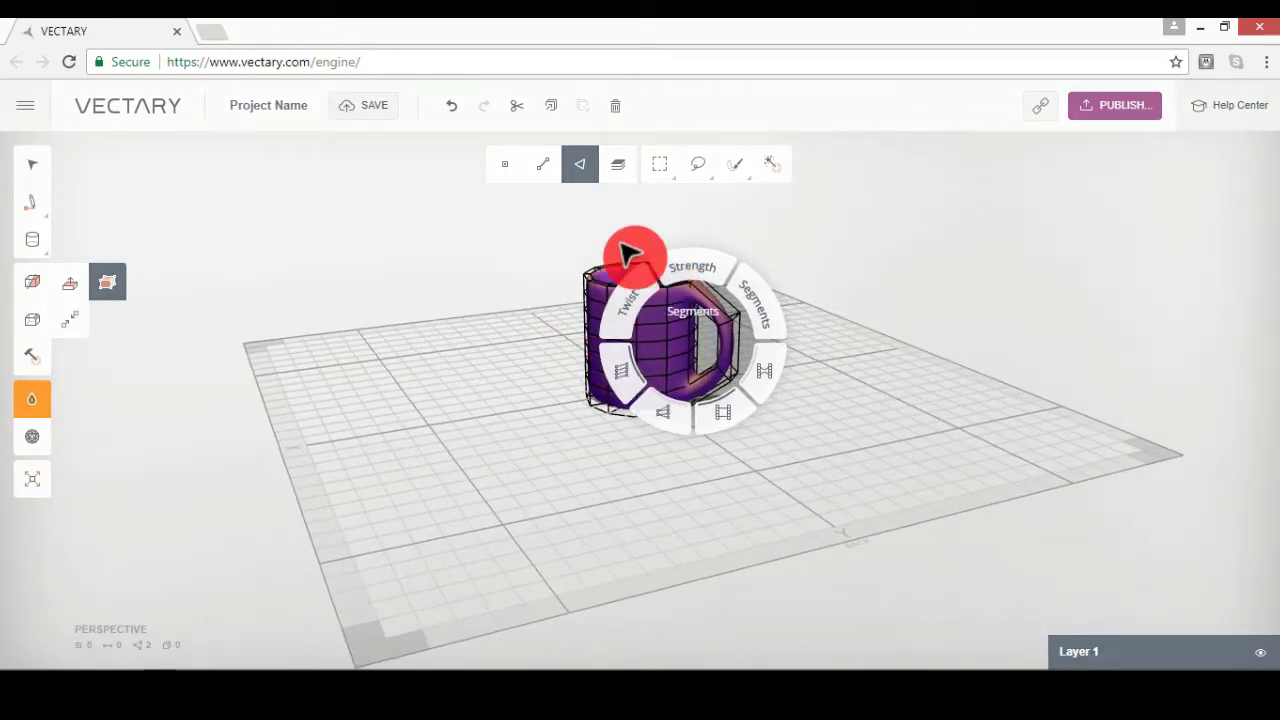
left_click_drag(628, 253, 508, 372)
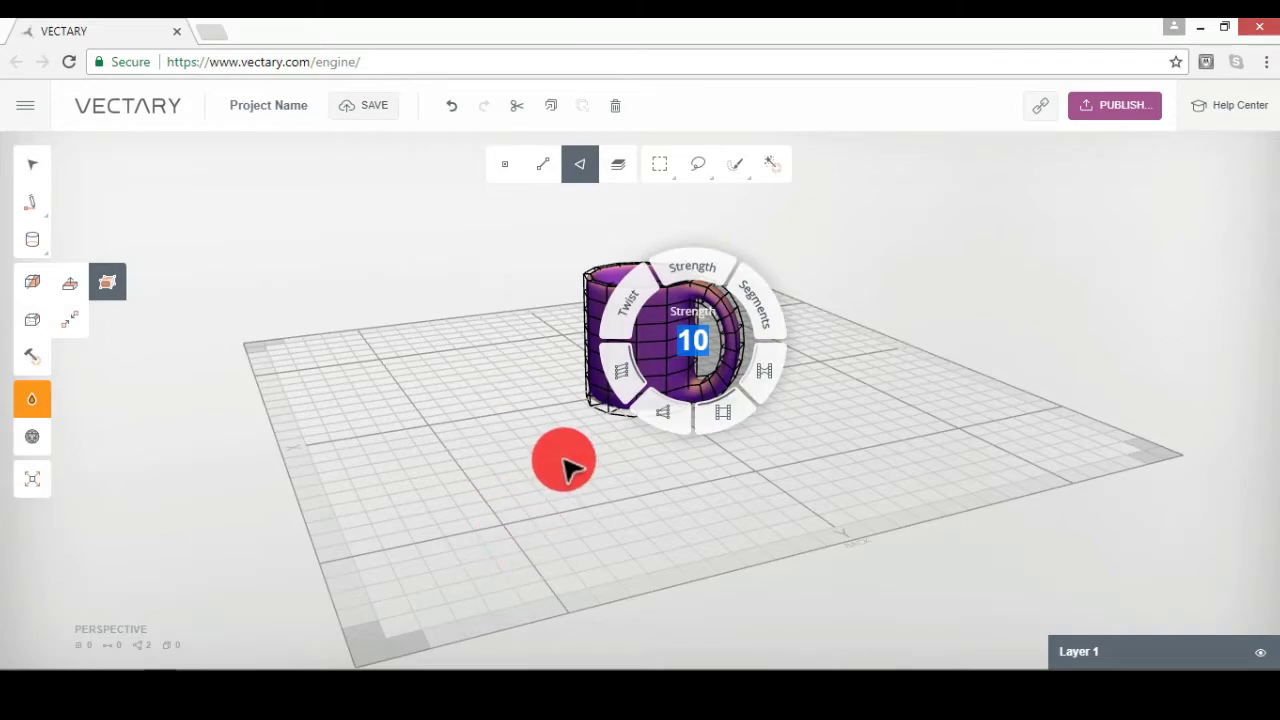
left_click_drag(38, 242, 686, 381)
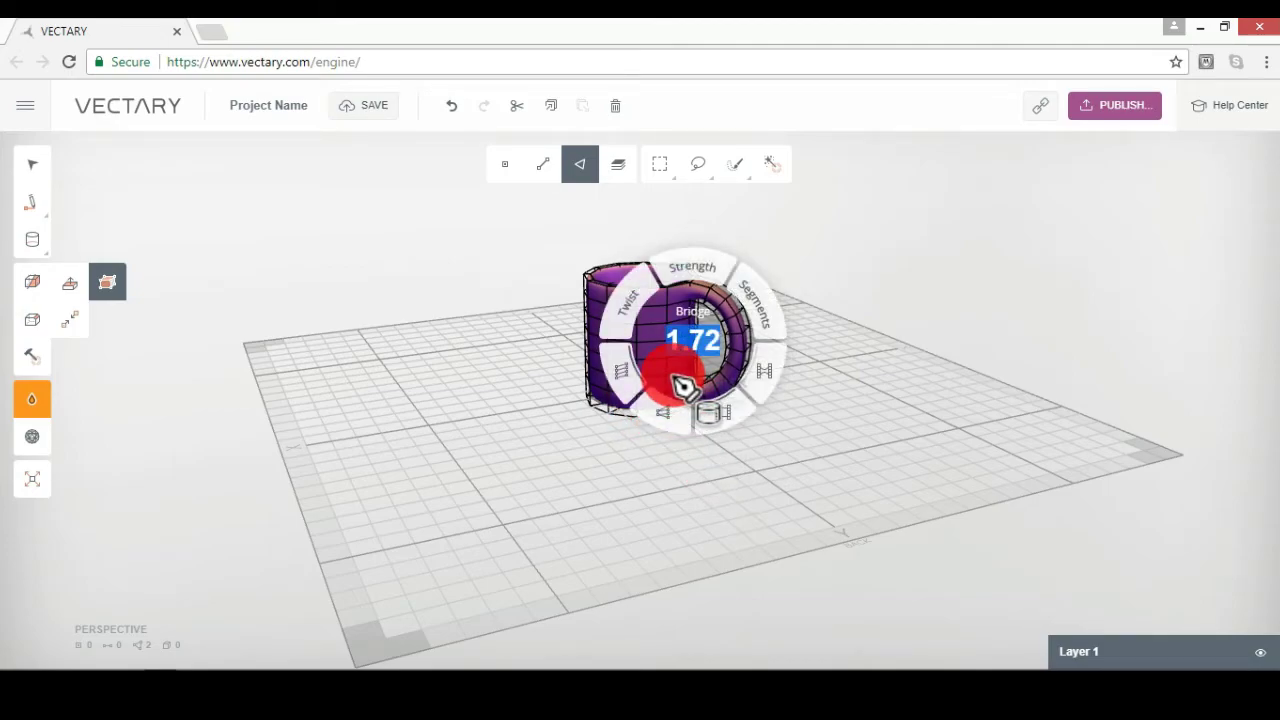
left_click(686, 383)
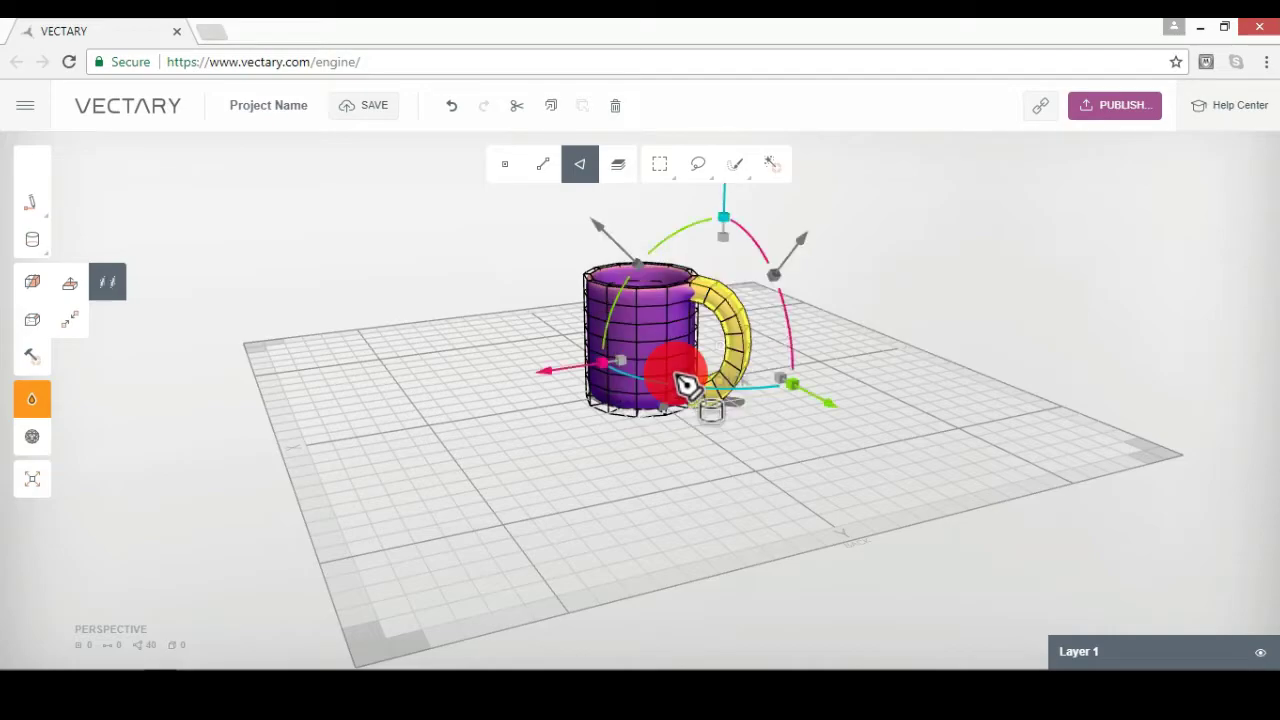
left_click(690, 324)
right_click_drag(682, 304, 667, 261)
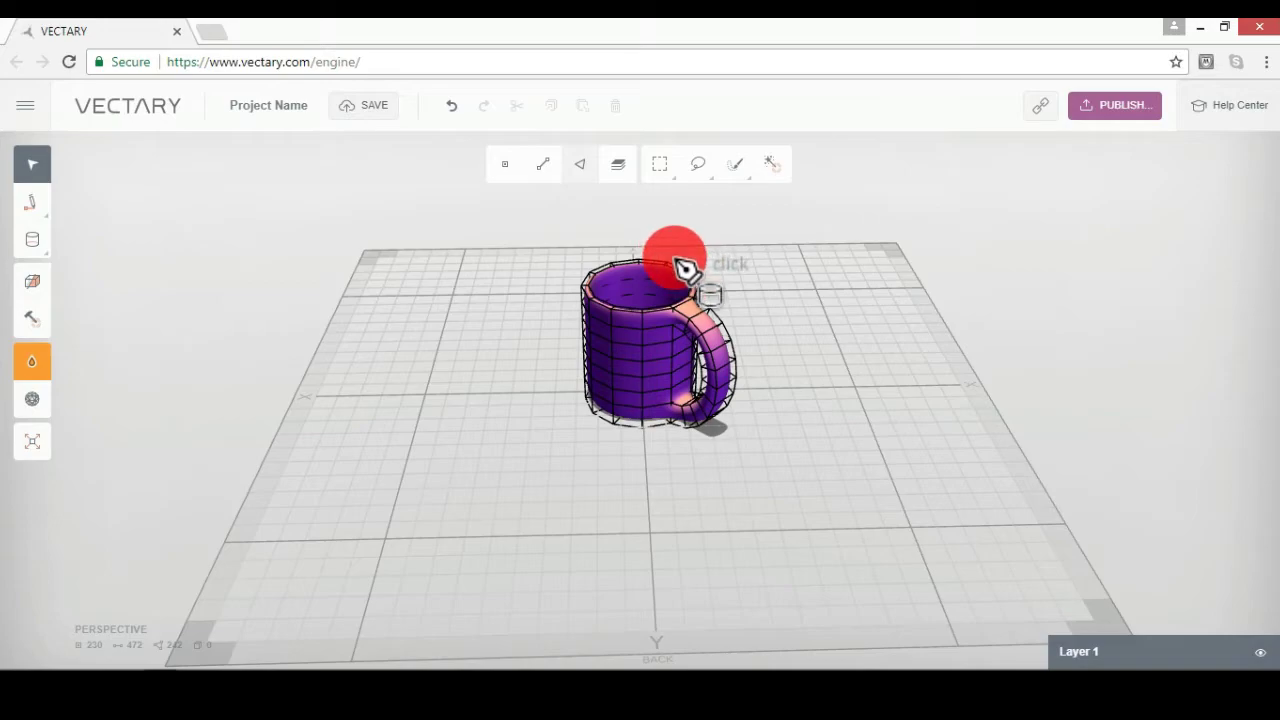
- Hide the mug's mesh lines and give it a Steel, Shiny material in the gold colour FFBF1F
key("space")
left_click(32, 362)
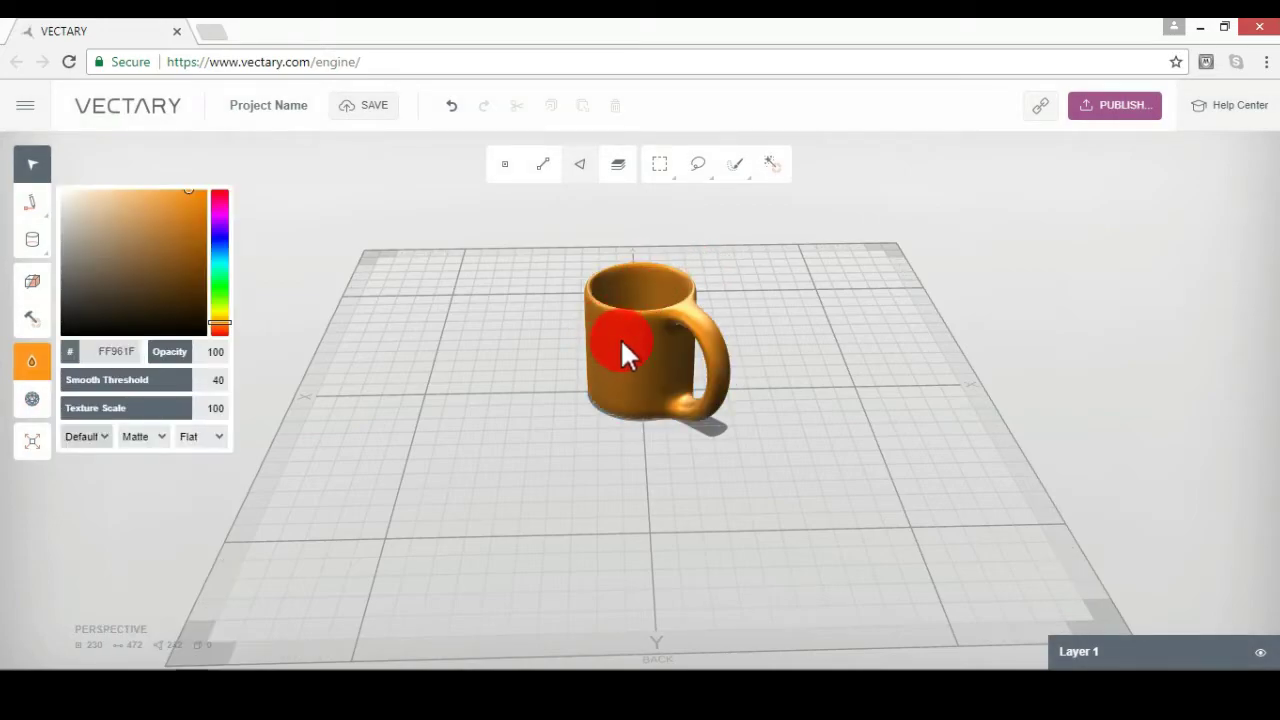
left_click(86, 437)
left_click(80, 494)
left_click(143, 437)
key("Return")
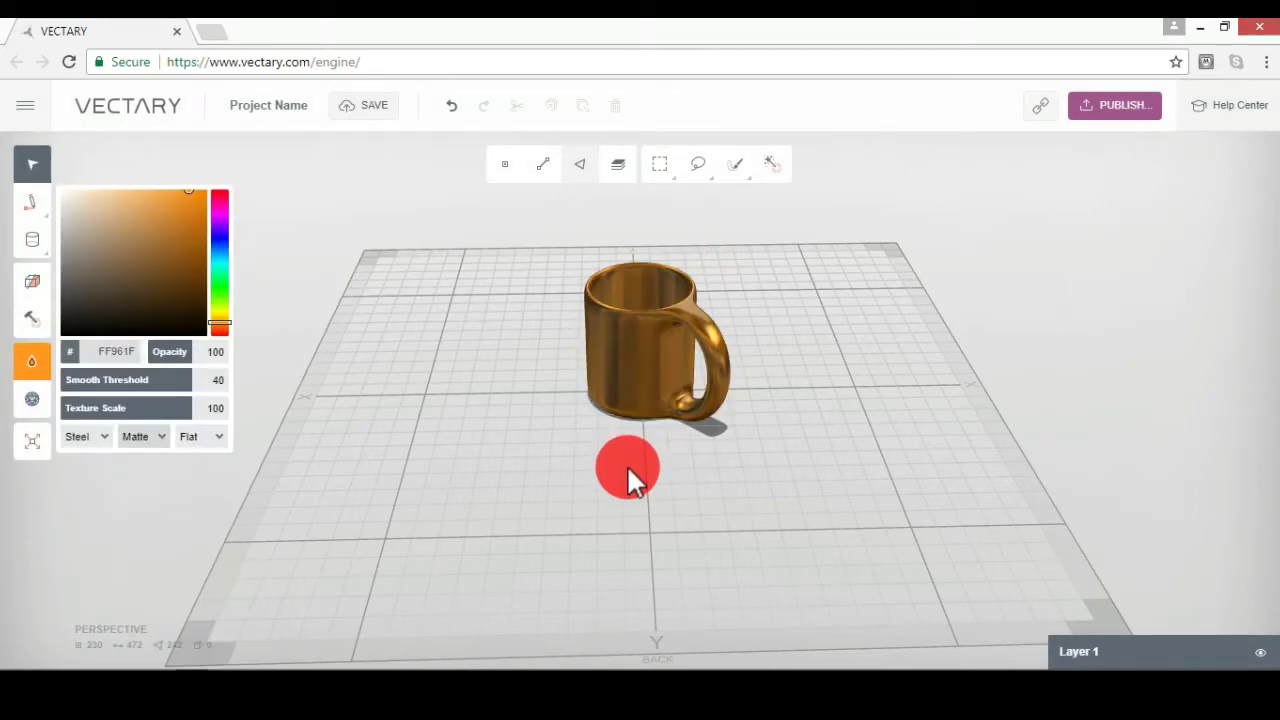
left_click(220, 317)
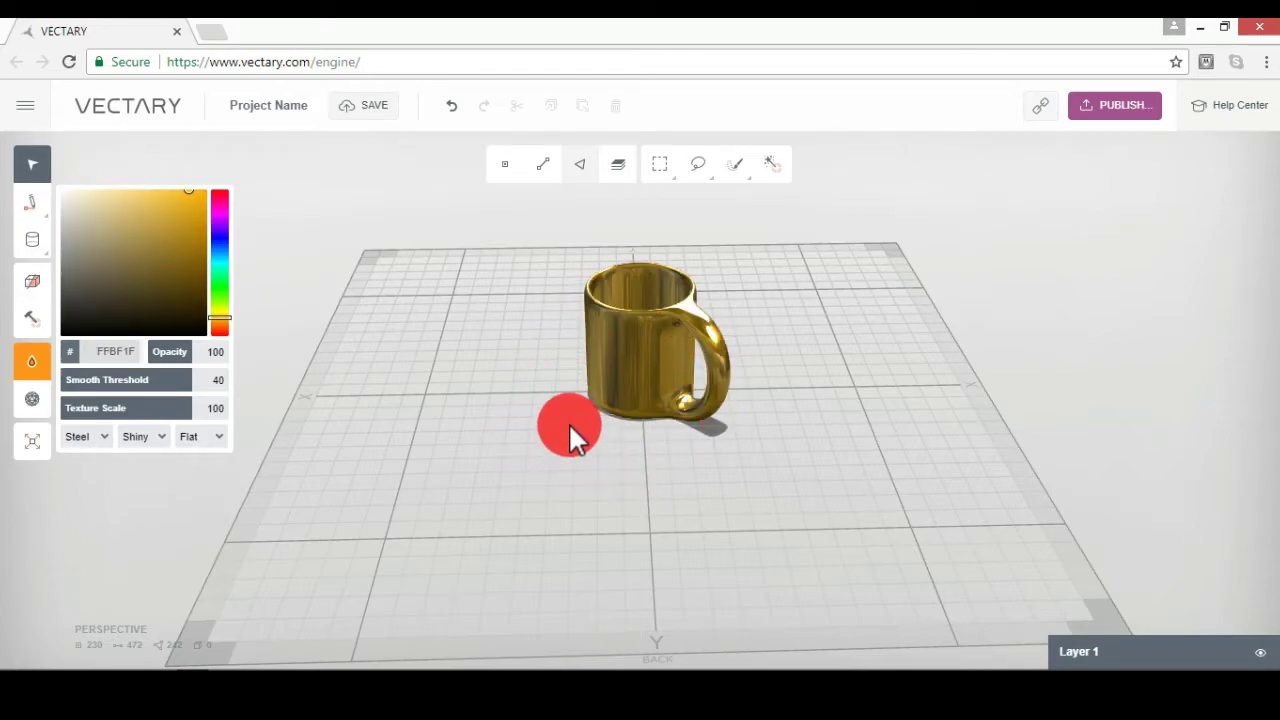
left_click_drag(560, 422, 577, 409)
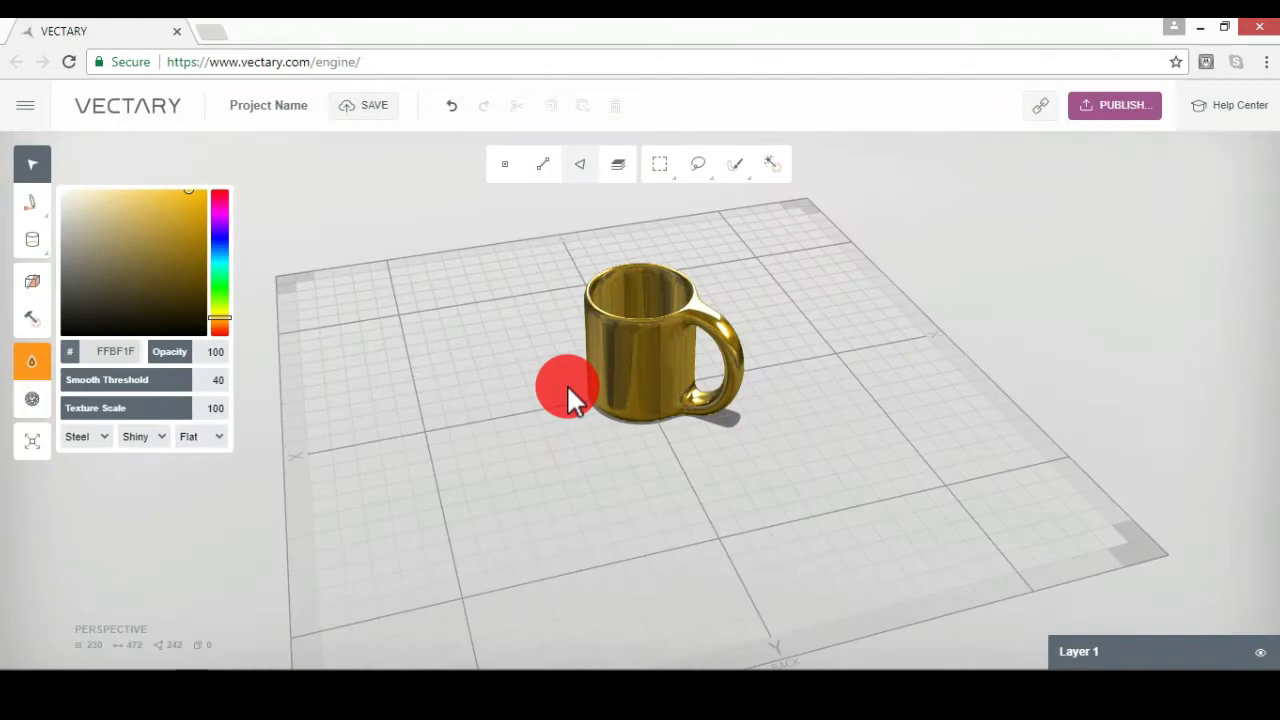
left_click(566, 397)
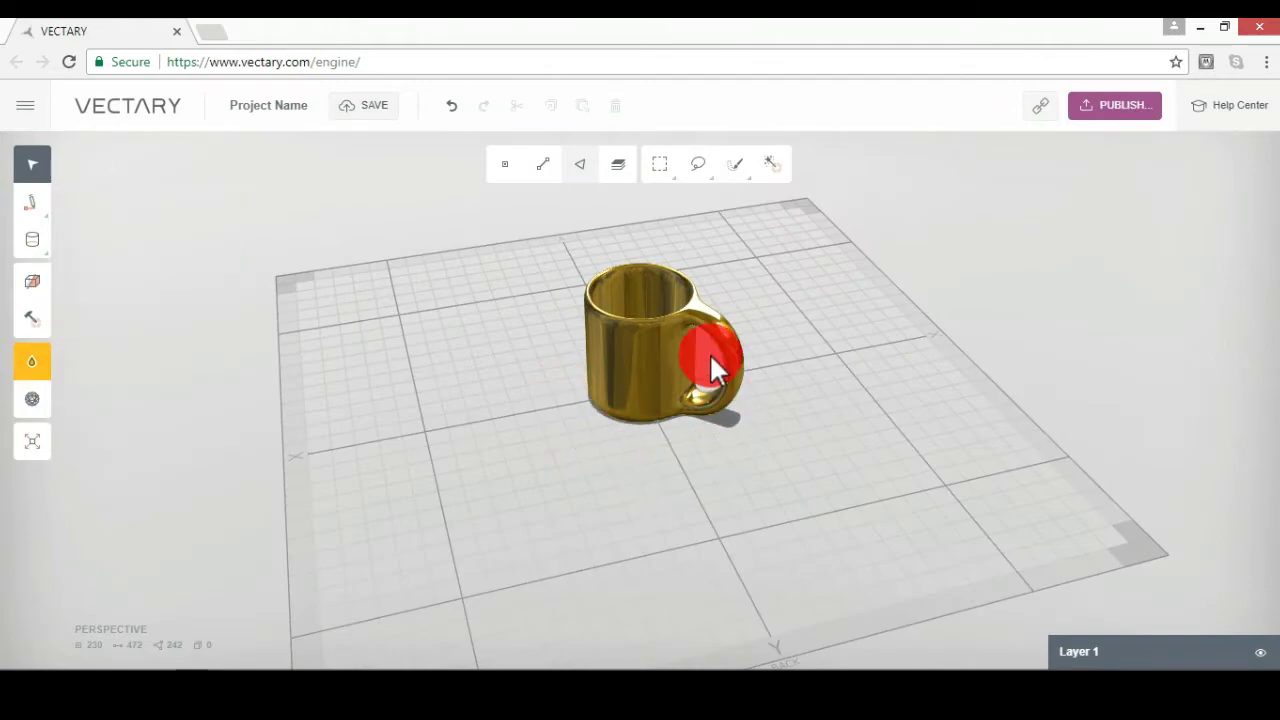
- Rename the mug's layer as Hot chocolate
left_click_drag(709, 353, 728, 390)
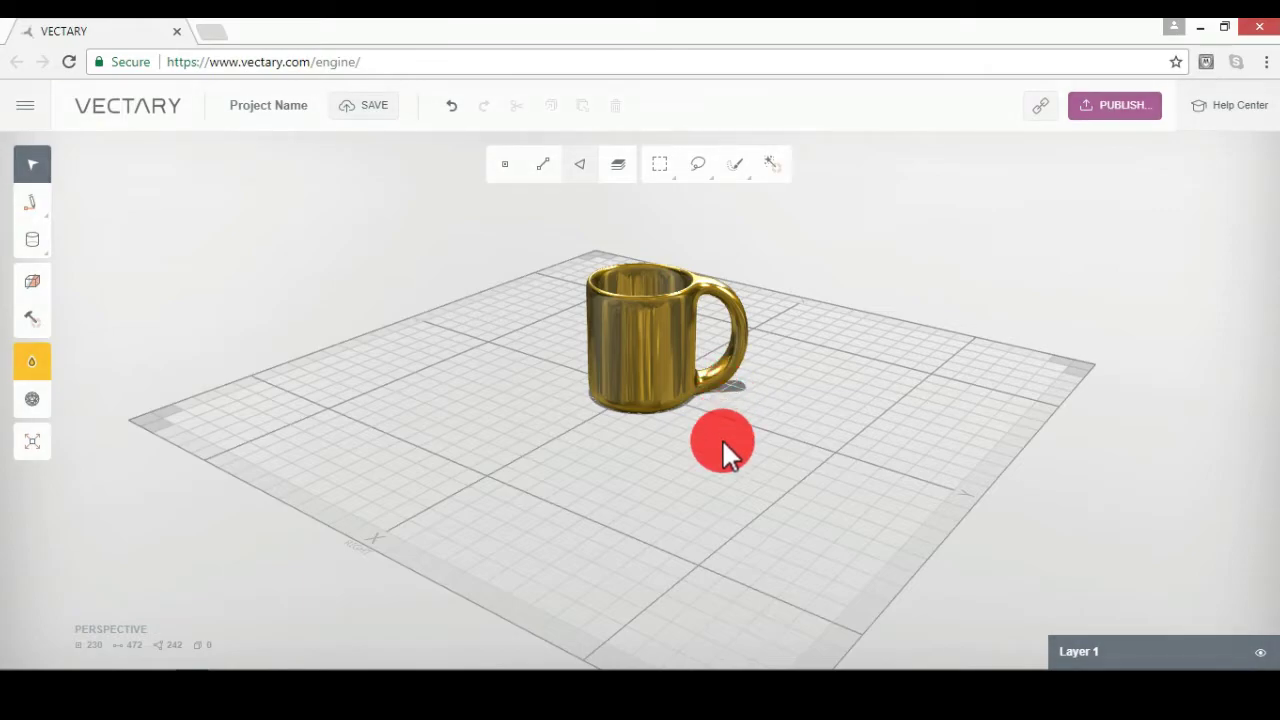
left_click_drag(724, 441, 722, 450)
left_click(622, 336)
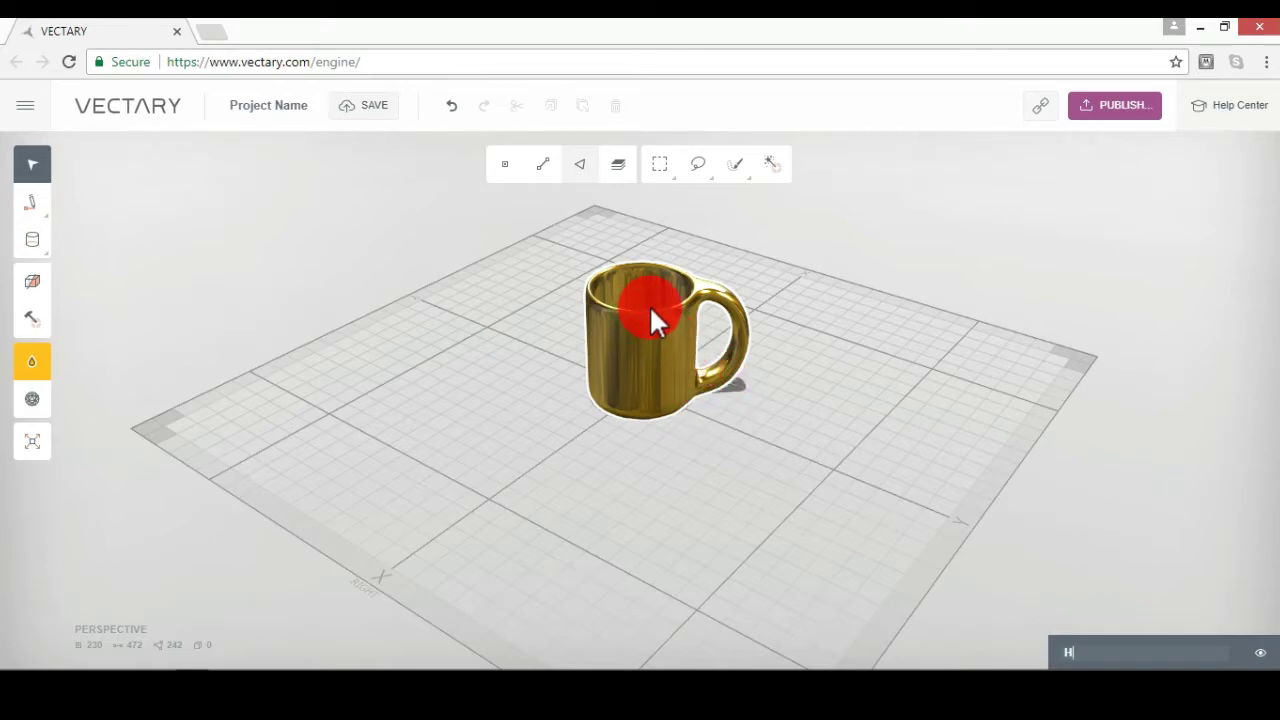
type("ot choc")
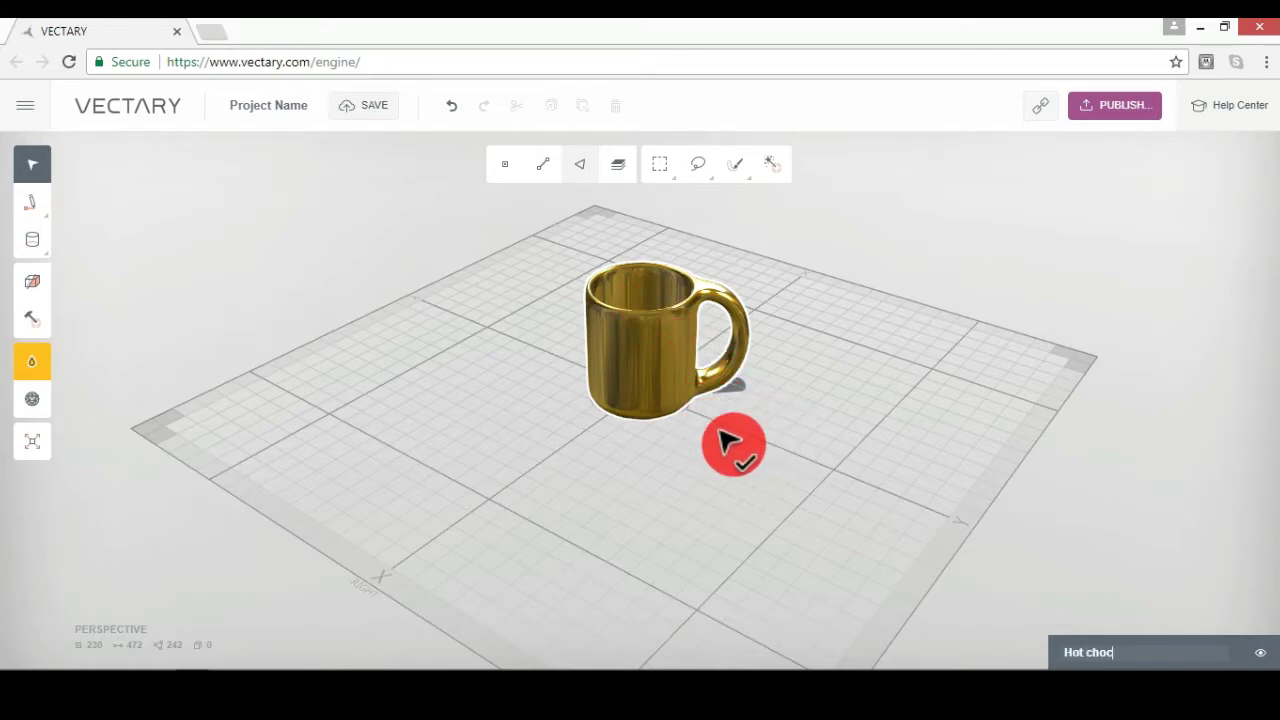
type("o")
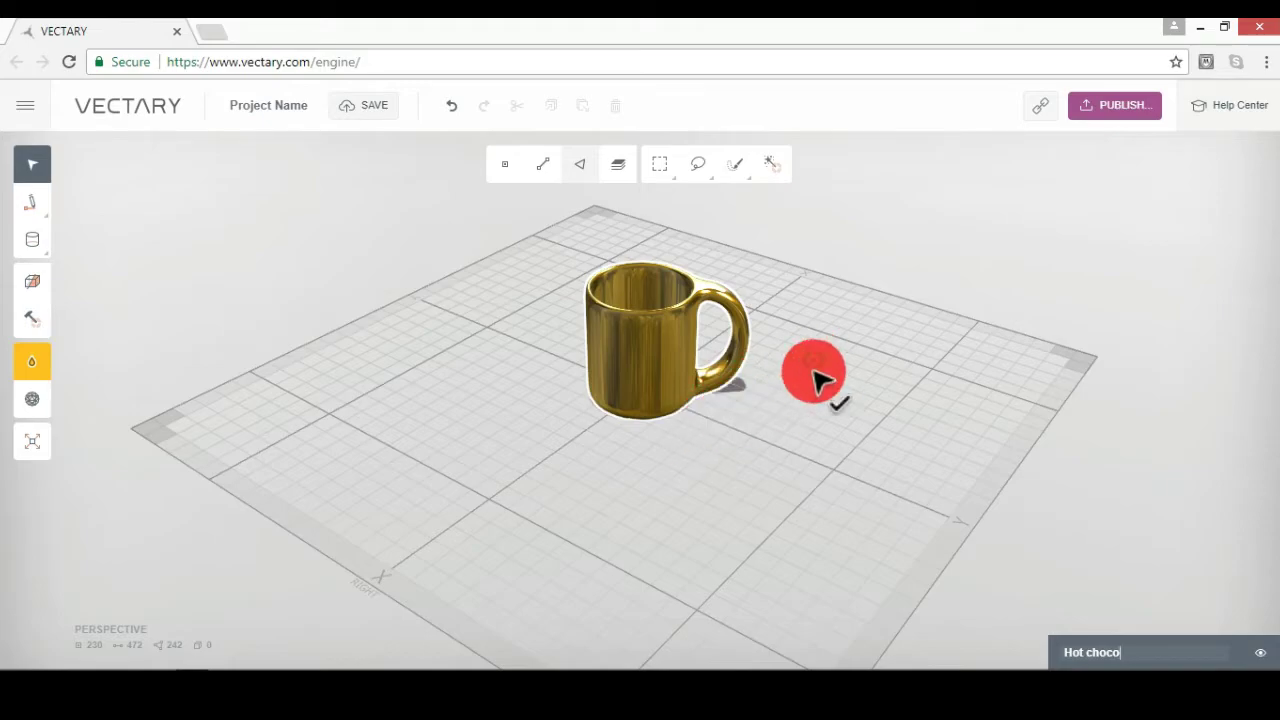
type("late")
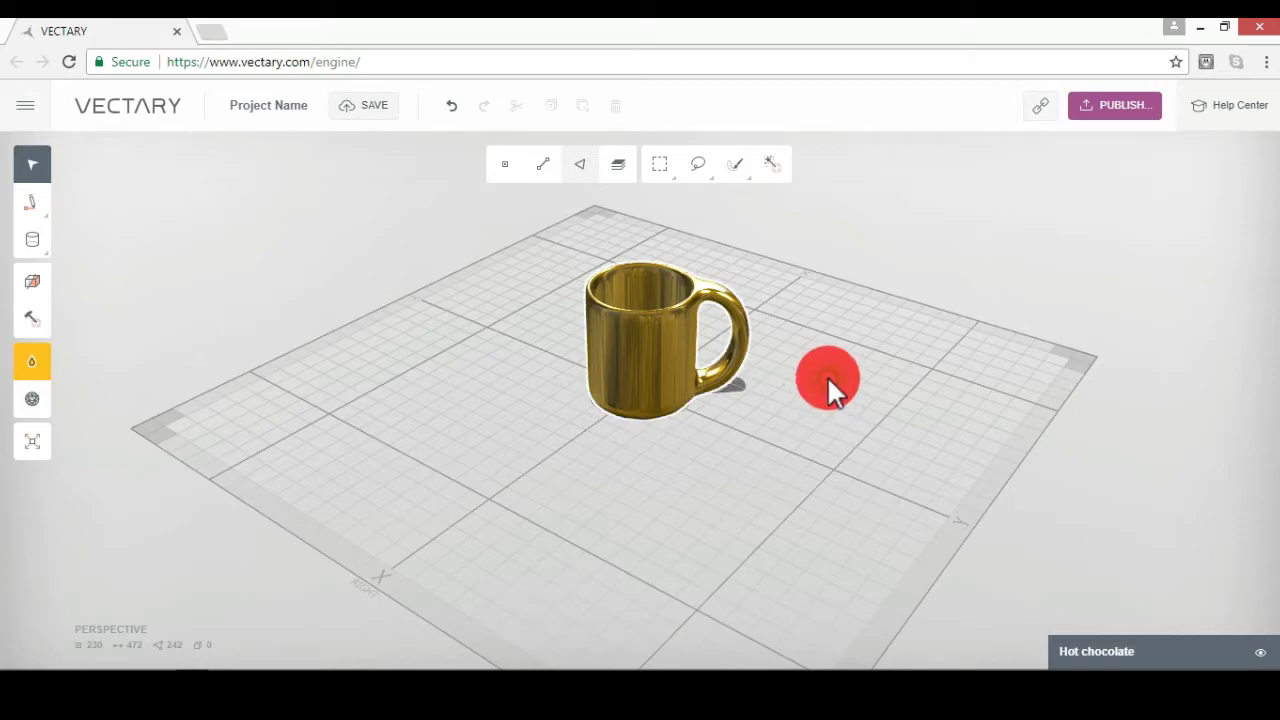
- Rename the mug's layer as Mug/Cup
left_click(685, 345)
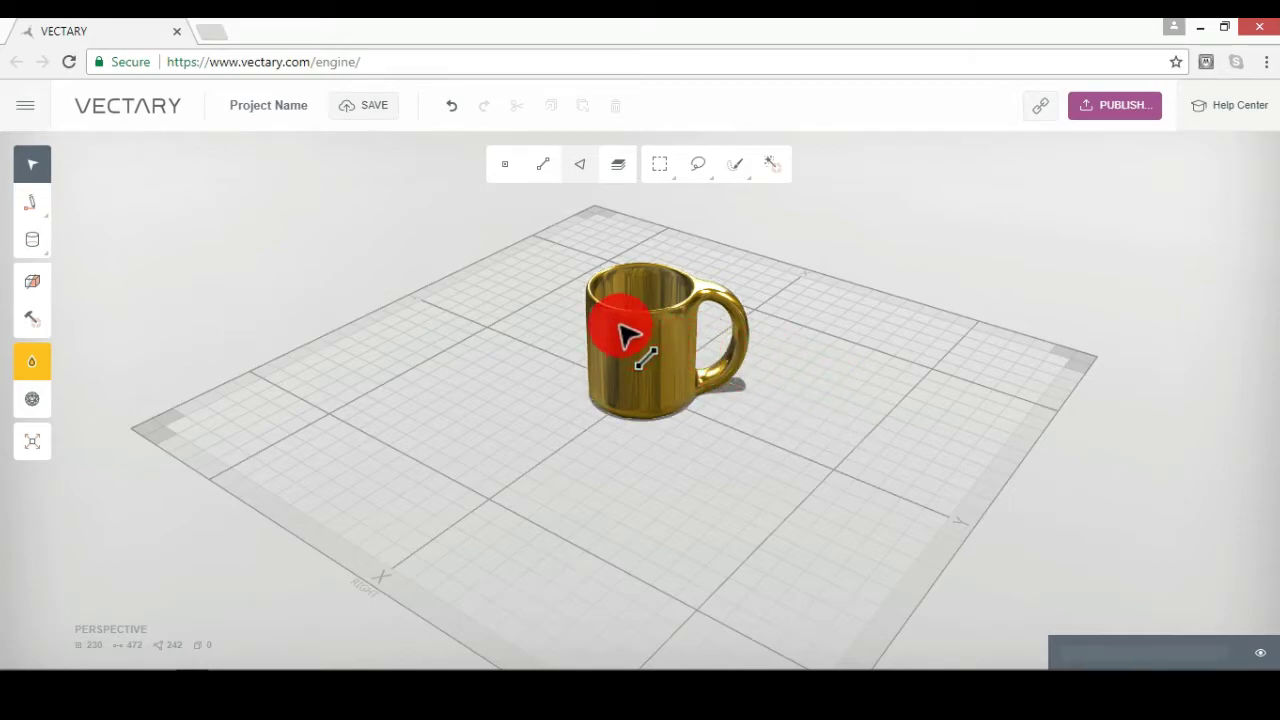
type("Mug/Cu")
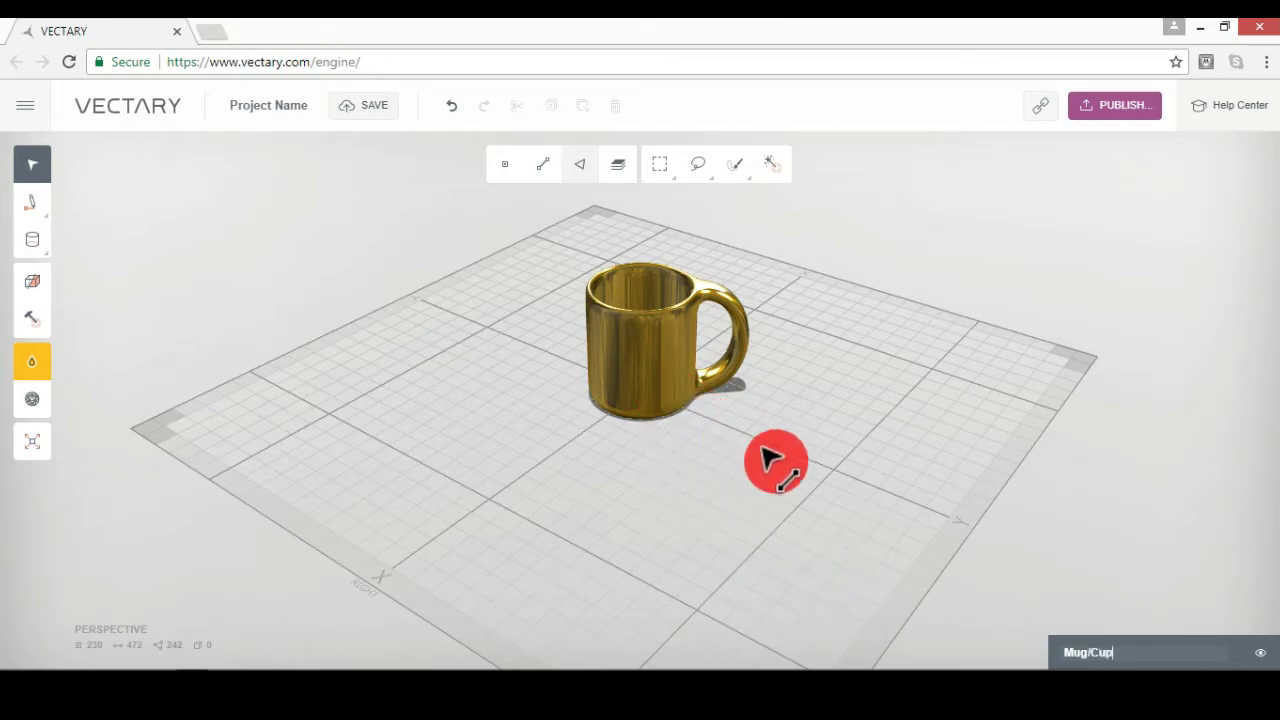
type("p")
key("Return")
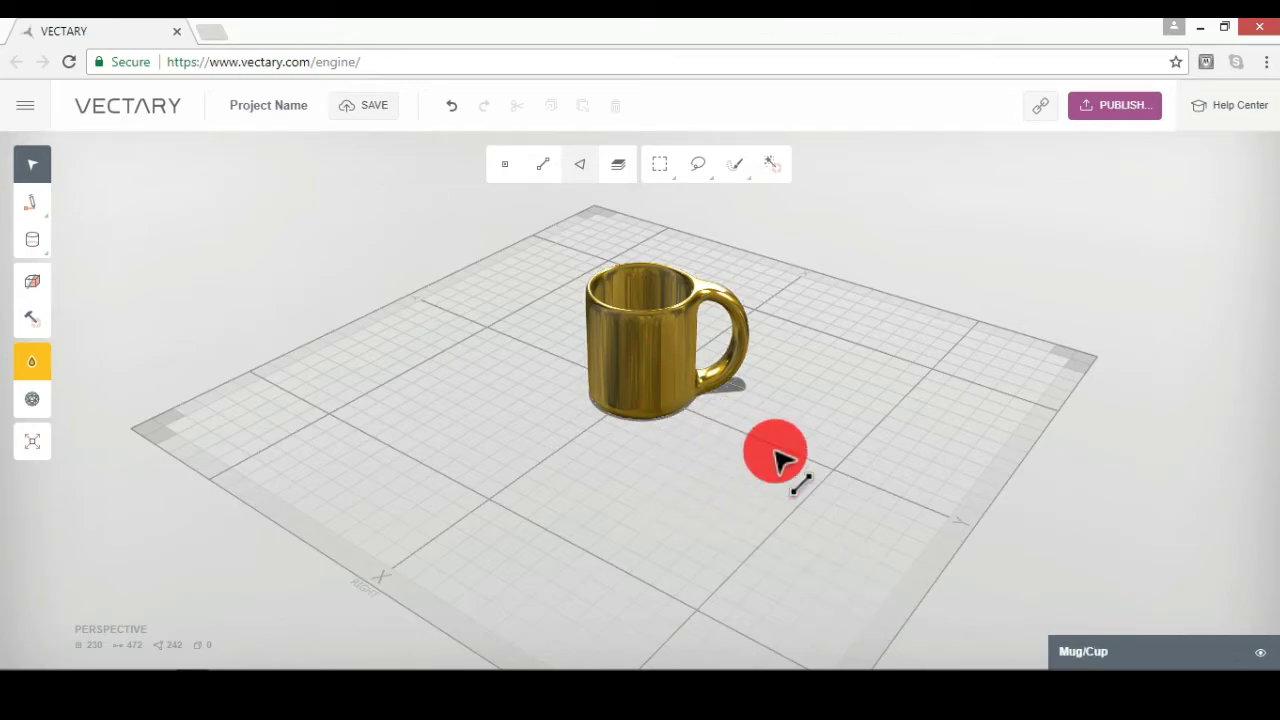
- Add a new layer and name it Hot chocolate
right_click_drag(775, 451, 775, 451)
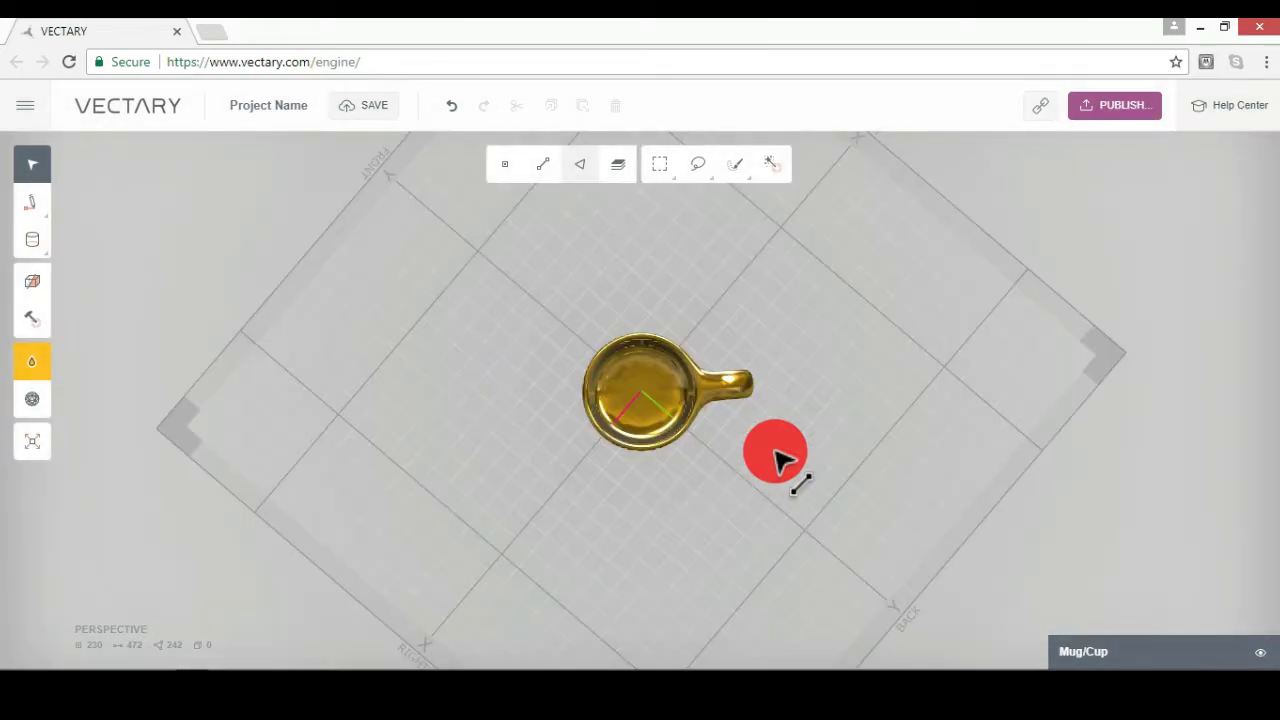
key("shift+n")
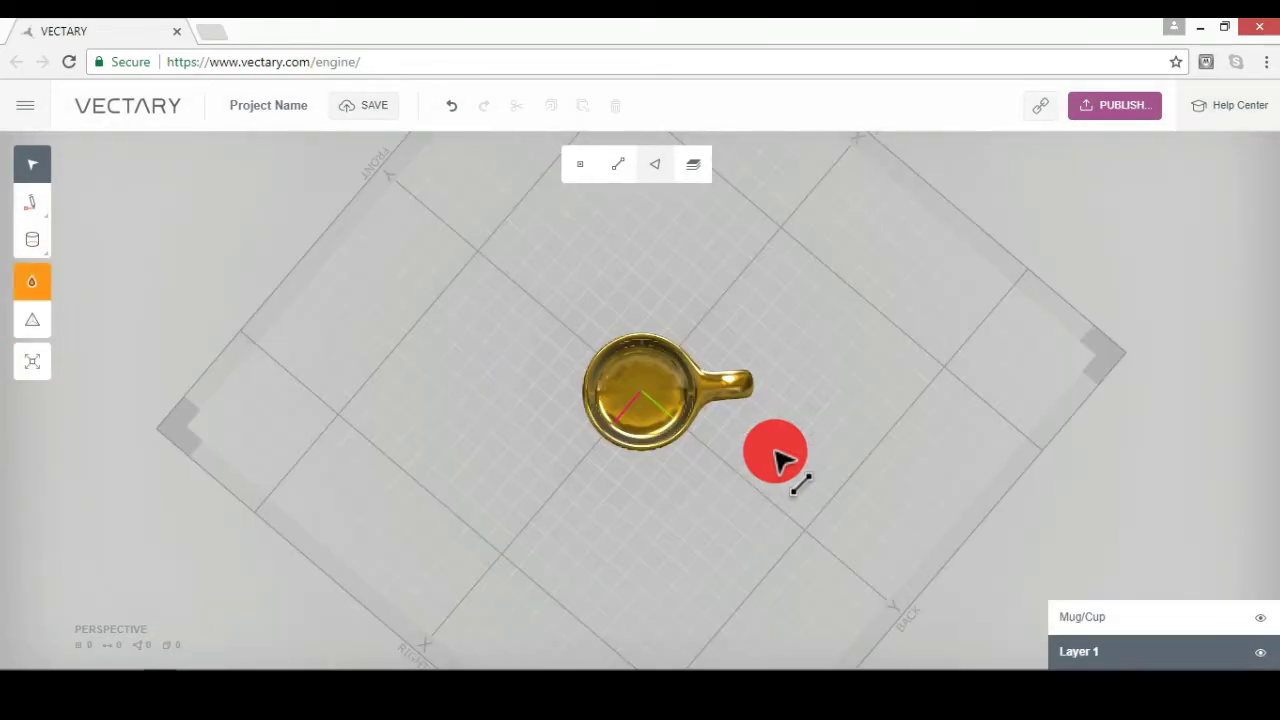
key("BackSpace")
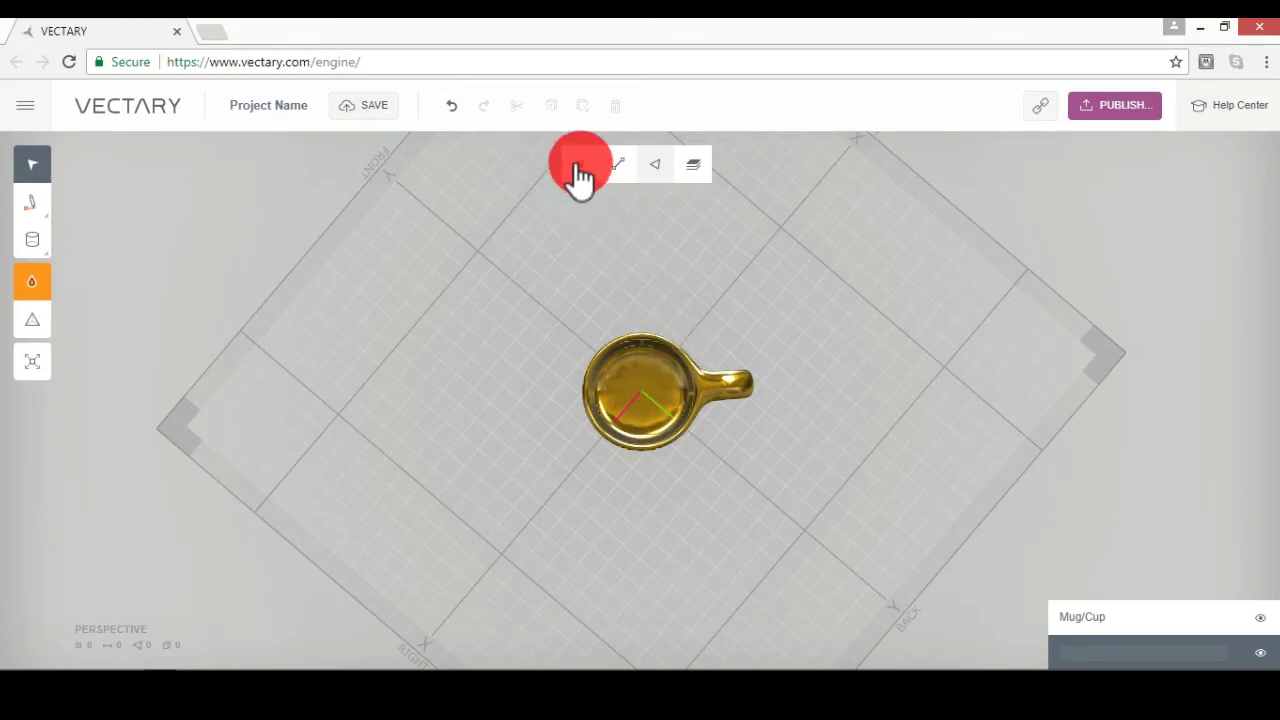
left_click(578, 163)
type("Hot chocolate")
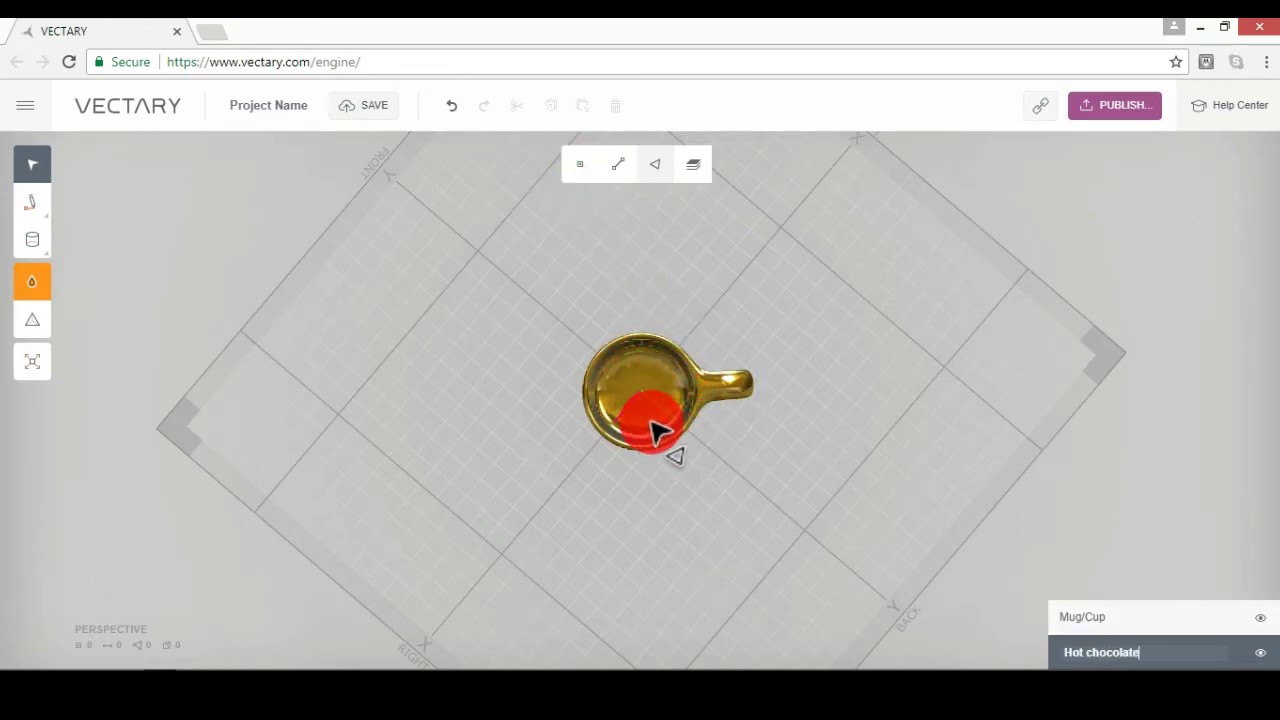
left_click(695, 428)
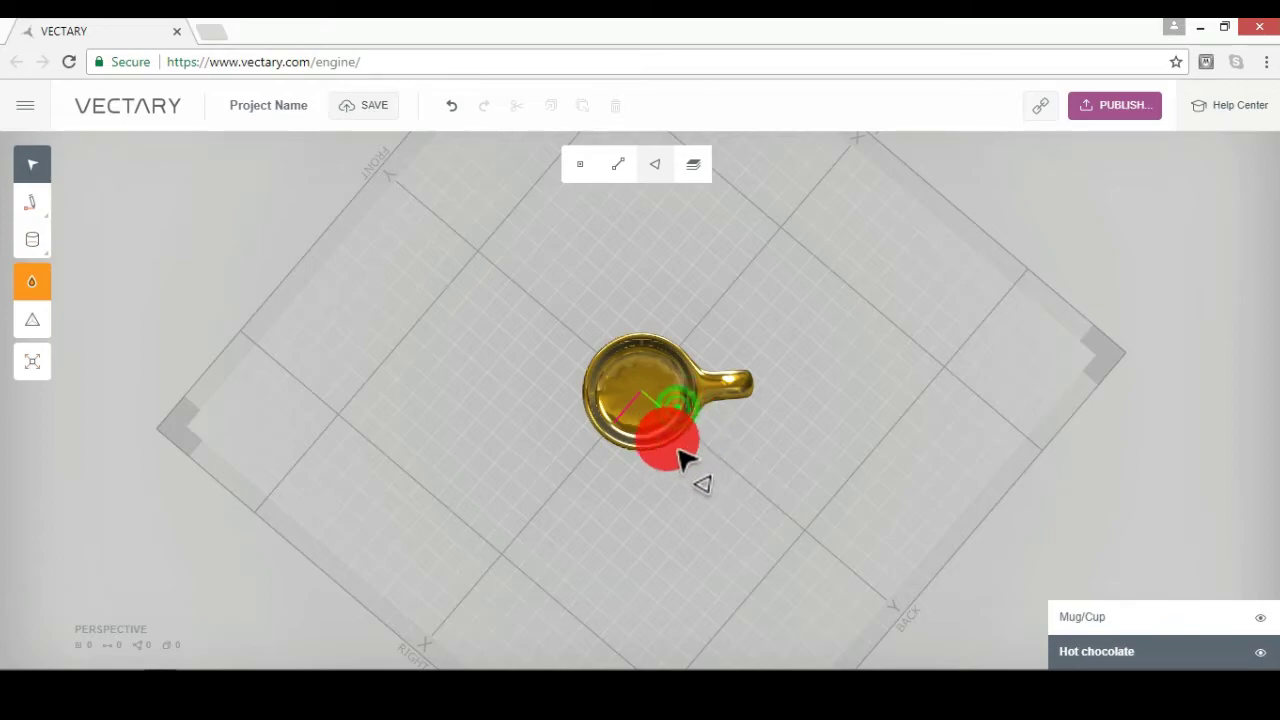
- Draw a cylinder from the mug's centre on the Hot chocolate layer, filling the interior up to just below the rim
key("shift+d")
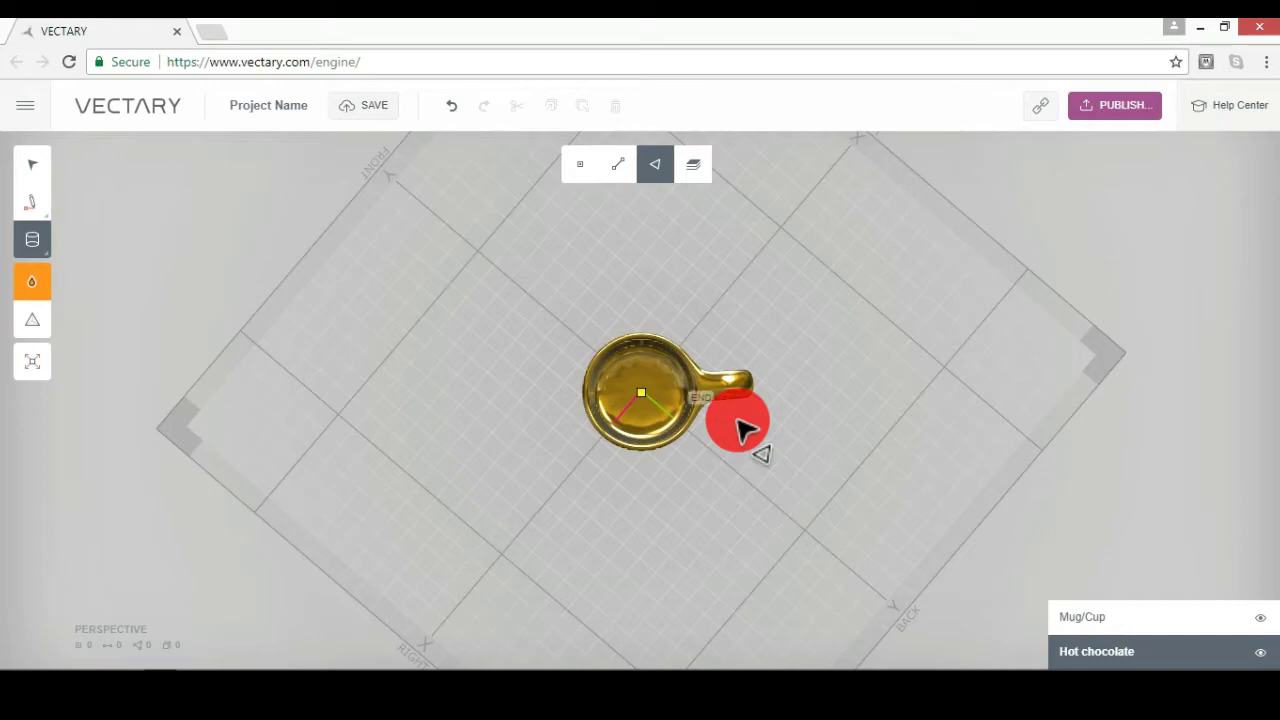
left_click(754, 297)
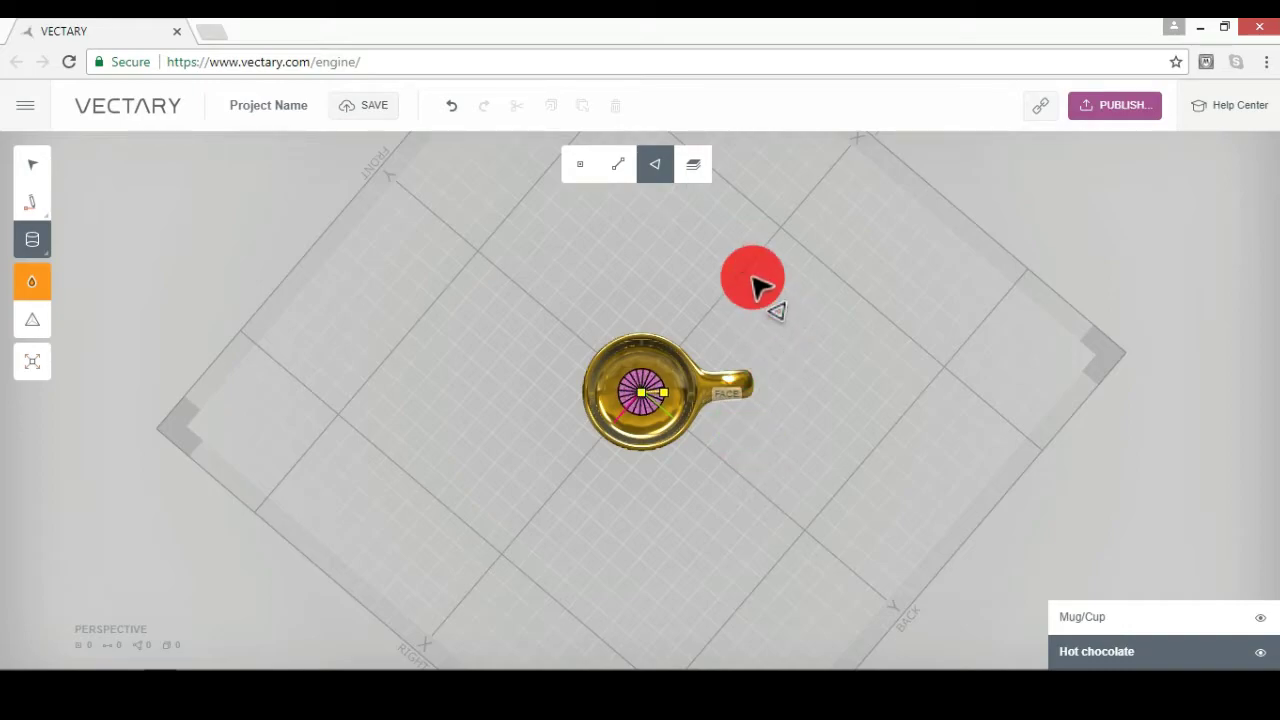
right_click_drag(735, 262, 764, 166)
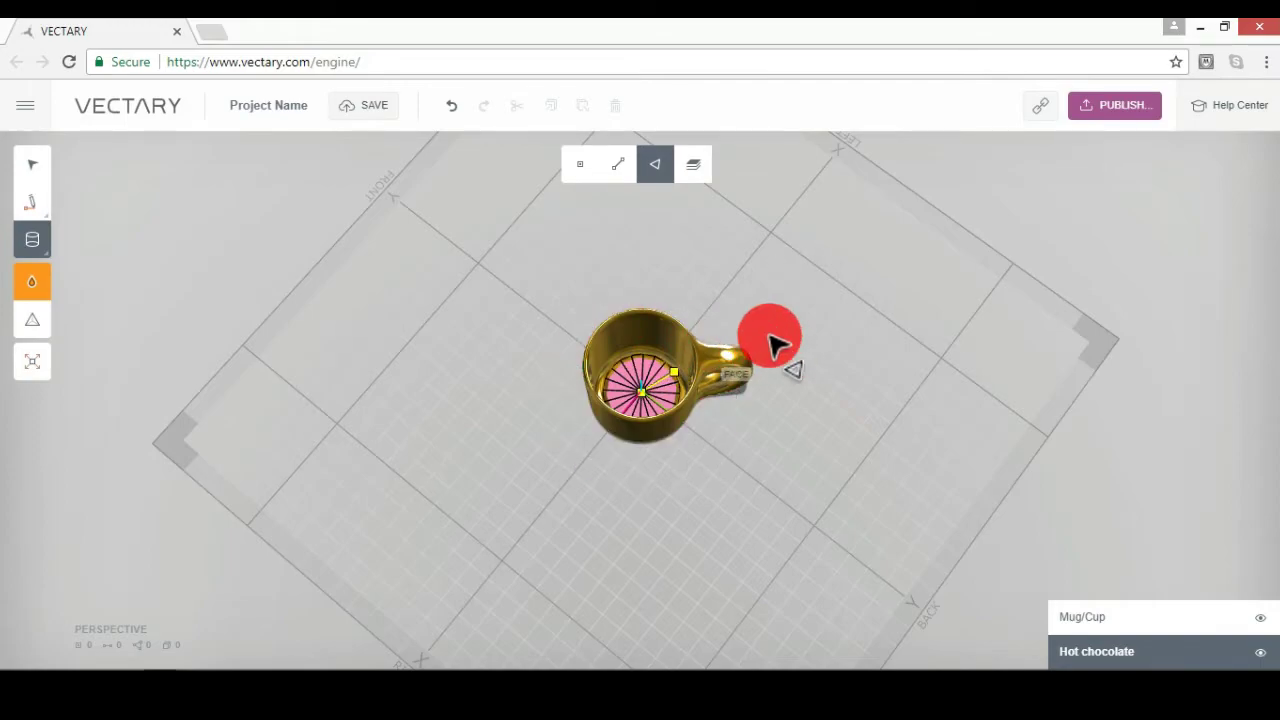
right_click_drag(769, 336, 770, 339)
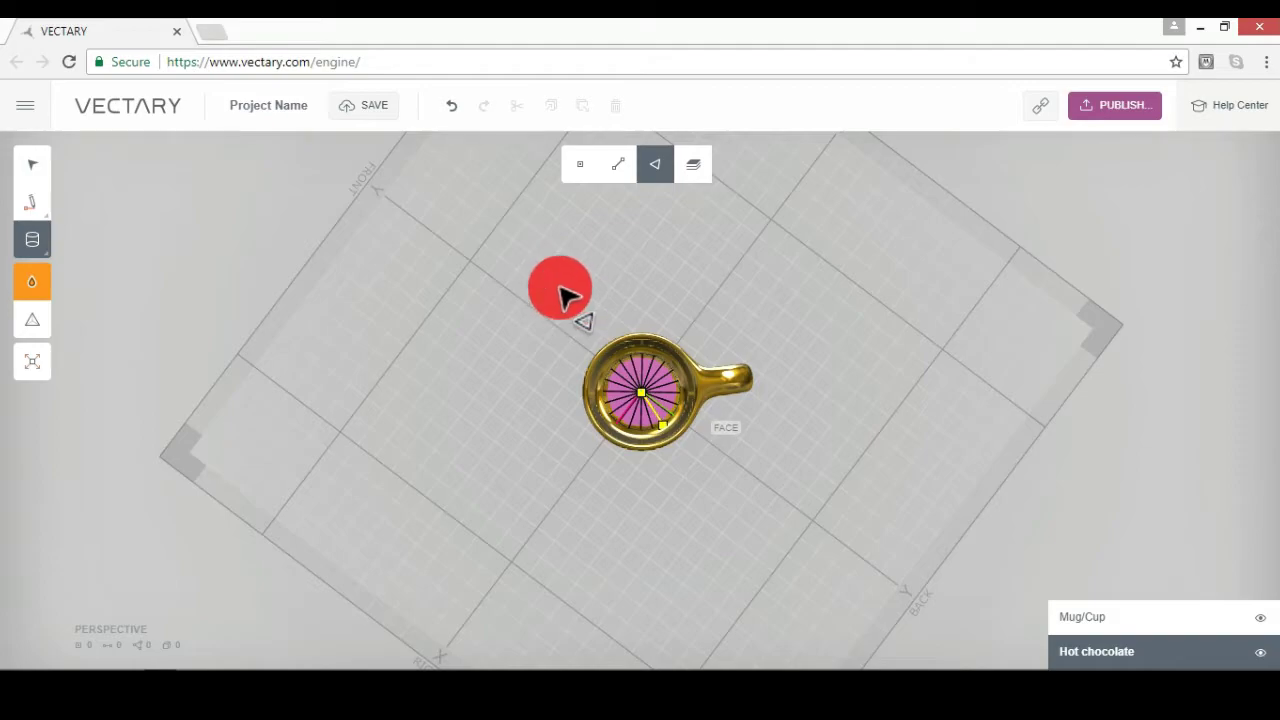
right_click_drag(560, 288, 560, 288)
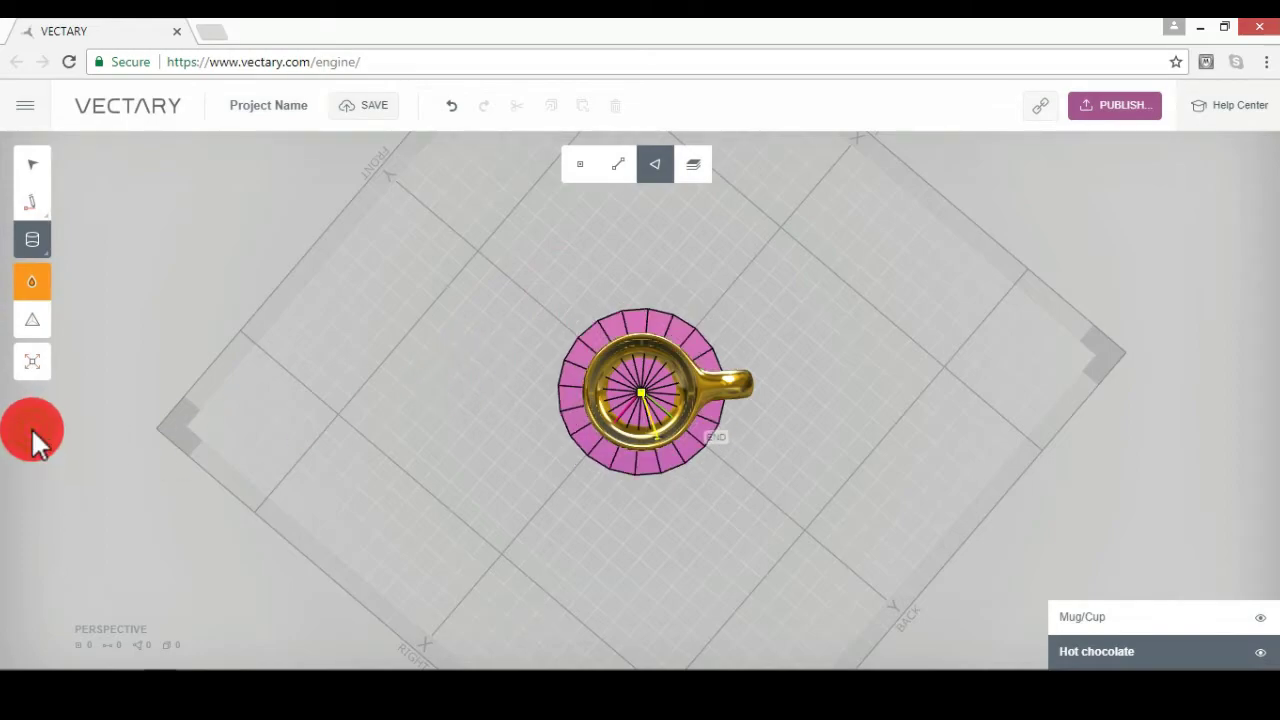
left_click_drag(31, 429, 128, 404)
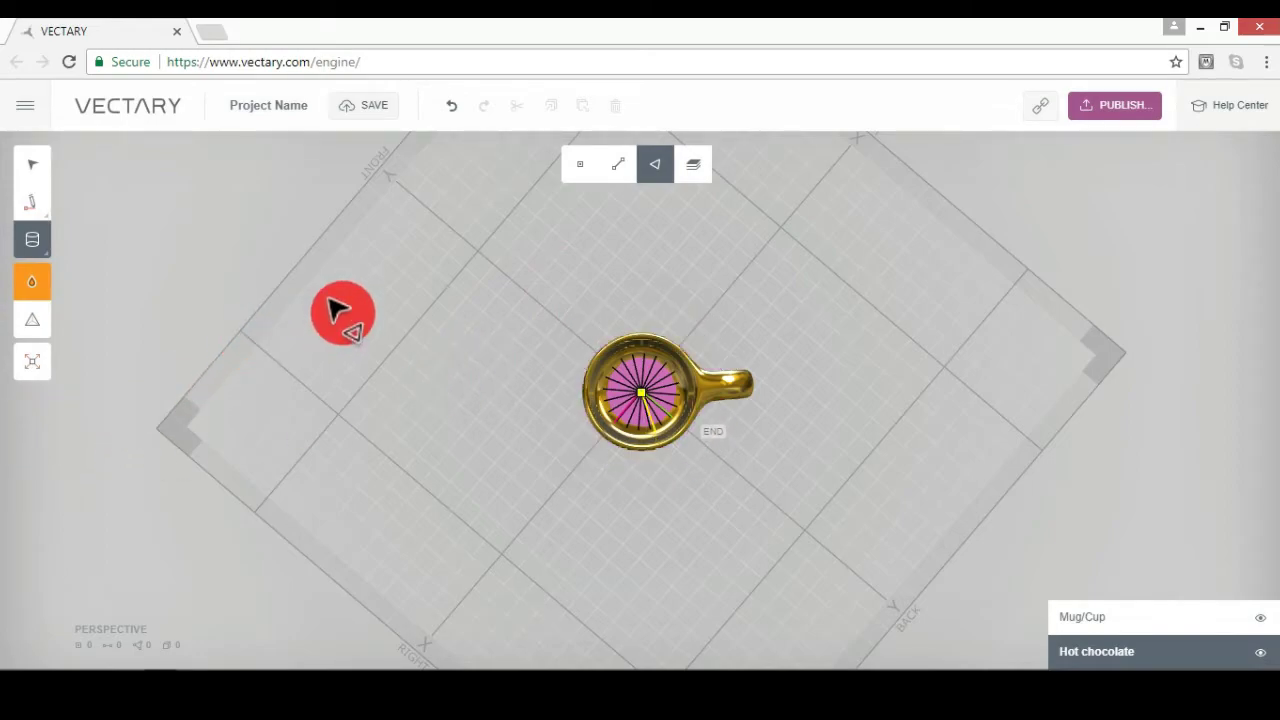
right_click_drag(351, 340, 342, 433)
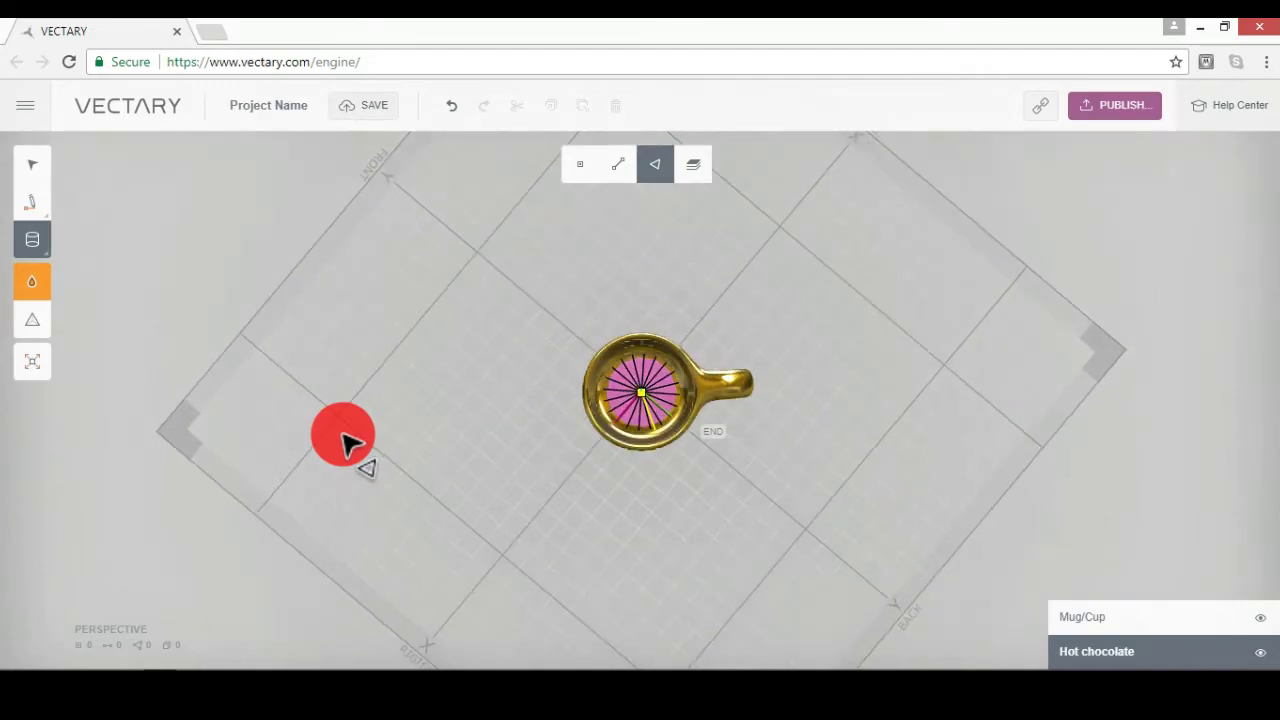
left_click_drag(343, 440, 680, 300)
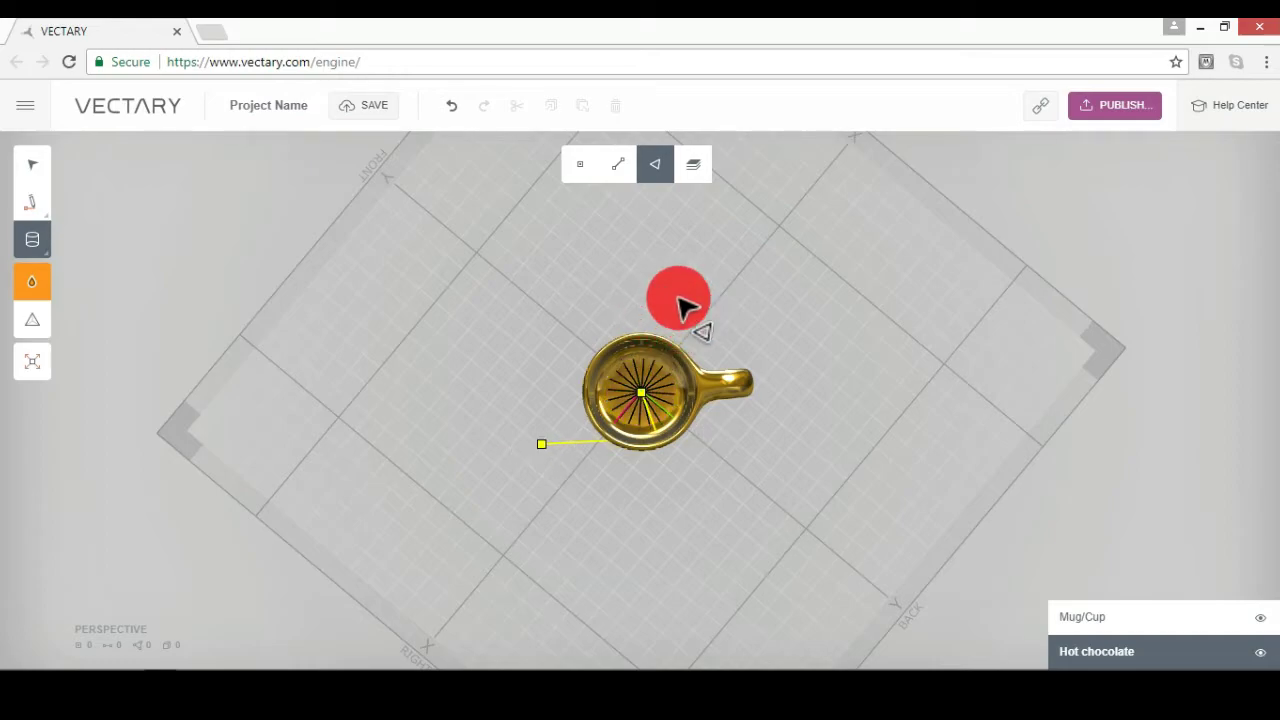
right_click_drag(679, 294, 586, 164)
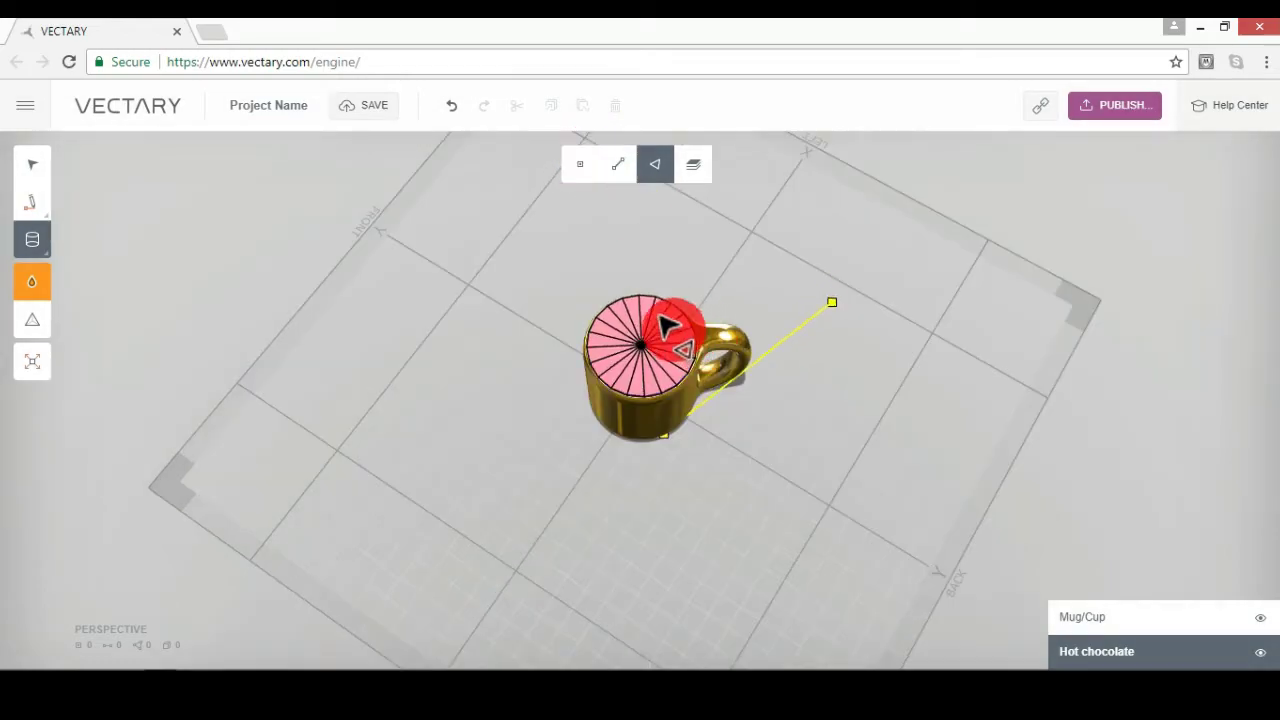
left_click_drag(655, 310, 745, 450)
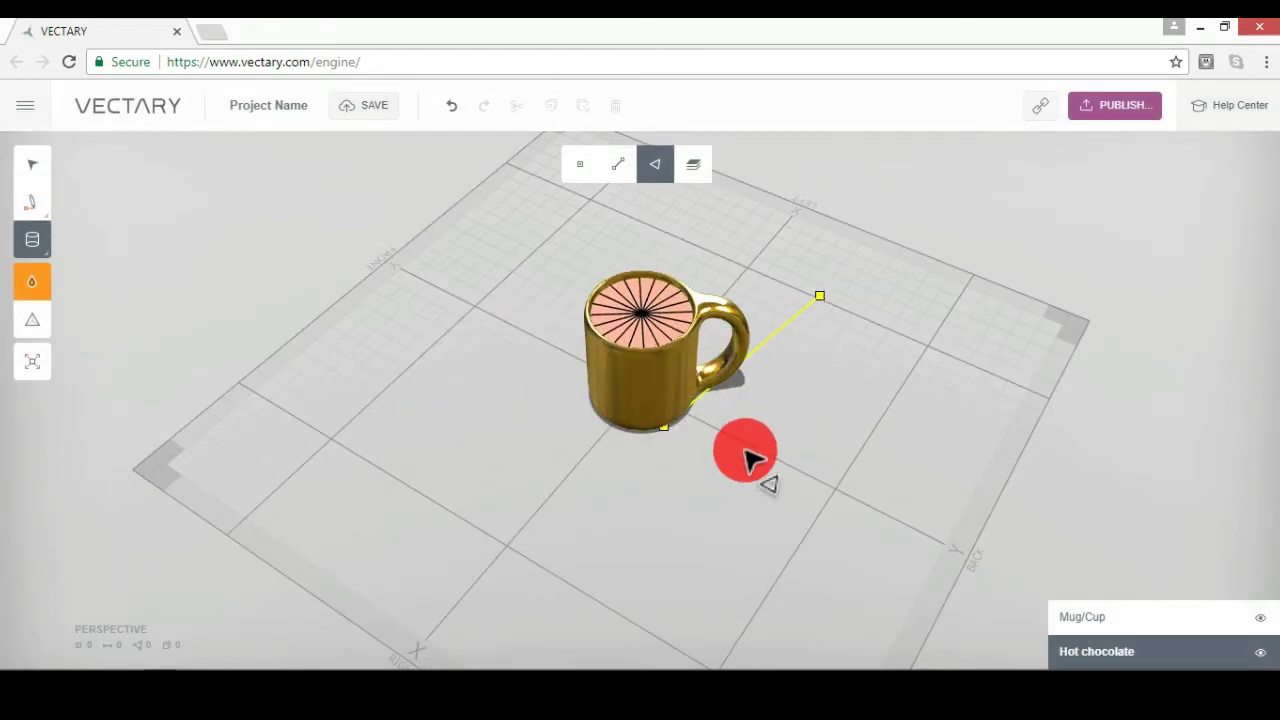
left_click(745, 450)
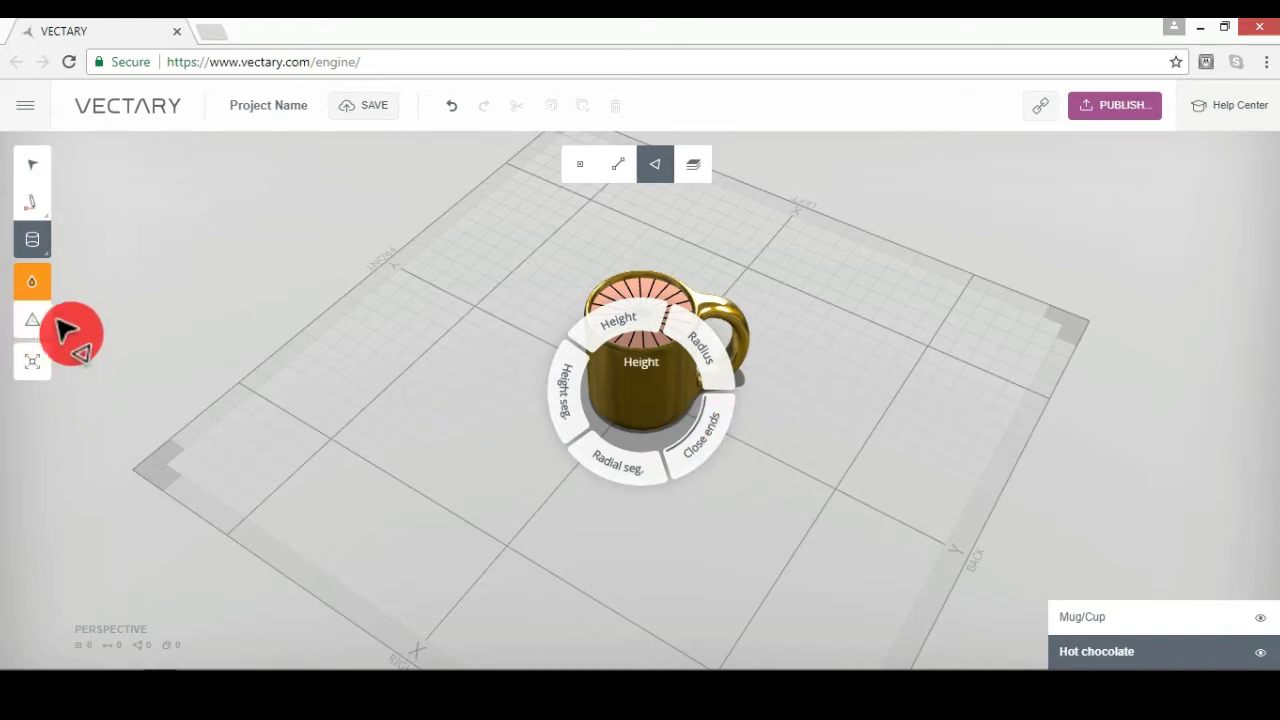
- Set the hot chocolate cylinder's radius to 47.65 with 12 radial segments and finish the primitive
left_click_drag(699, 350, 775, 320)
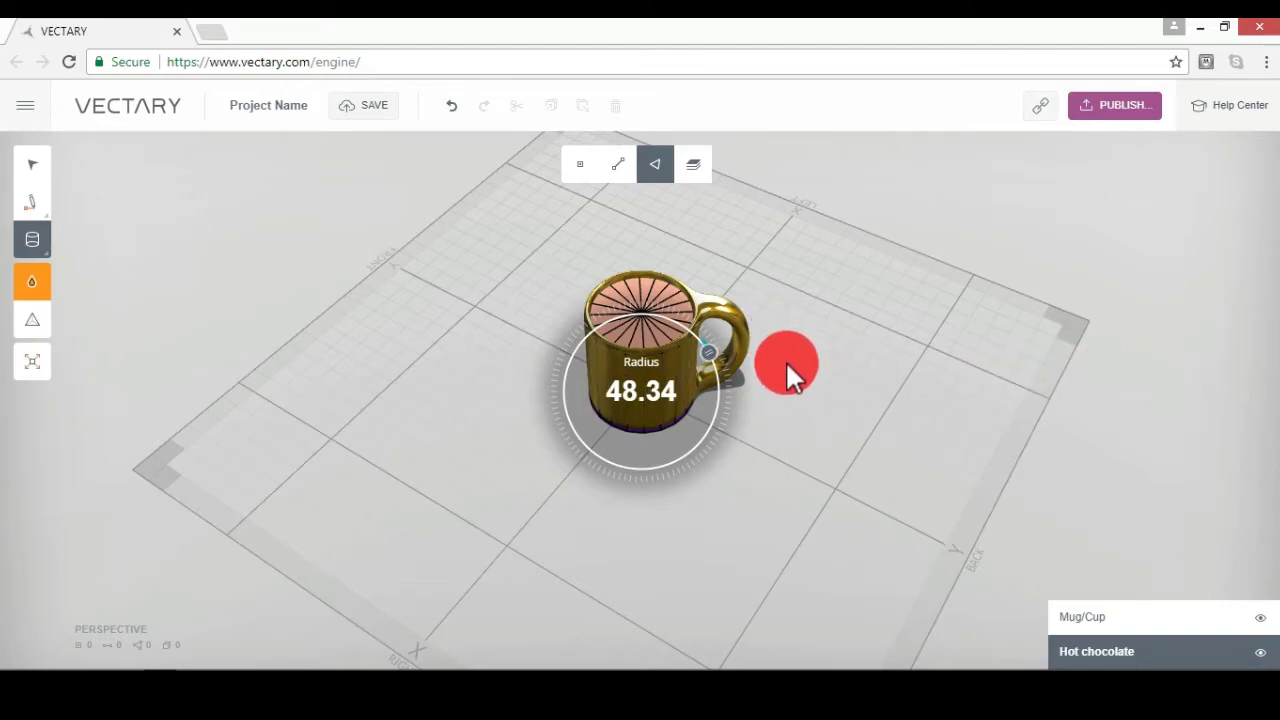
left_click_drag(726, 402, 698, 407)
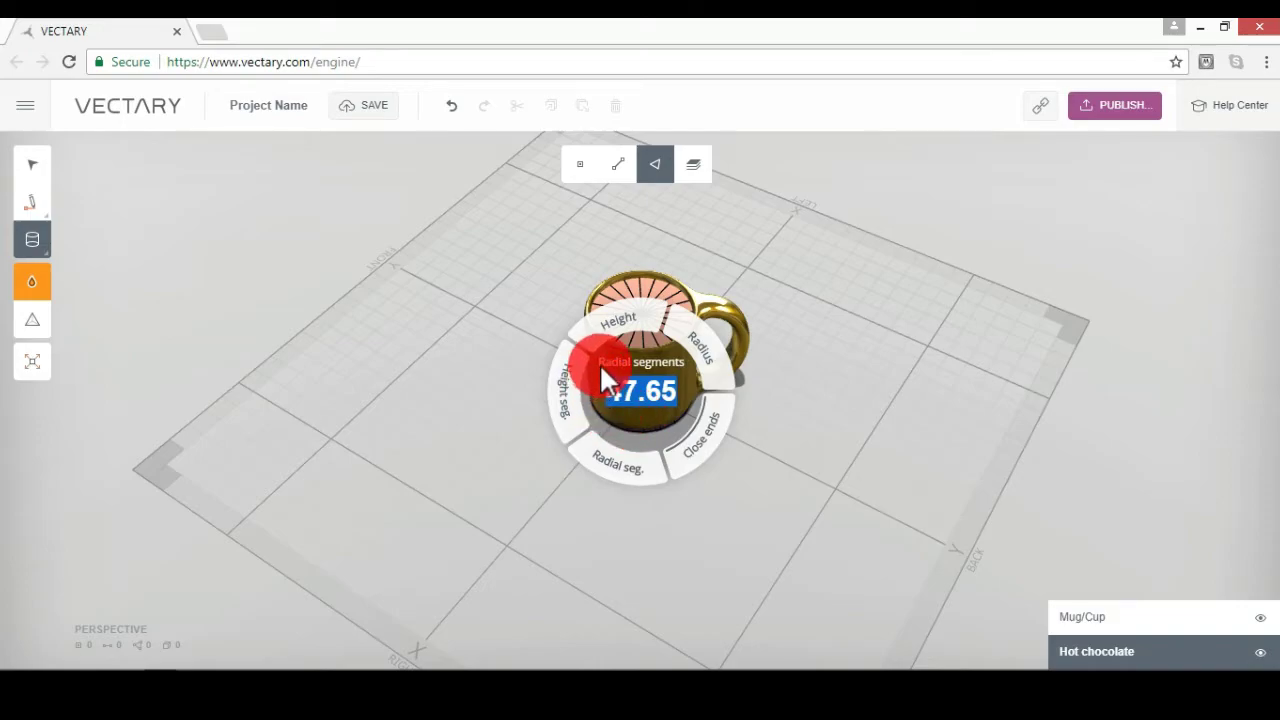
left_click_drag(606, 336, 717, 271)
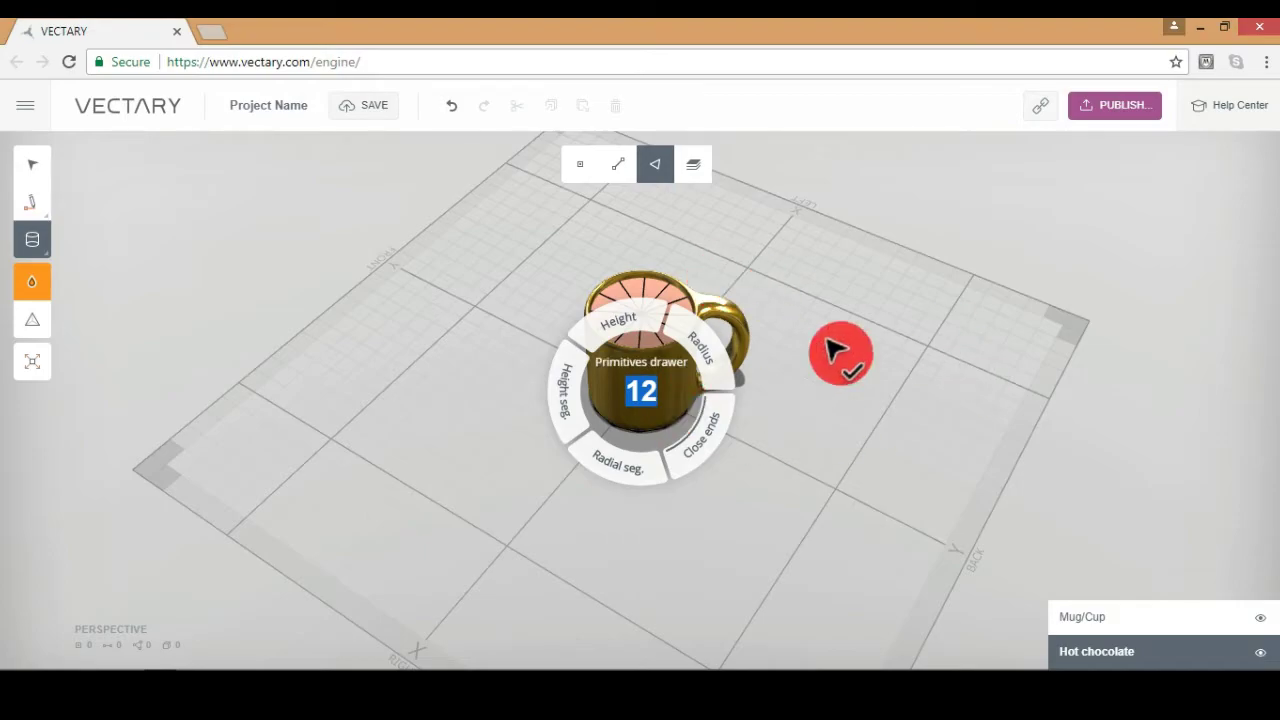
left_click(771, 280)
left_click(909, 338)
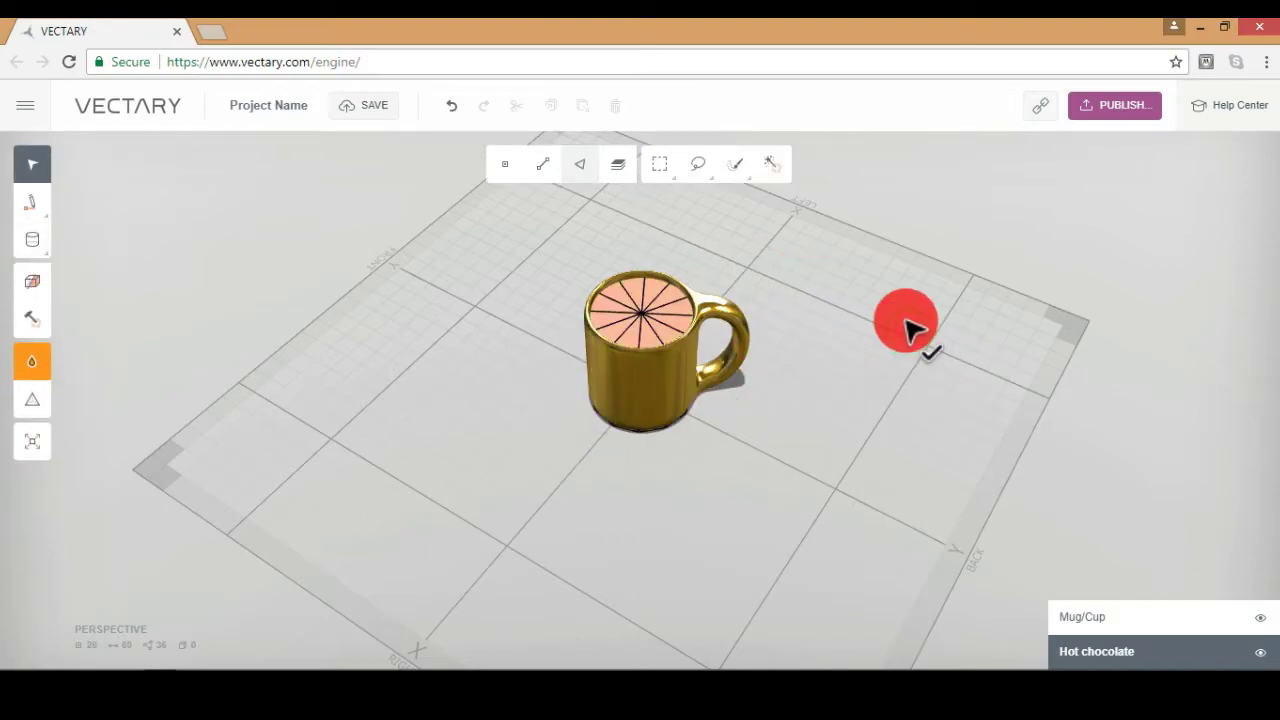
- Hide the hot chocolate's mesh lines and turn its smoothing off after trying it on
key("Tab")
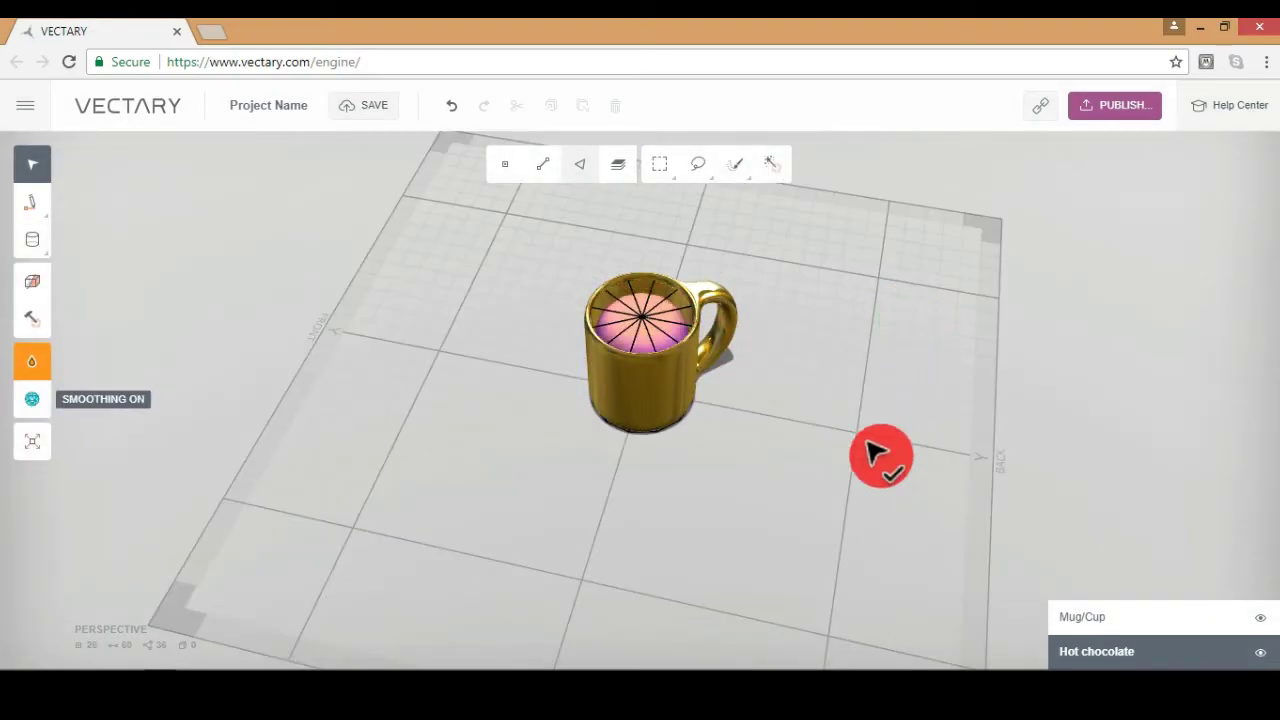
right_click_drag(769, 393, 373, 590)
left_click_drag(386, 602, 201, 664)
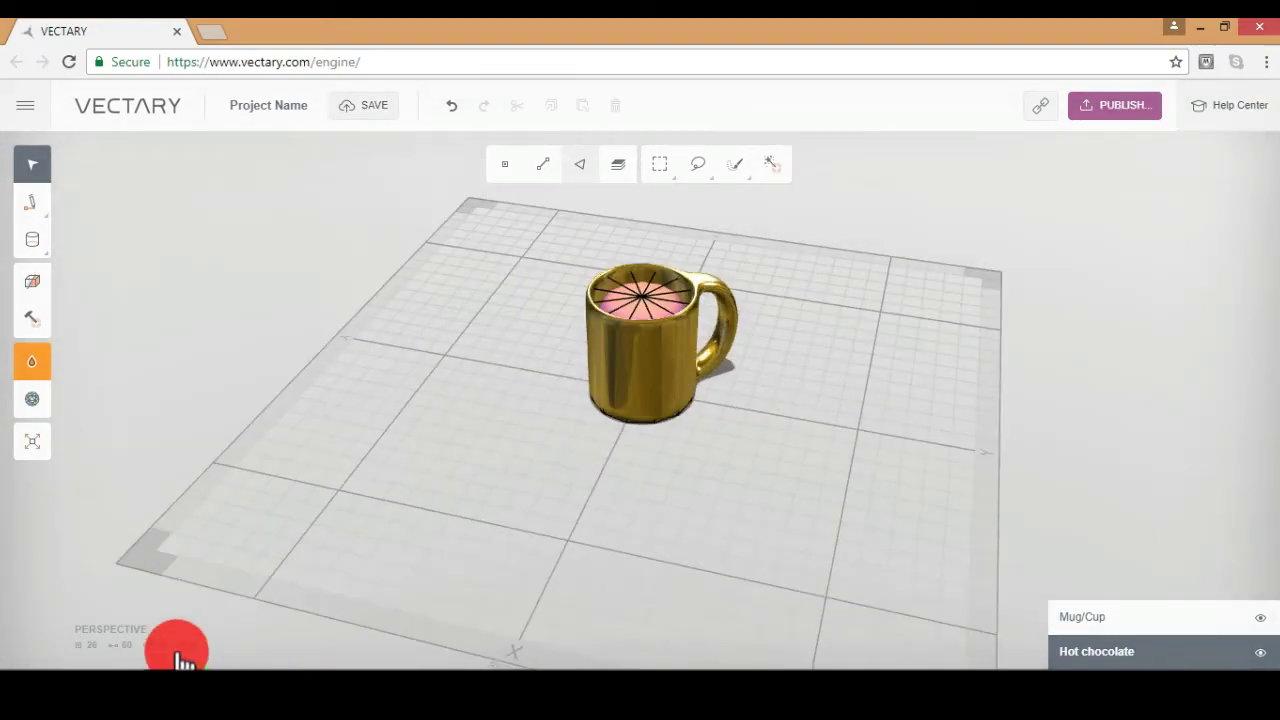
left_click(32, 400)
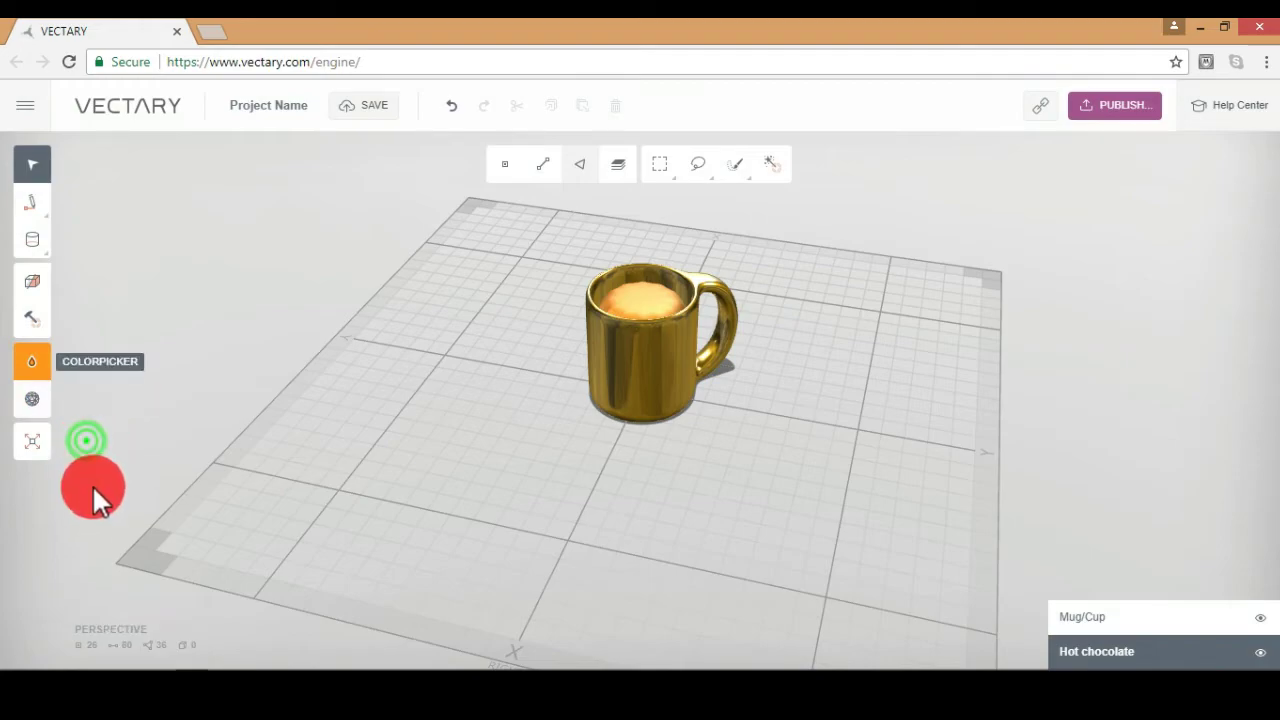
left_click(143, 490)
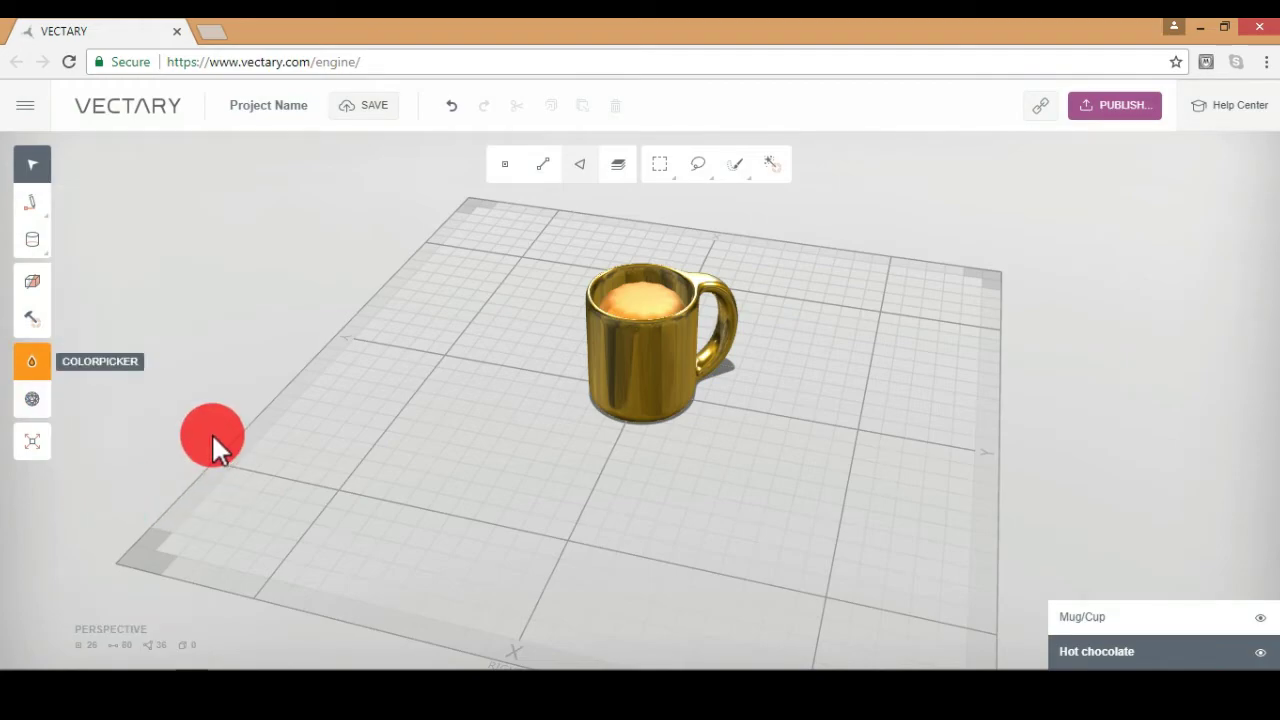
key("s")
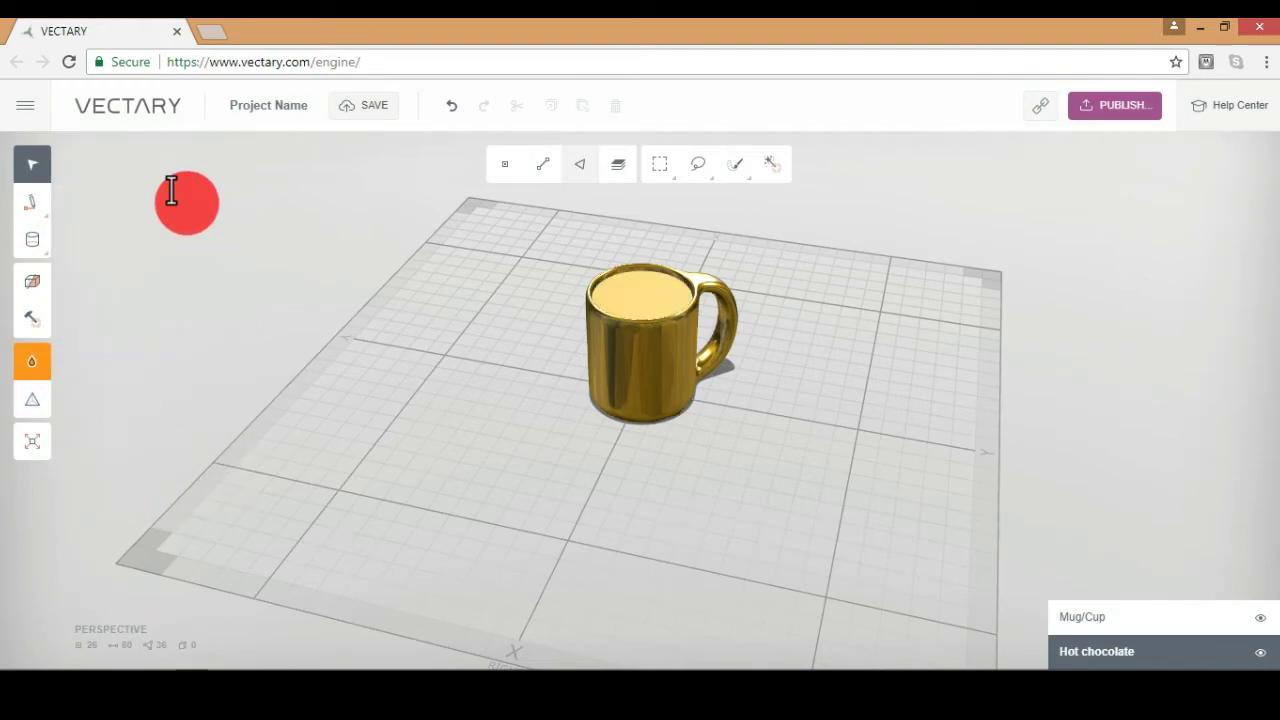
mouse_move(184, 200)
right_mouse_down()
mouse_move(203, 217)
mouse_move(190, 198)
right_mouse_up()
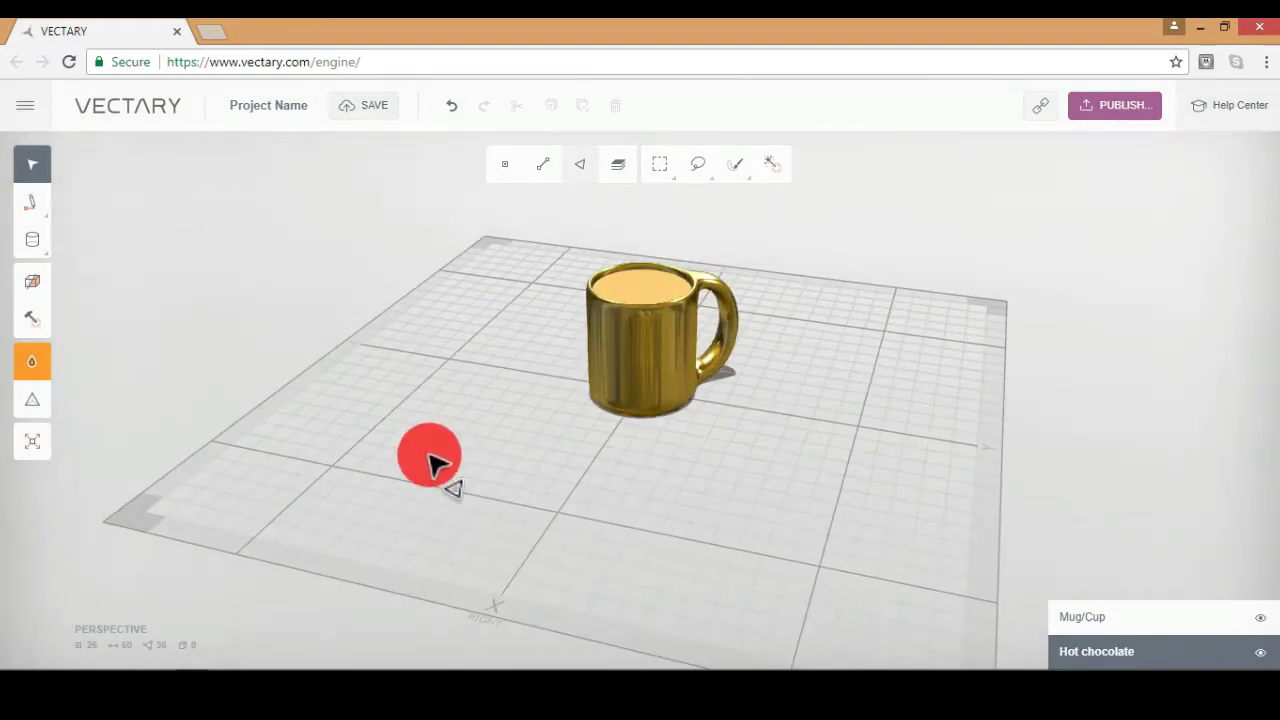
key("s")
left_click(32, 400)
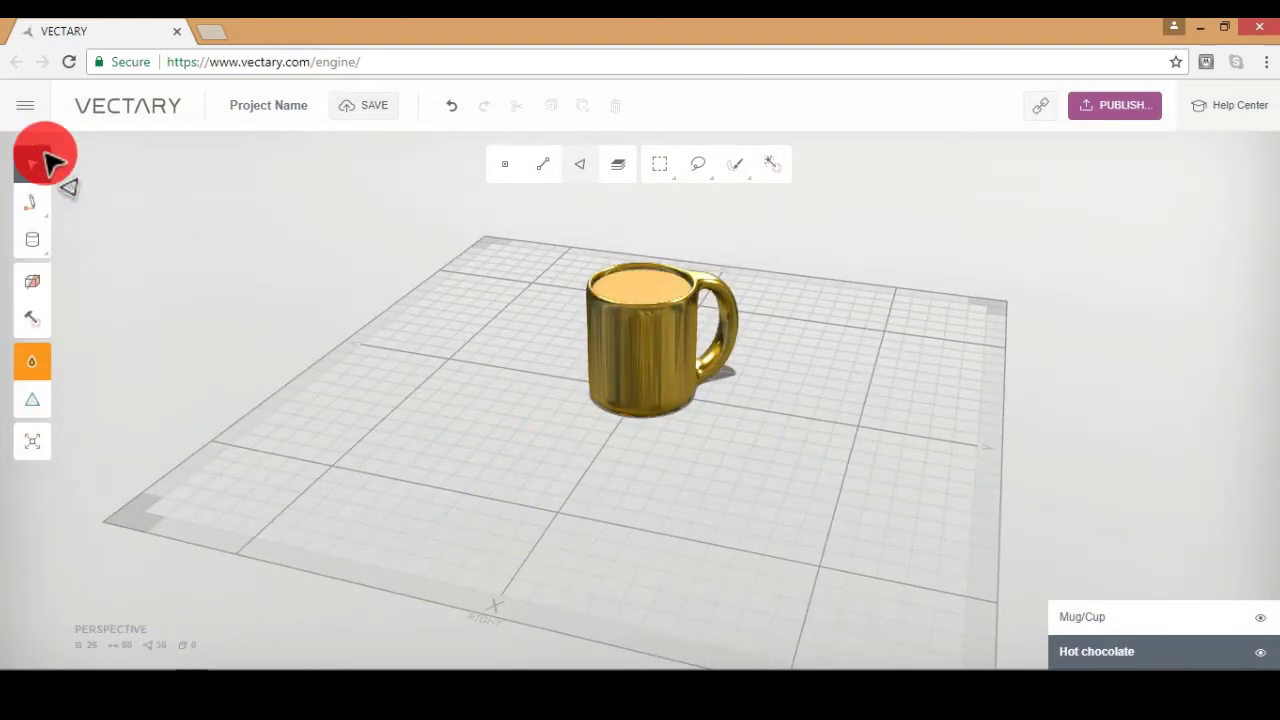
right_click_drag(527, 465, 516, 524)
left_click_drag(522, 530, 548, 384)
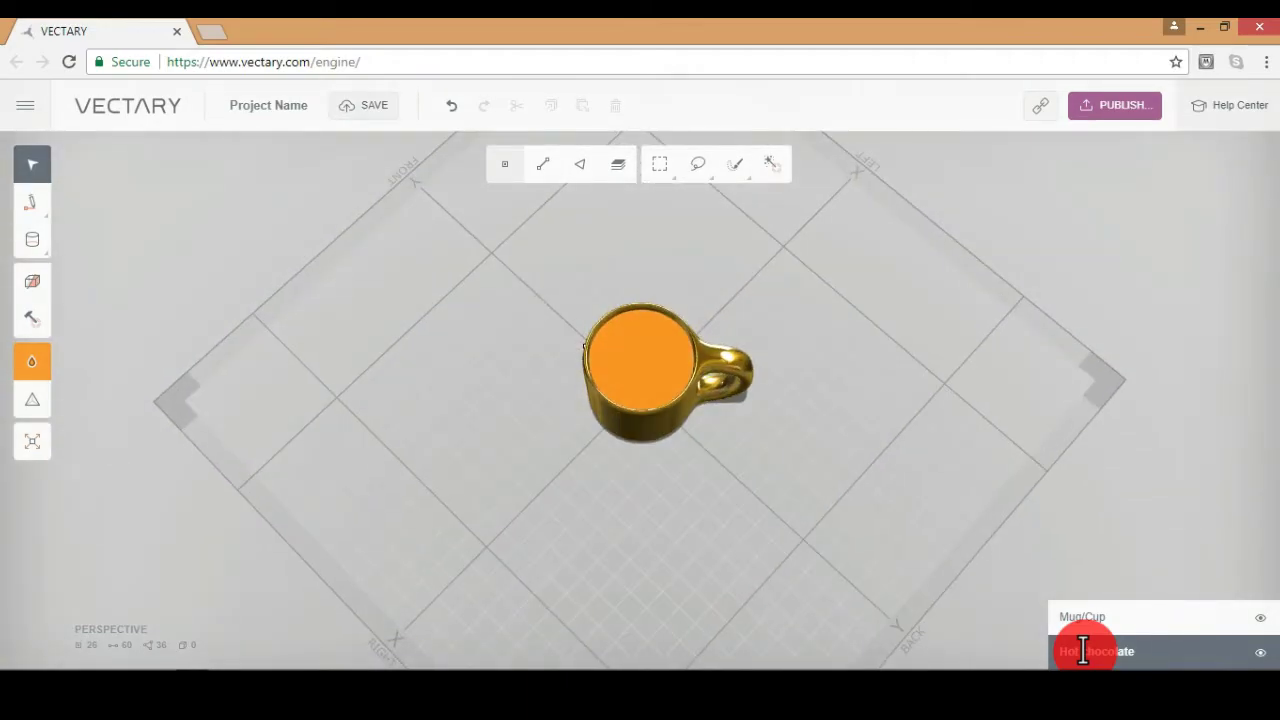
left_click(1083, 650)
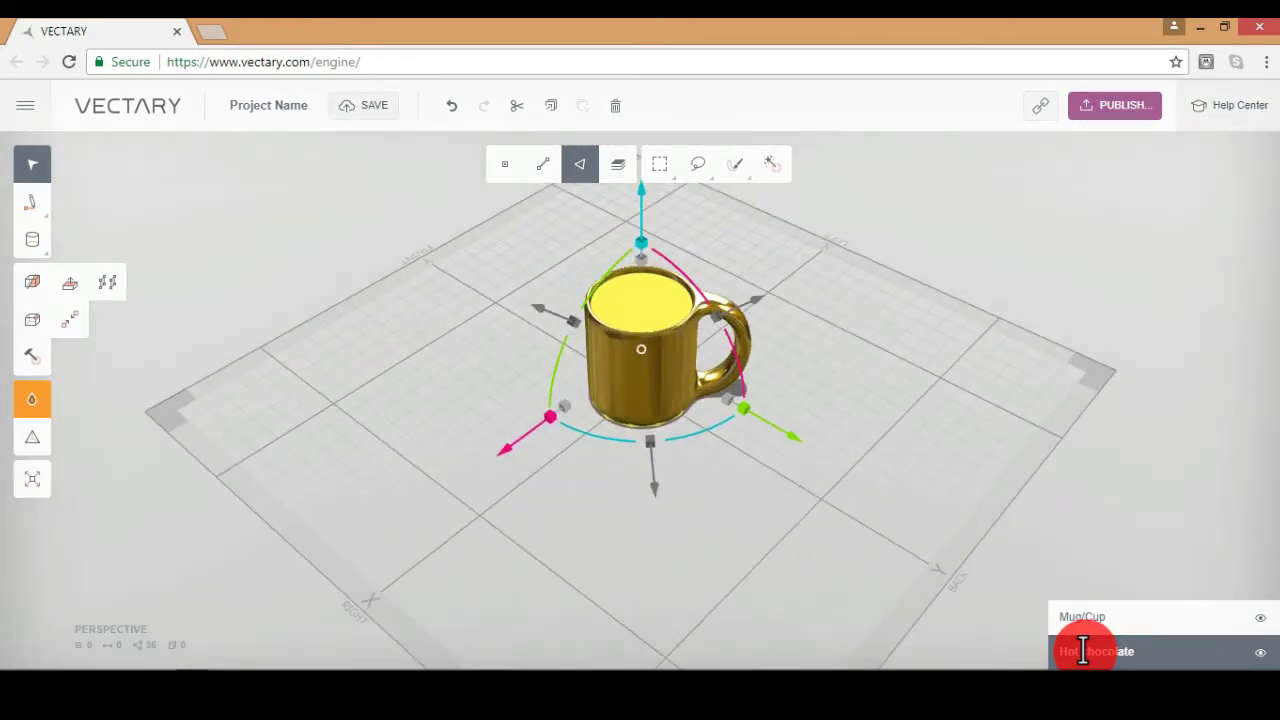
left_click(1083, 650)
left_click_drag(1063, 486, 883, 443)
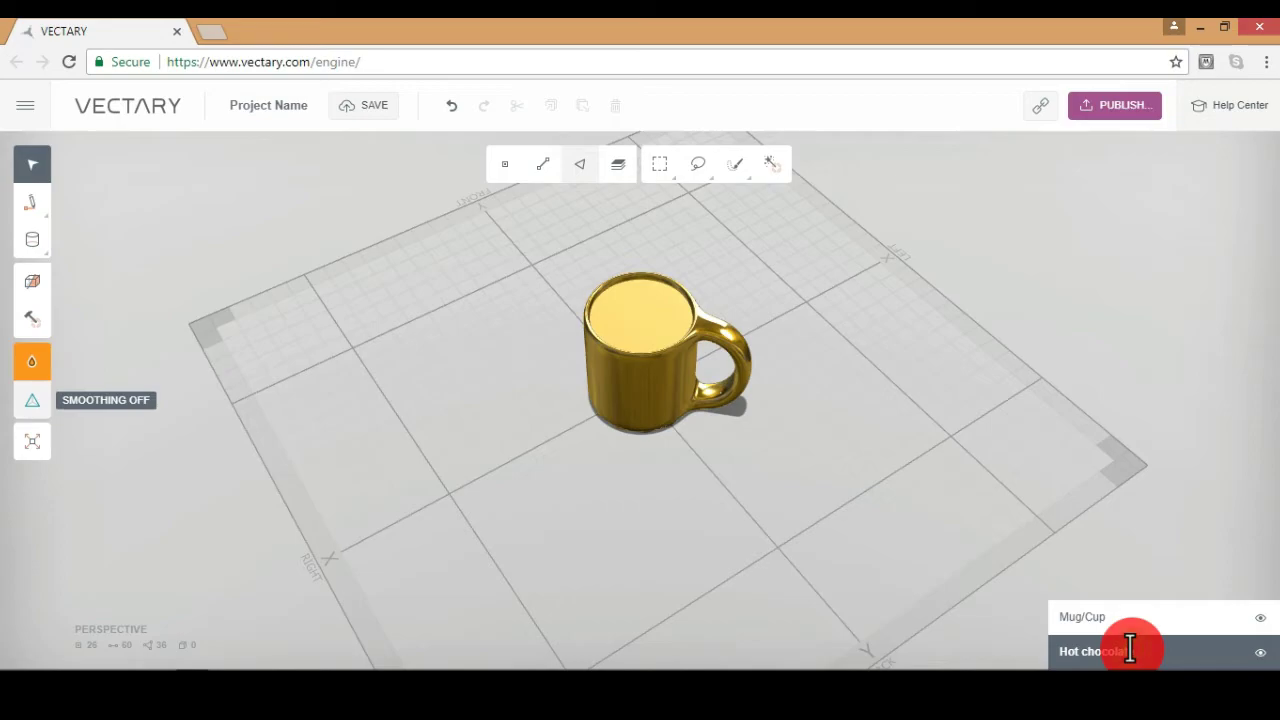
- Turn on smoothing for the hot chocolate, try moving the whole cylinder 7.60 along the Y axis, and undo the move
key("s")
key("7")
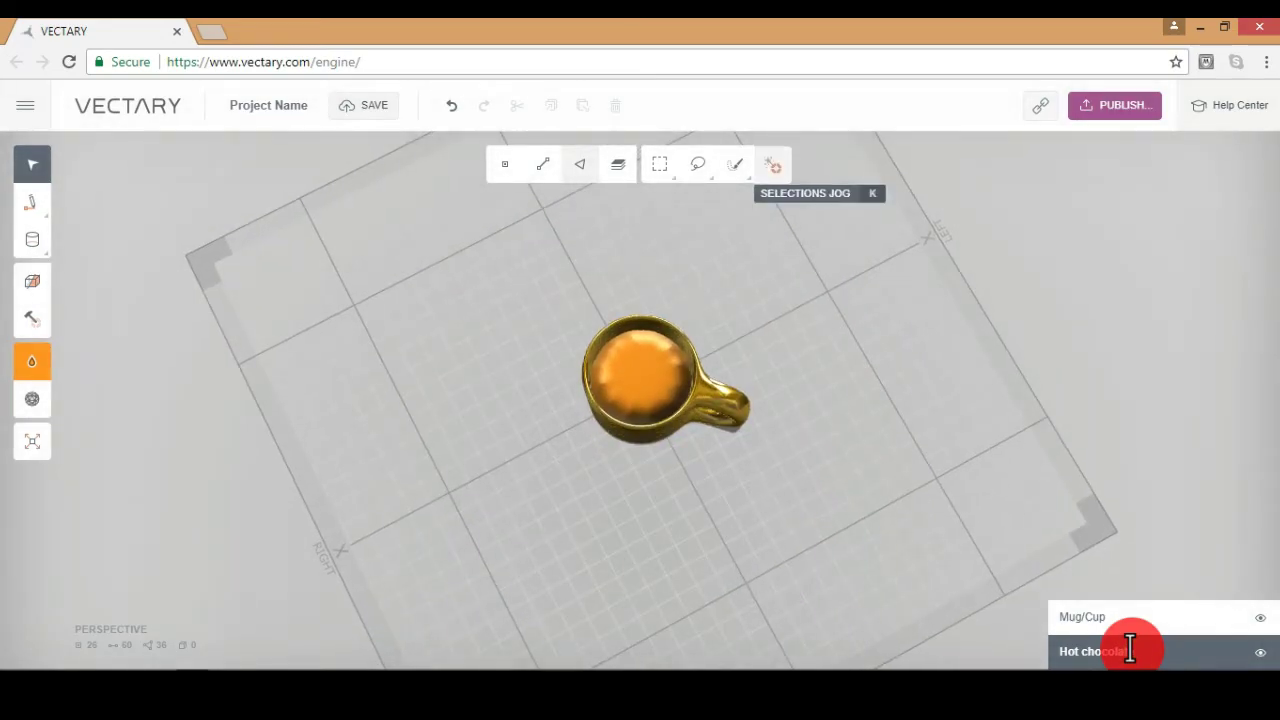
key("k")
key("ctrl+a")
right_click_drag(810, 462, 796, 611)
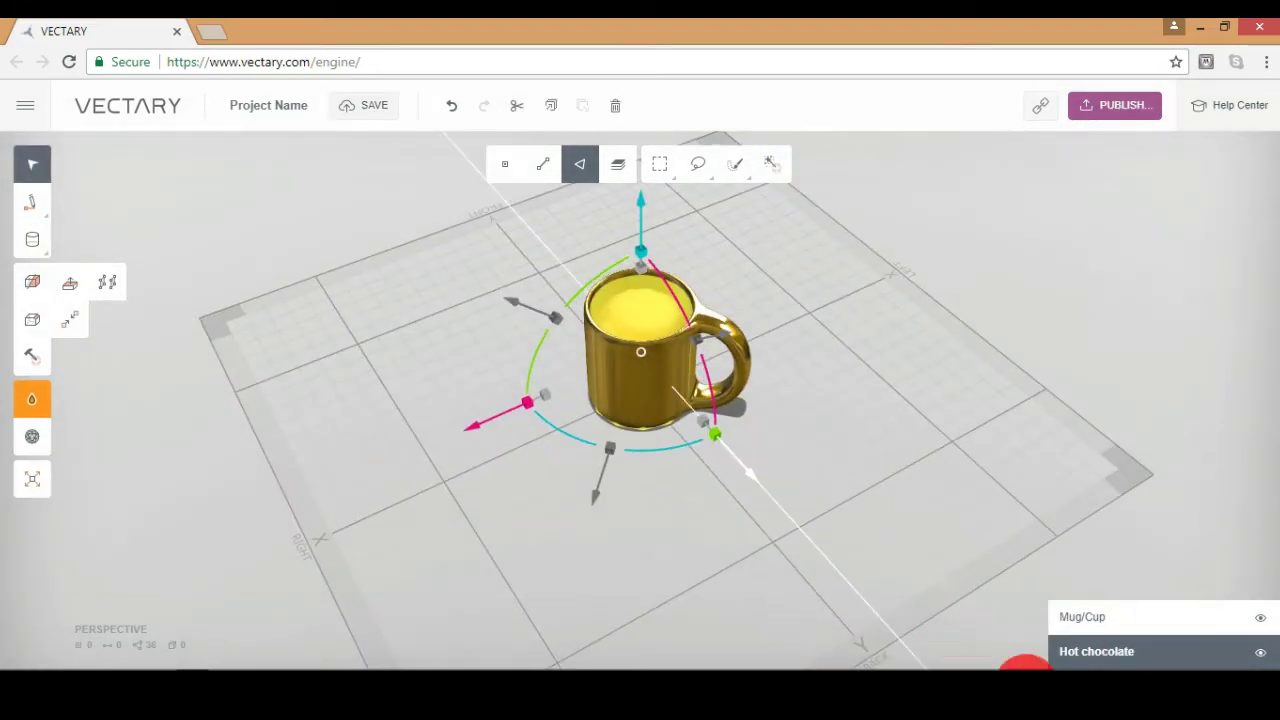
left_click(1092, 652)
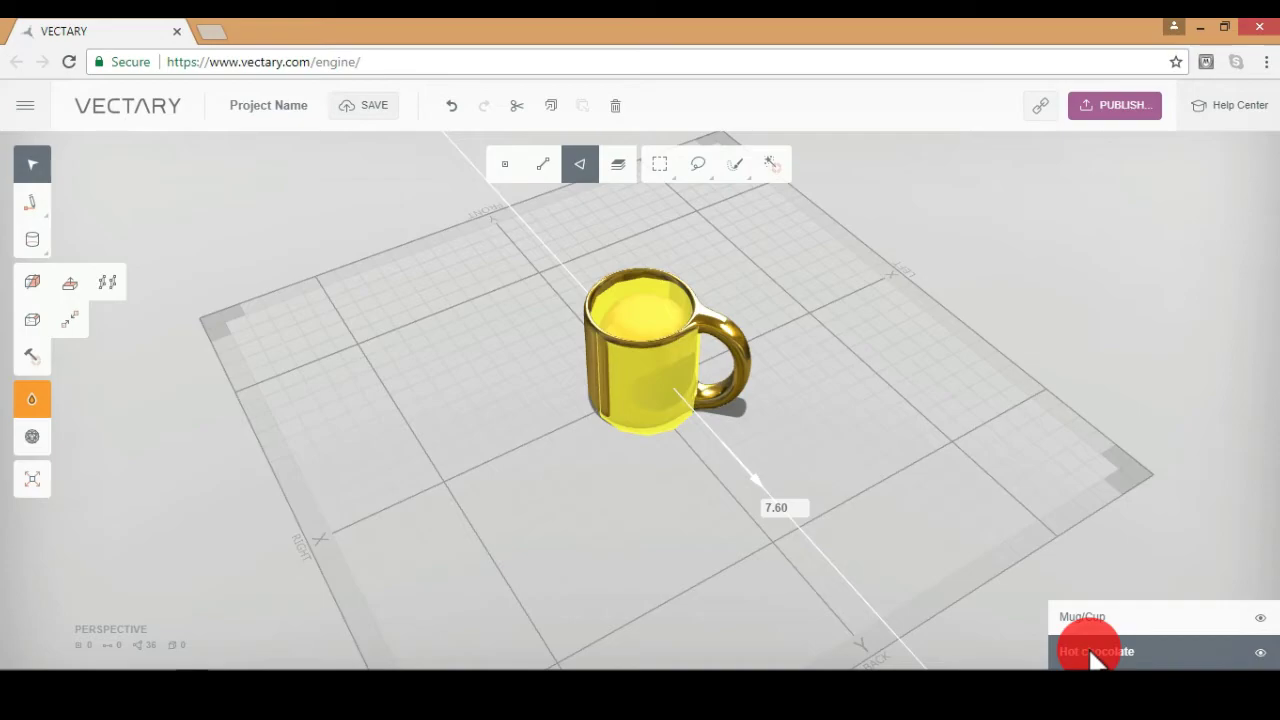
key("ctrl+z")
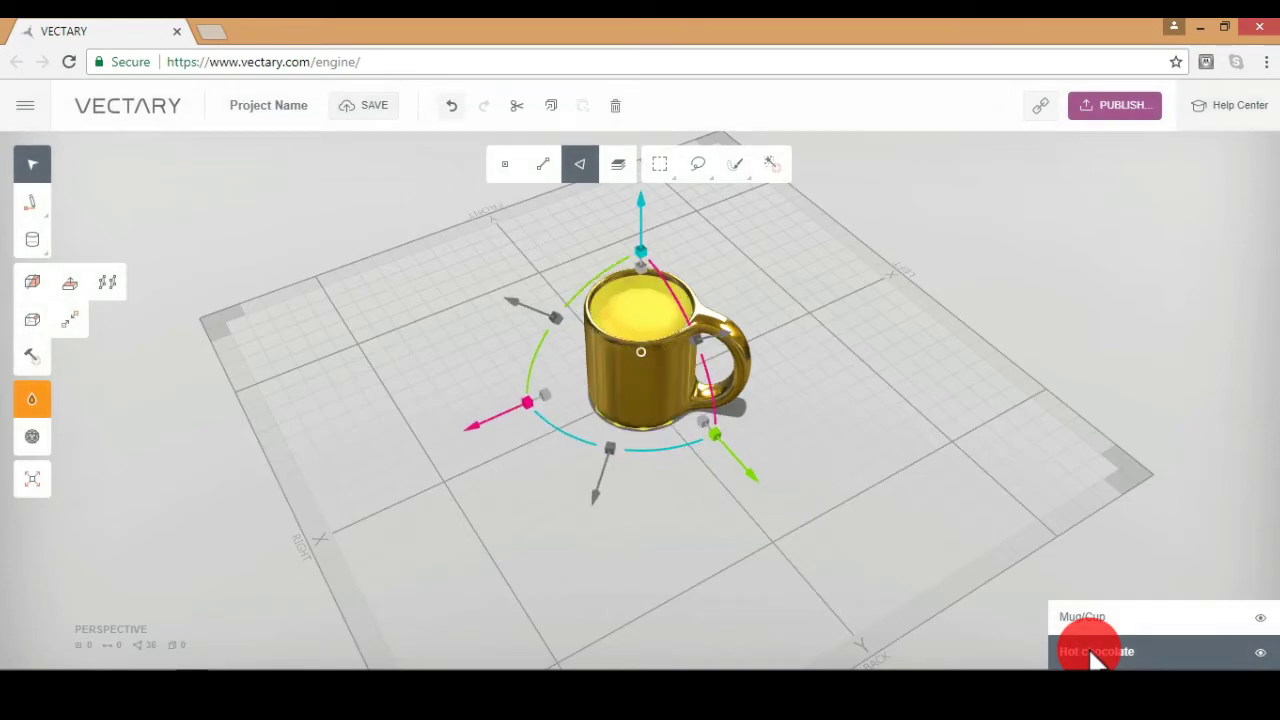
- Clear the selection, turn smoothing off, and change the hot chocolate's colour to the brown BA782D
left_click(1095, 655)
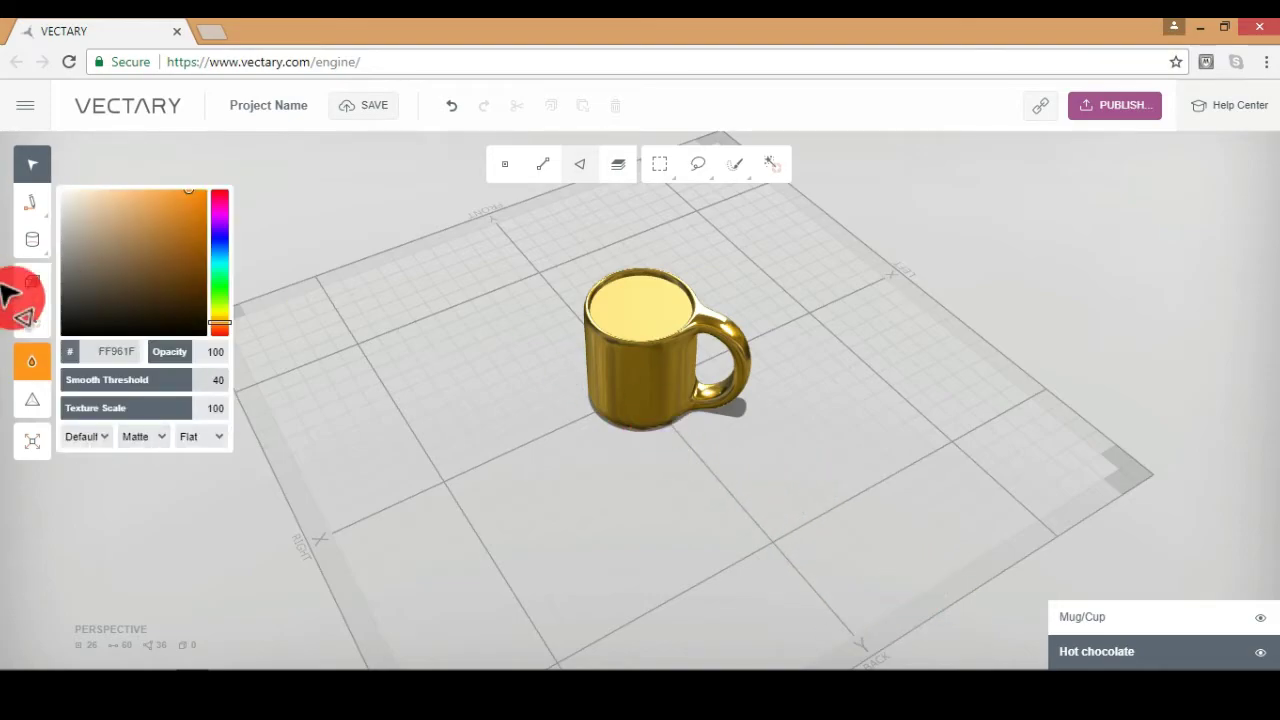
left_click(156, 239)
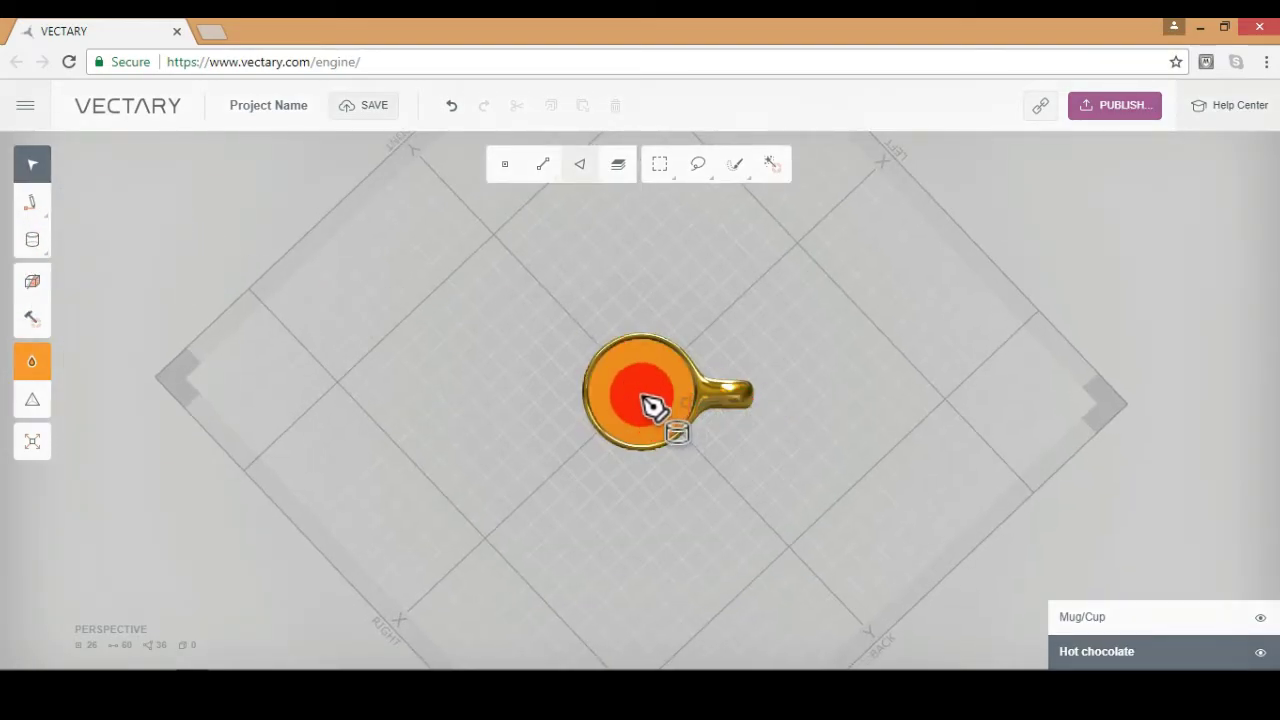
left_click(646, 400)
left_click(671, 378)
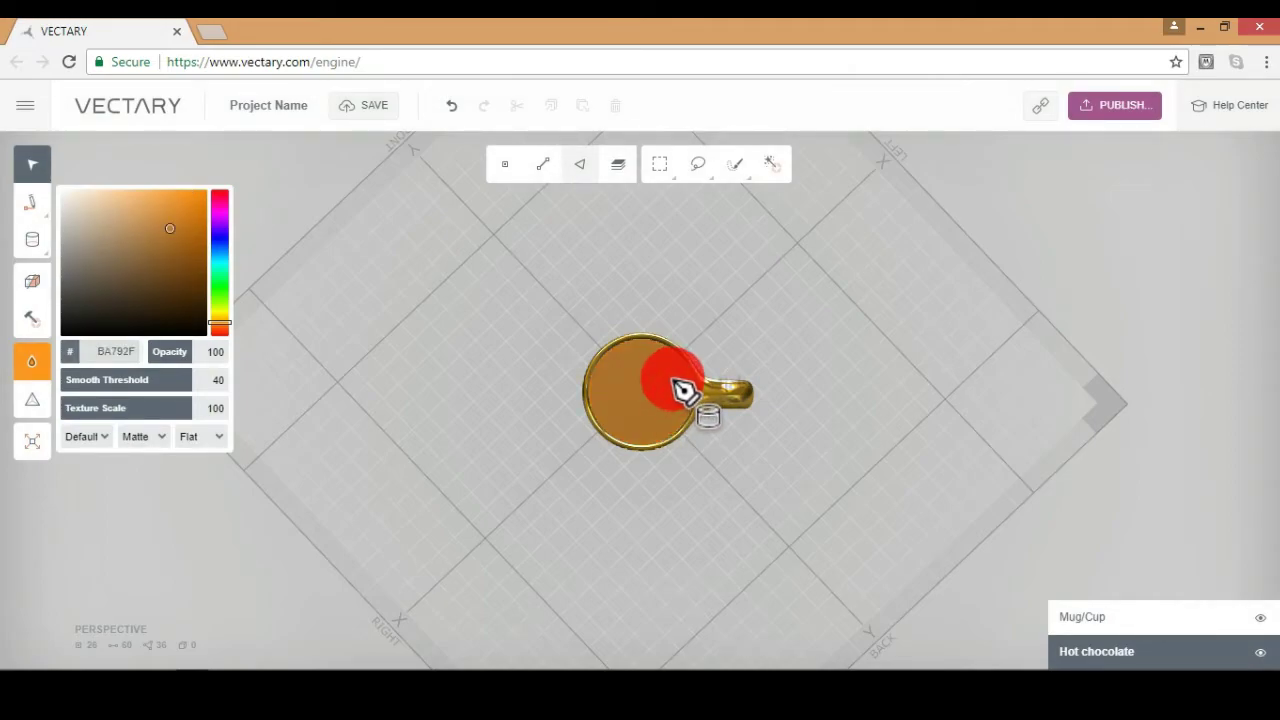
left_click(684, 374)
left_click(683, 372)
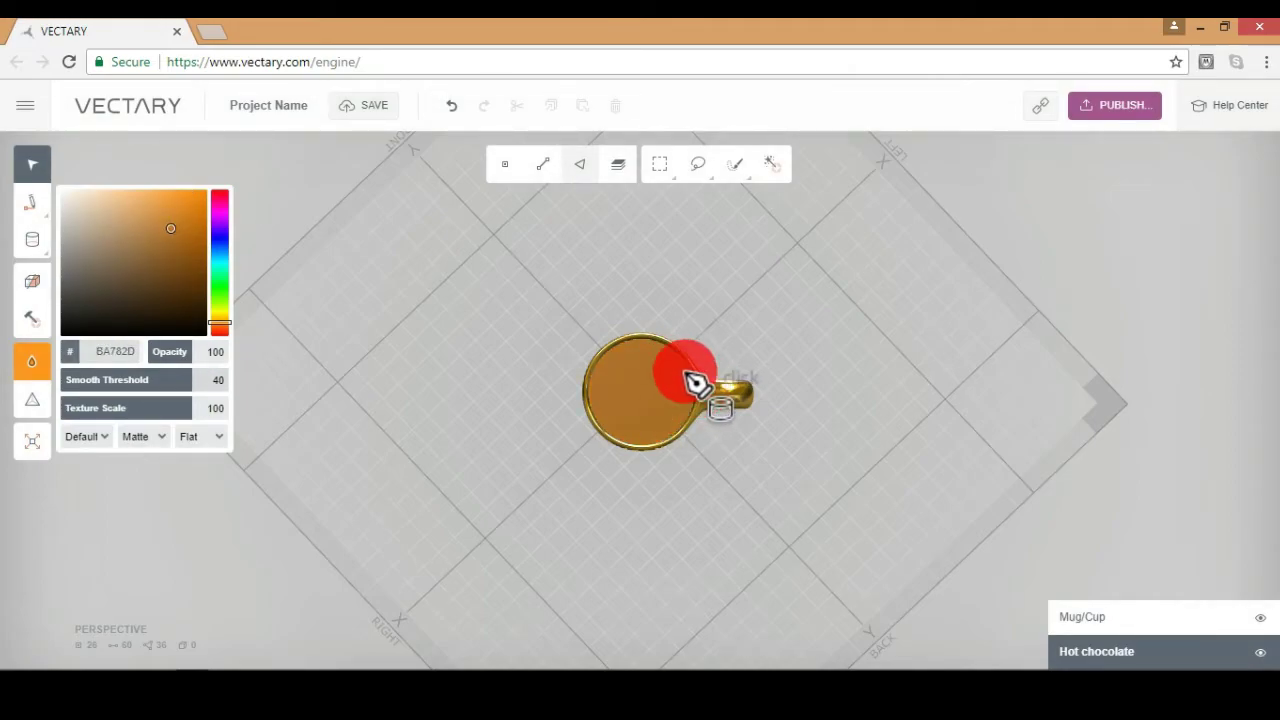
right_click_drag(682, 410, 682, 419)
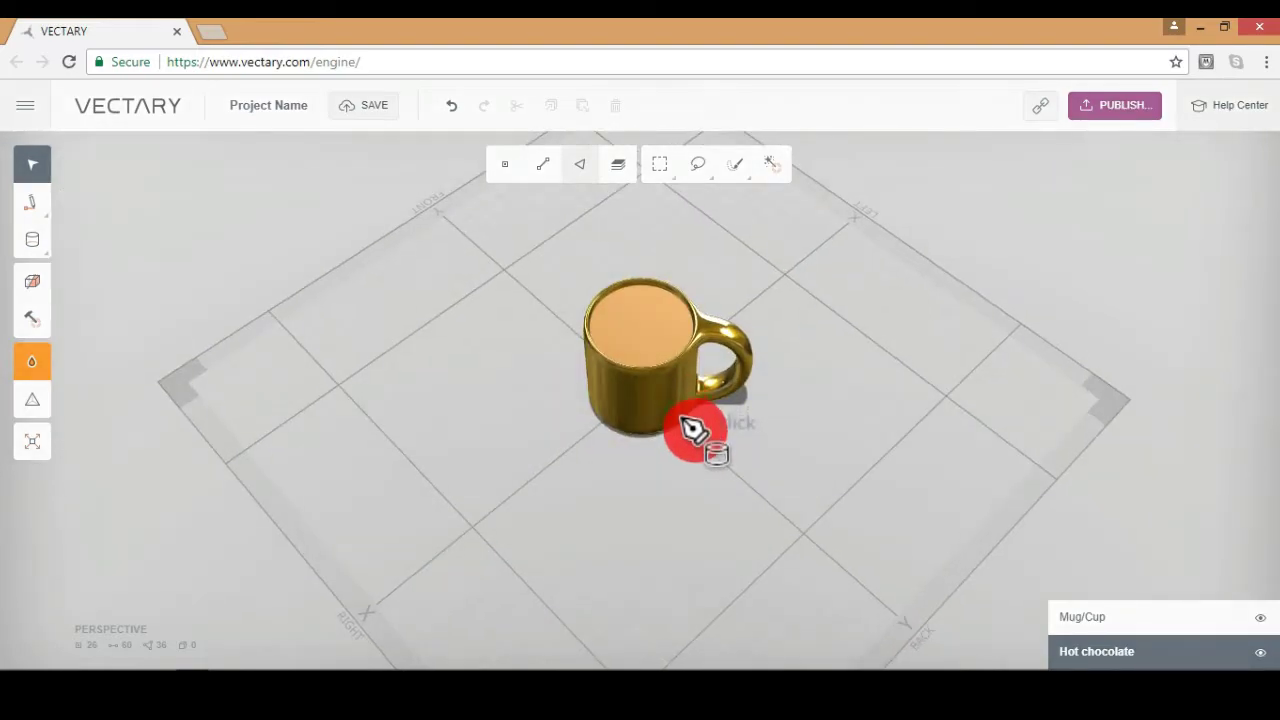
left_click(676, 432)
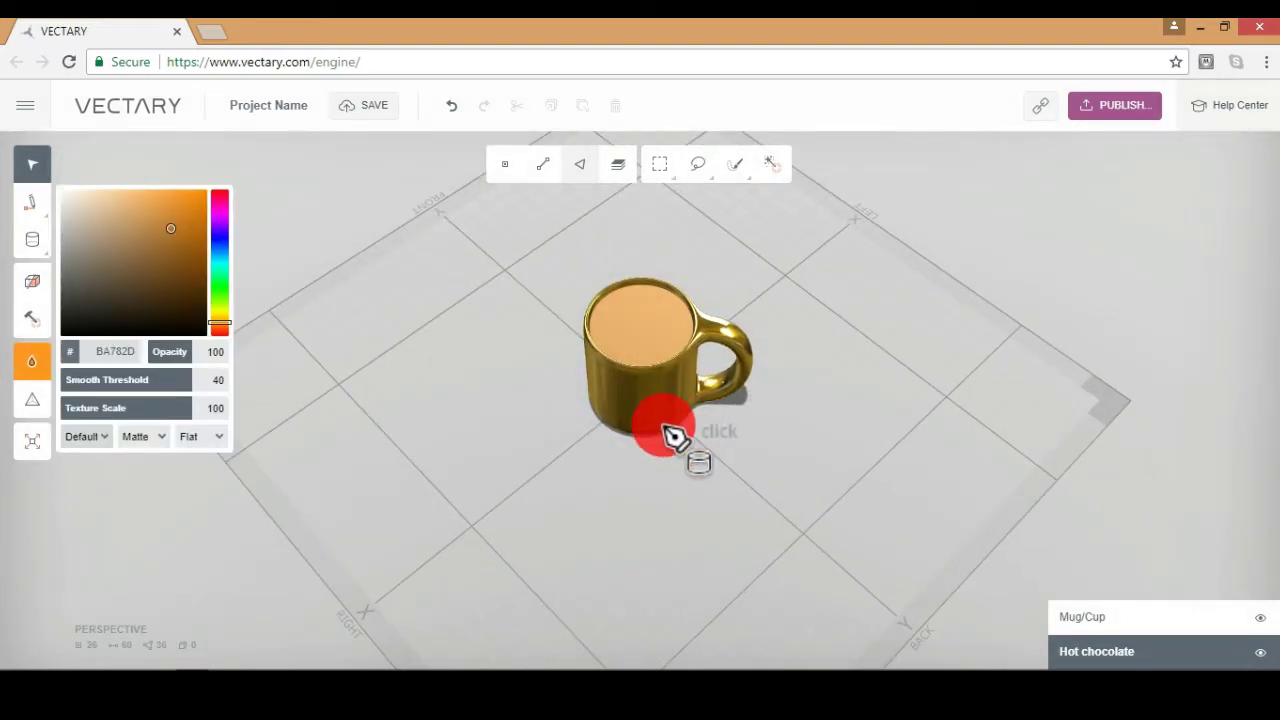
- Change the hot chocolate's surface texture from Flat to Noise, keeping the Default and Matte material options
left_click(87, 437)
left_click(201, 436)
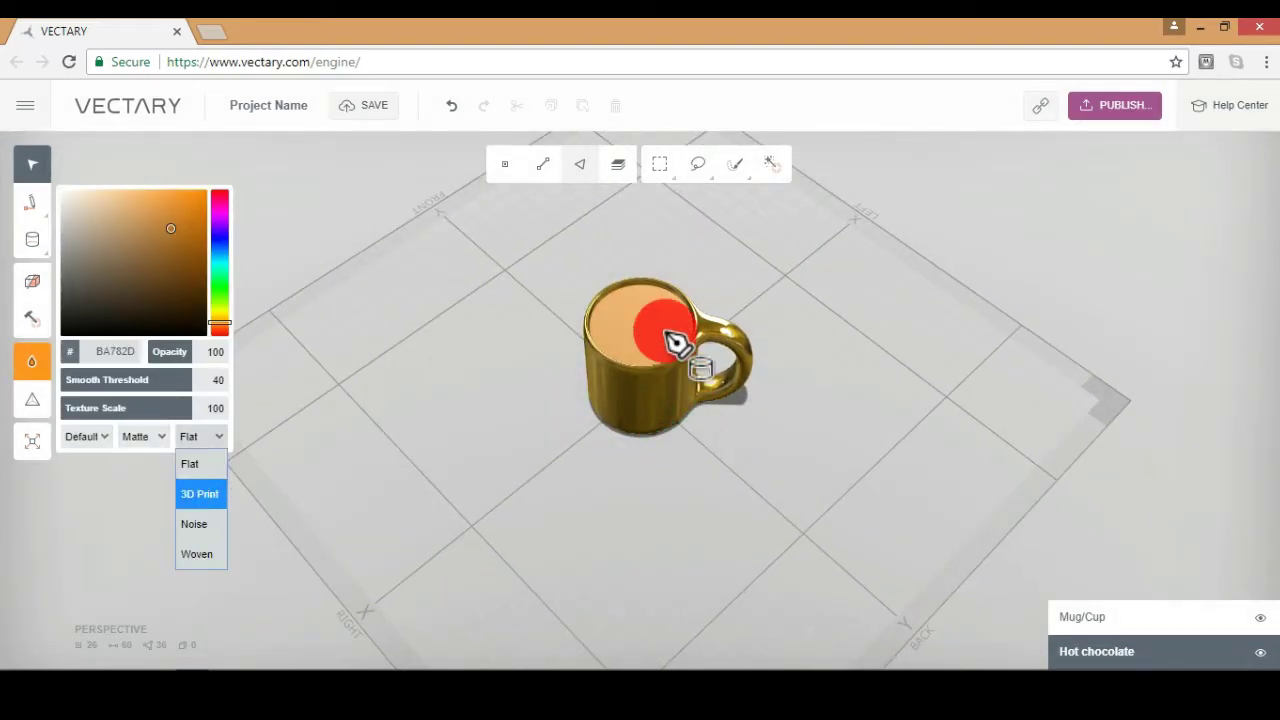
left_click(652, 397)
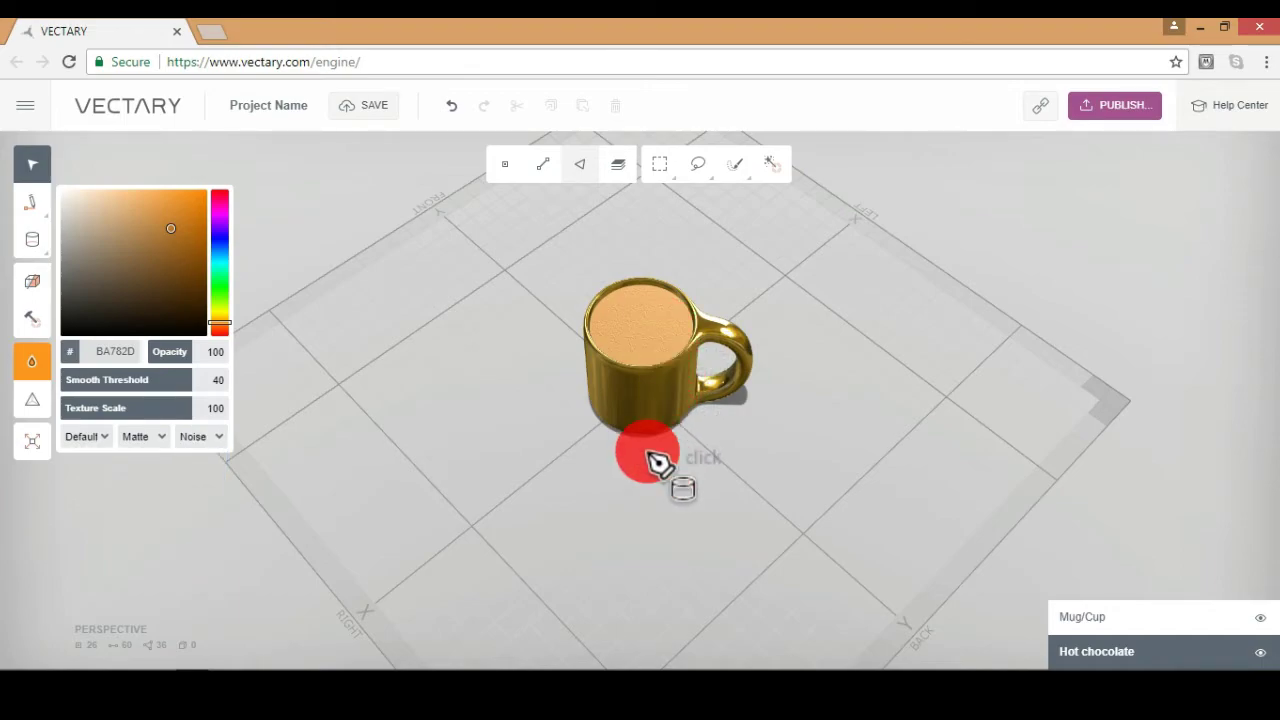
right_click_drag(648, 440, 648, 443)
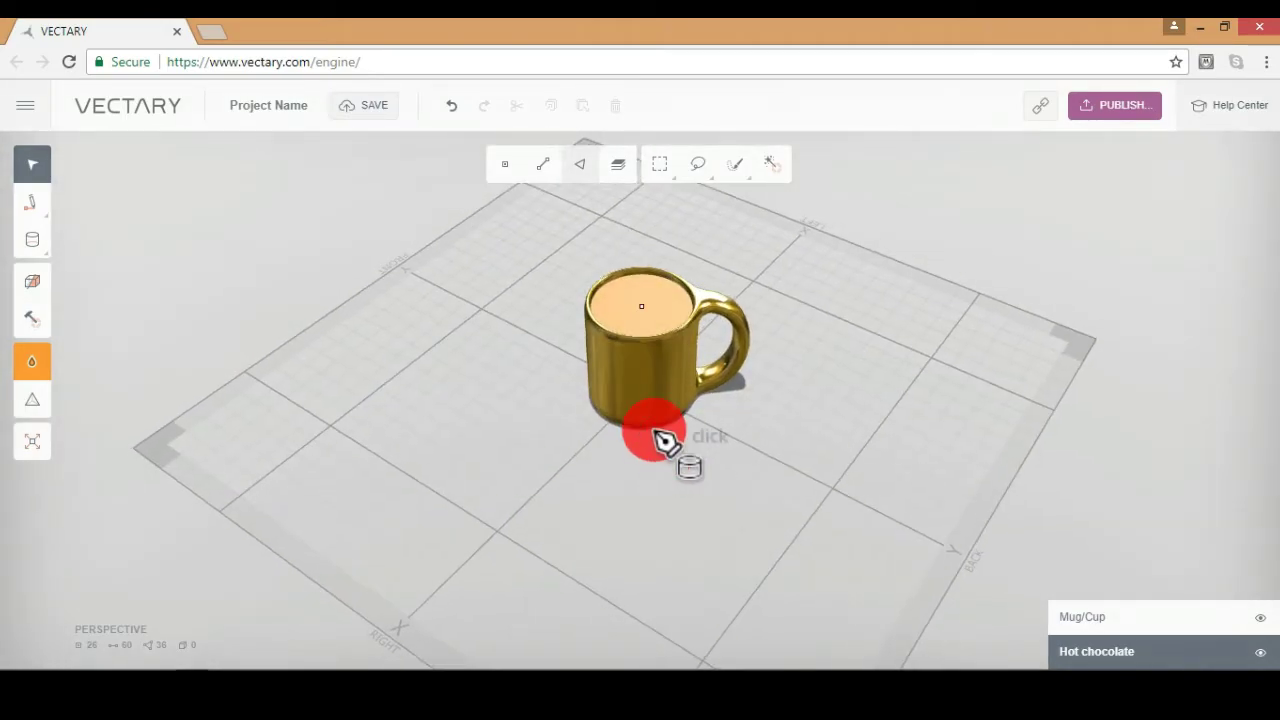
right_click_drag(654, 369, 654, 447)
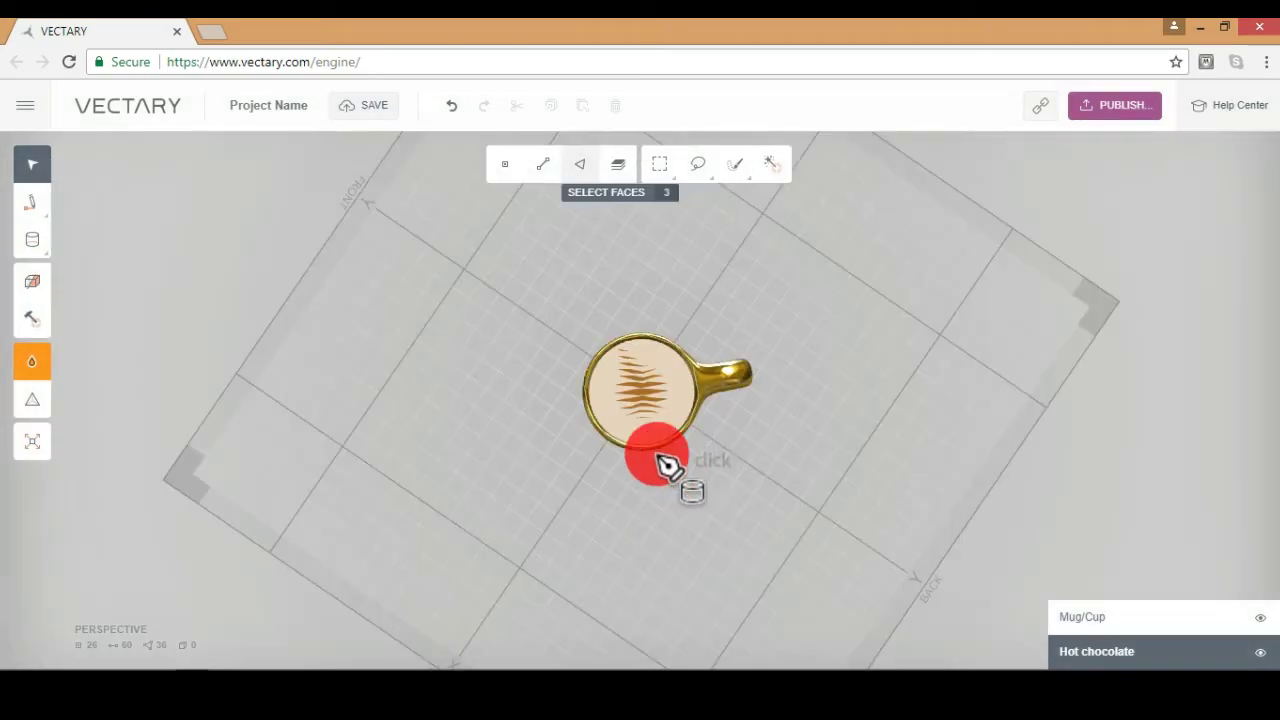
- Select all twelve triangular top faces of the hot chocolate in face selection mode
key("2")
key("3")
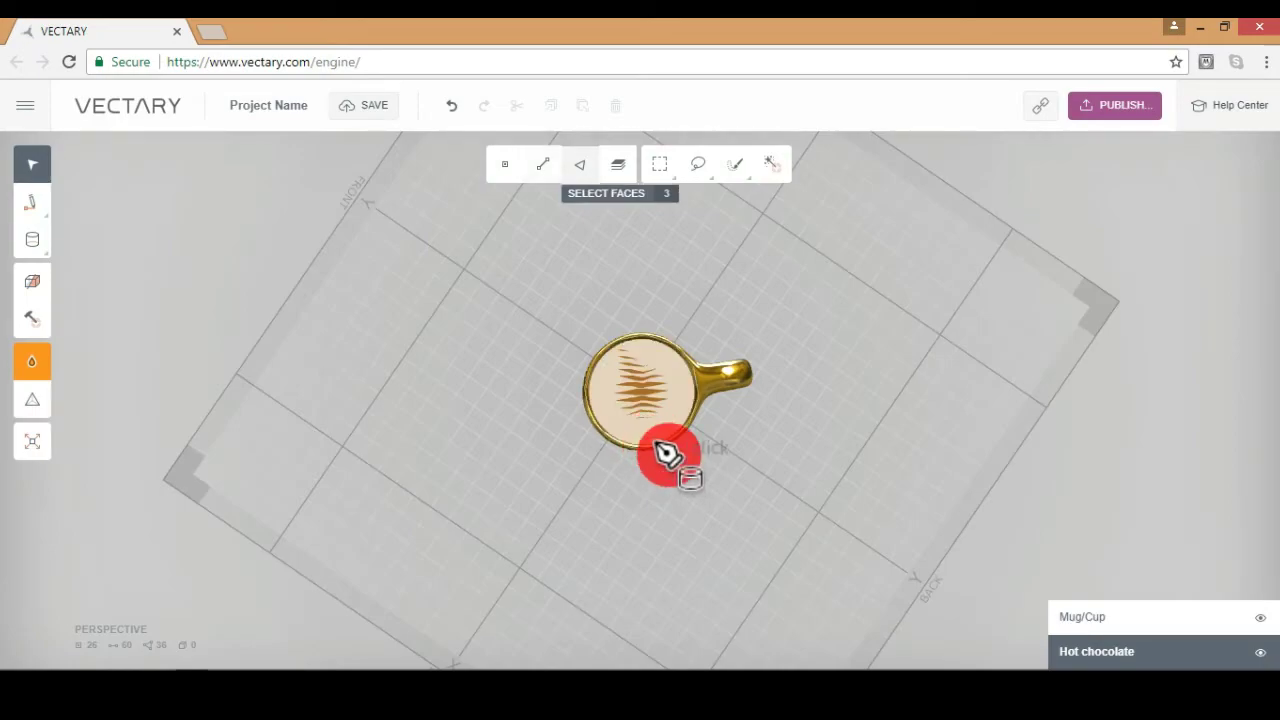
left_click(663, 450)
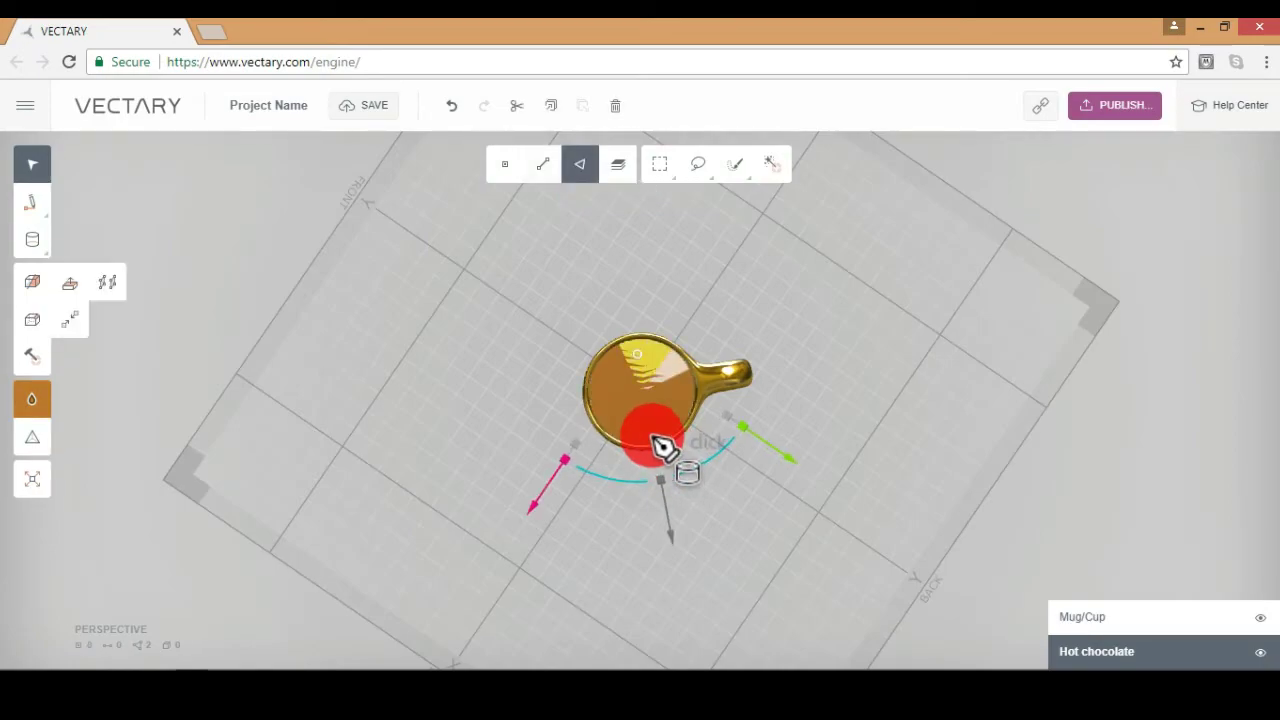
left_click(655, 436, "shift")
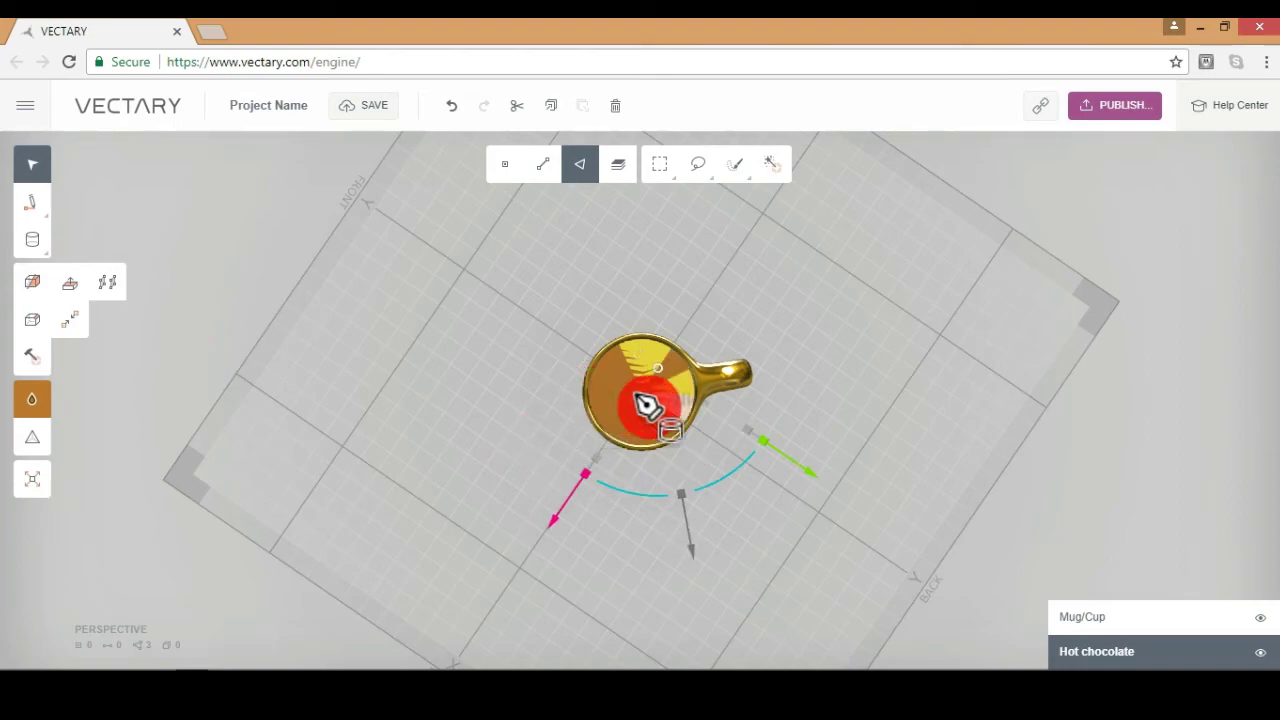
left_click(672, 368, "shift")
left_click(673, 407, "shift")
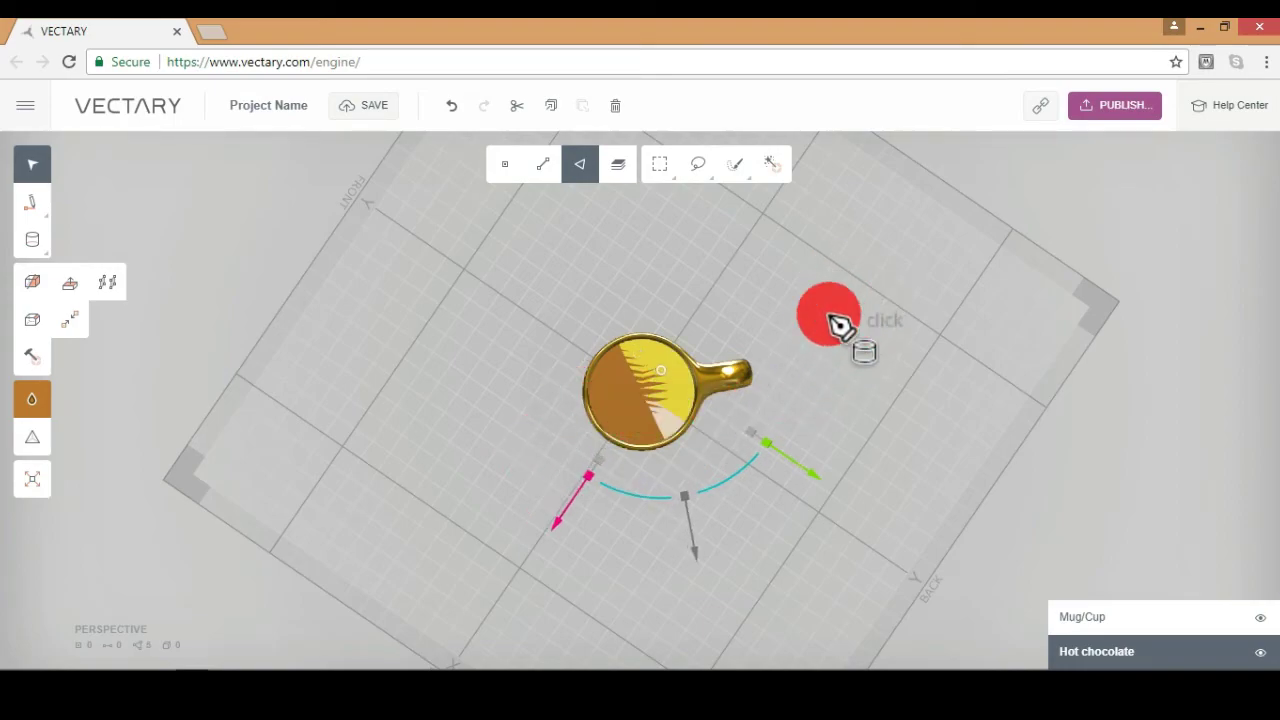
left_click(662, 421, "shift")
left_click(648, 423, "shift")
left_click(631, 422, "shift")
left_click(617, 413, "shift")
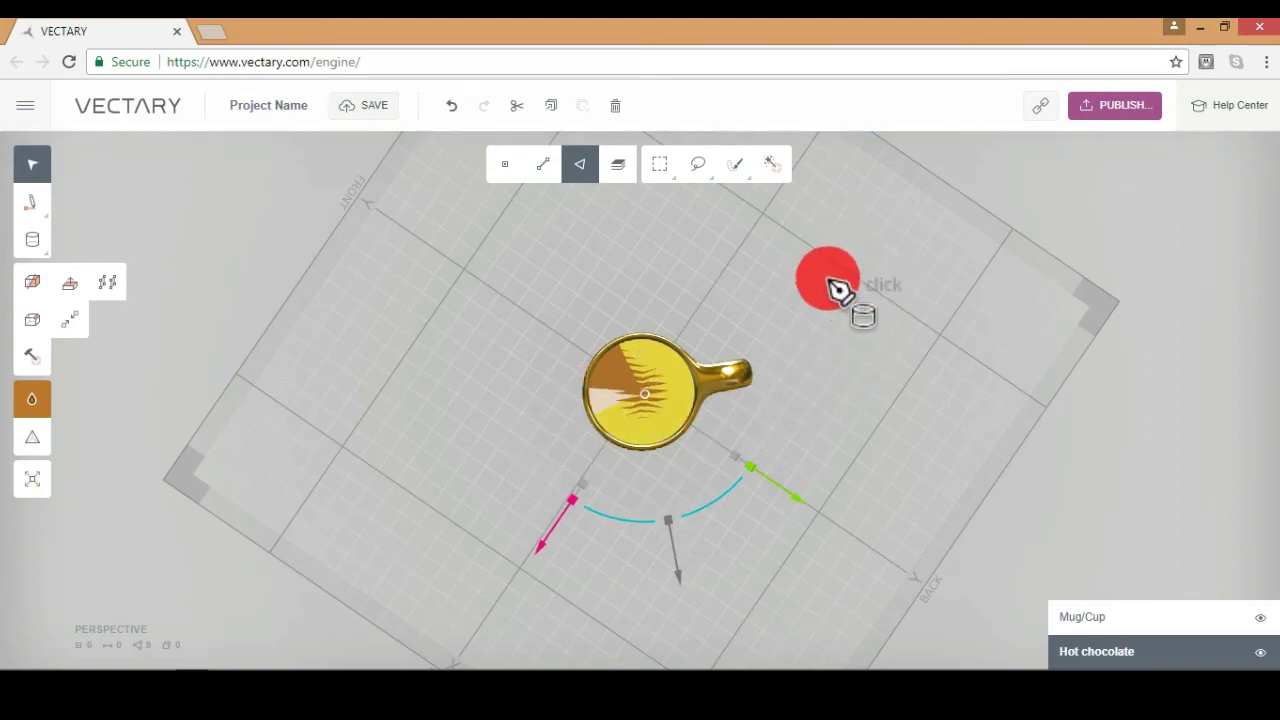
left_click(610, 399, "shift")
left_click(831, 303)
left_click(822, 304)
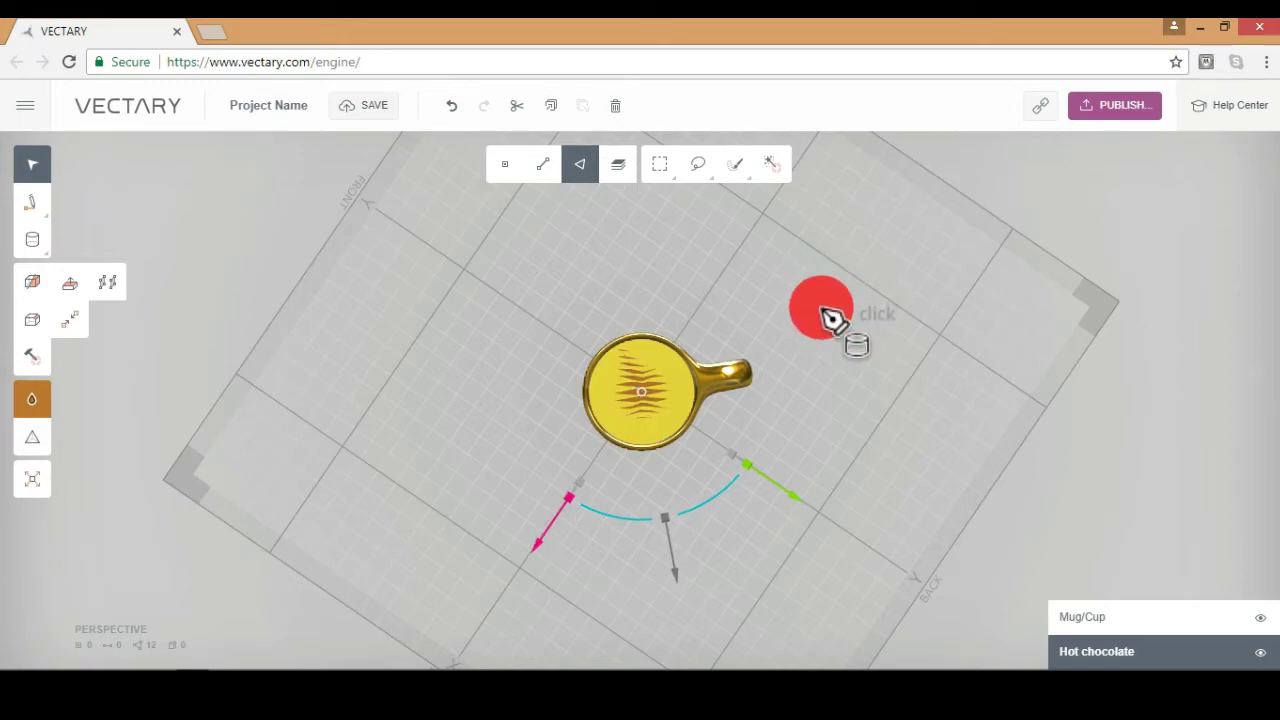
left_click(822, 296)
- Extrude the selected top faces of the hot chocolate by about 4.91
right_click_drag(640, 368, 629, 333)
left_click_drag(660, 340, 714, 351)
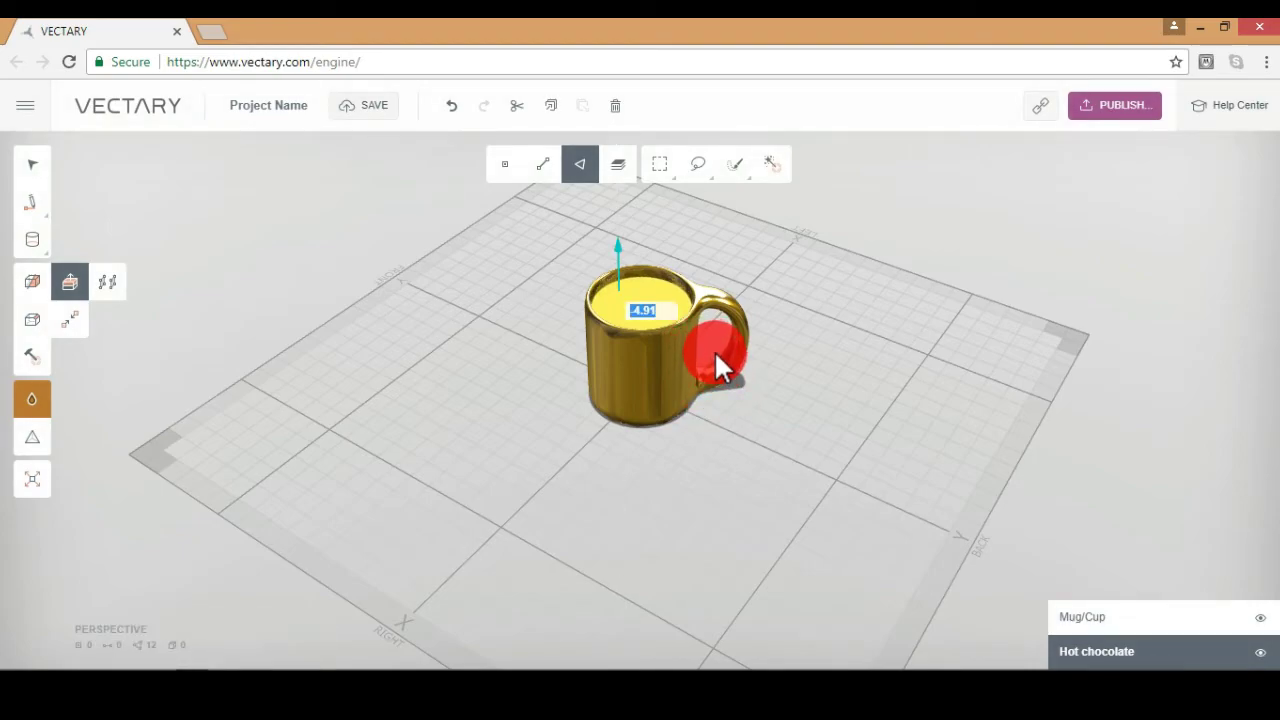
key("Return")
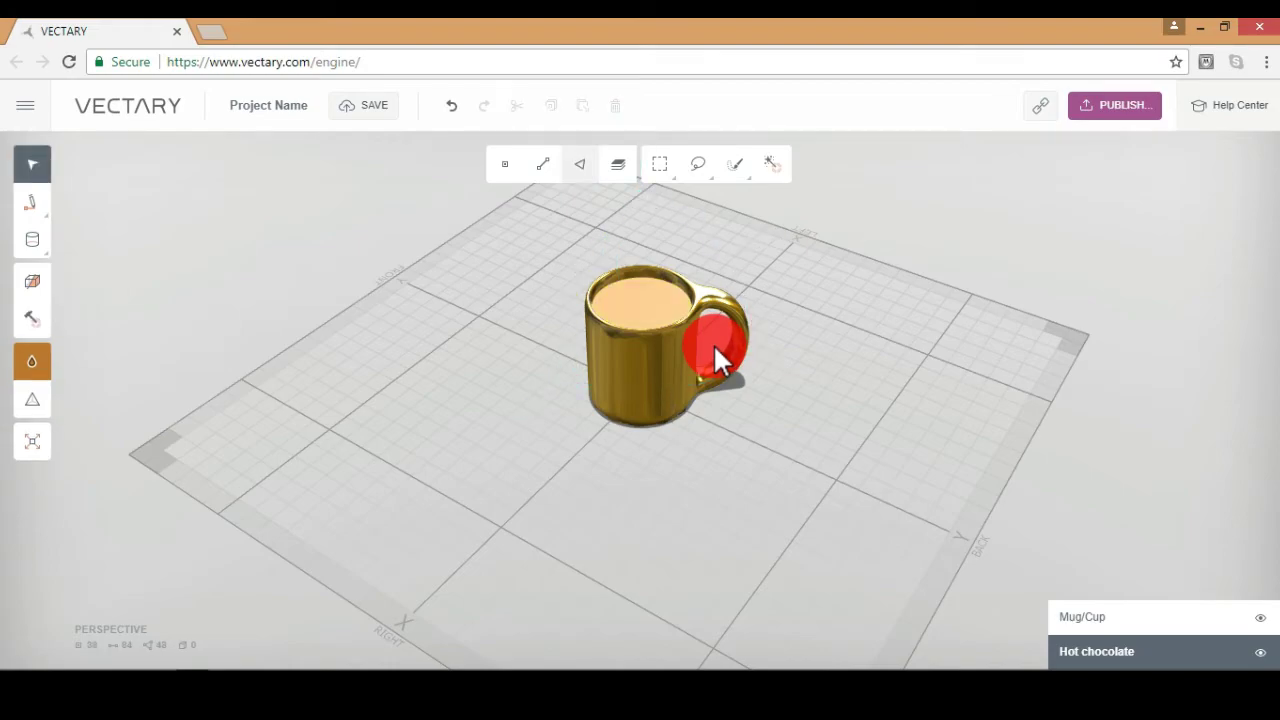
- Create a new layer and name it Marshmallows
right_click_drag(714, 346, 627, 464)
key("shift+n")
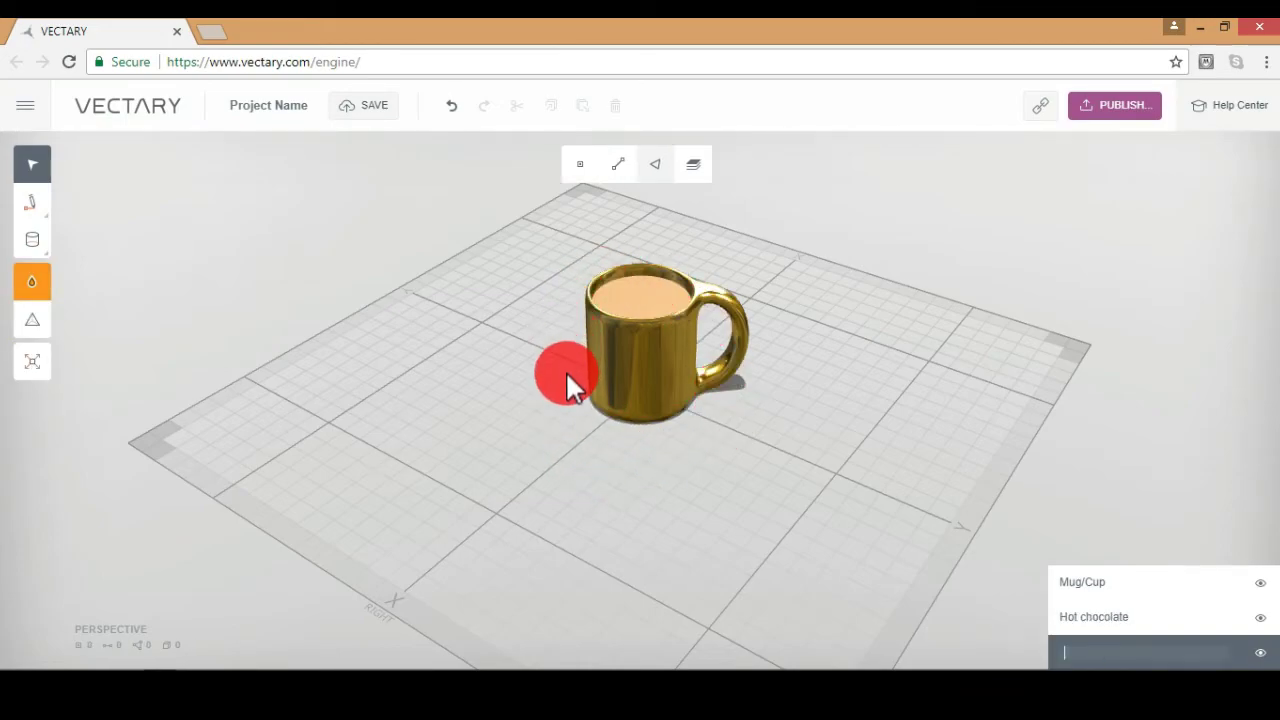
type("Mar")
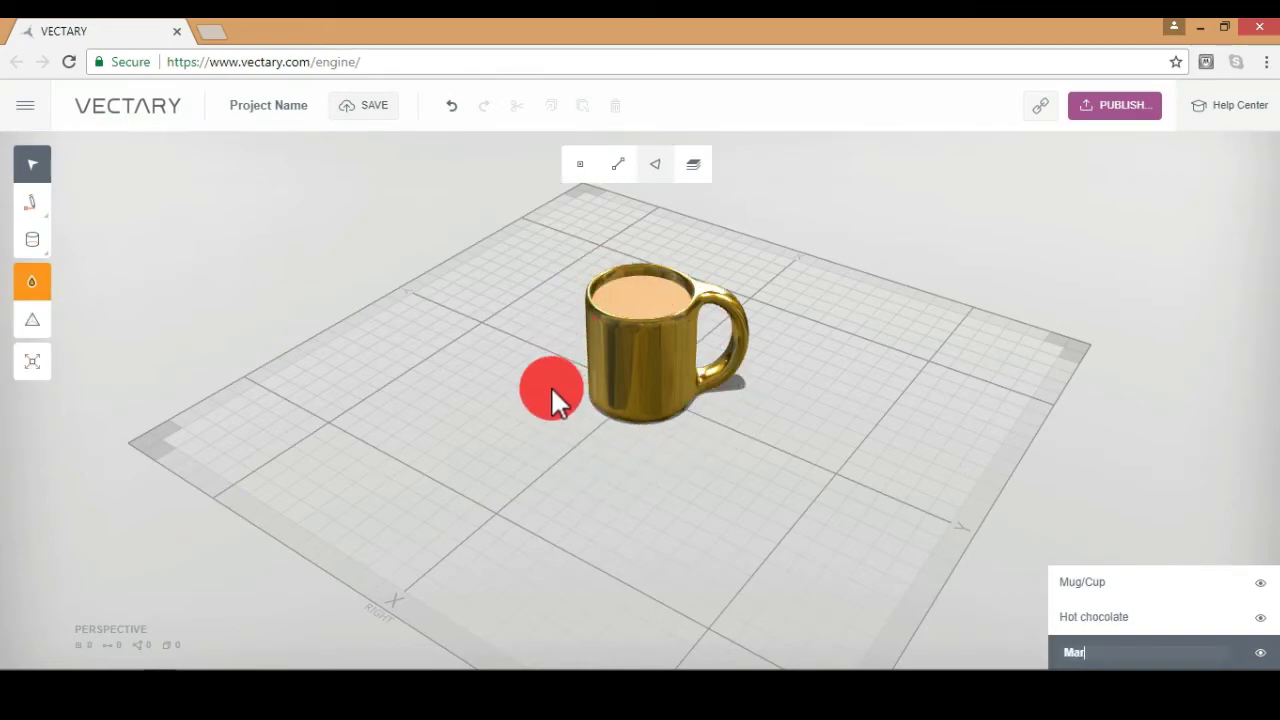
type("shmal")
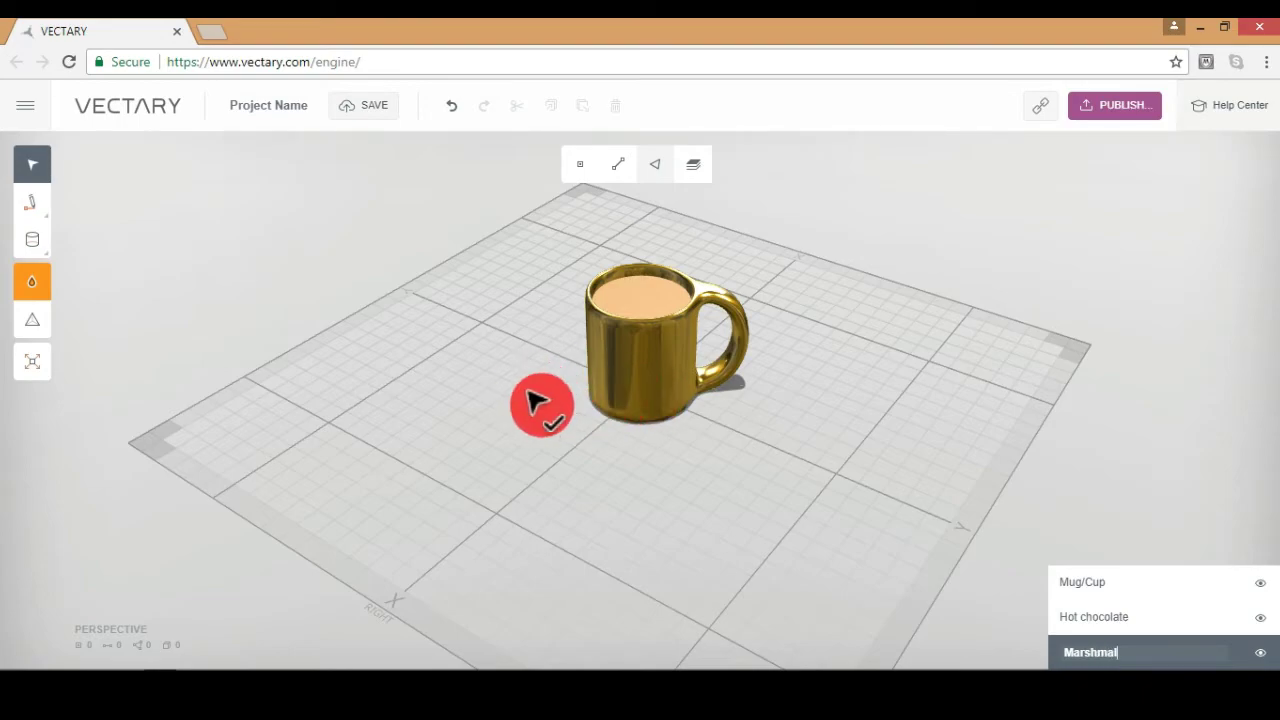
type("lows")
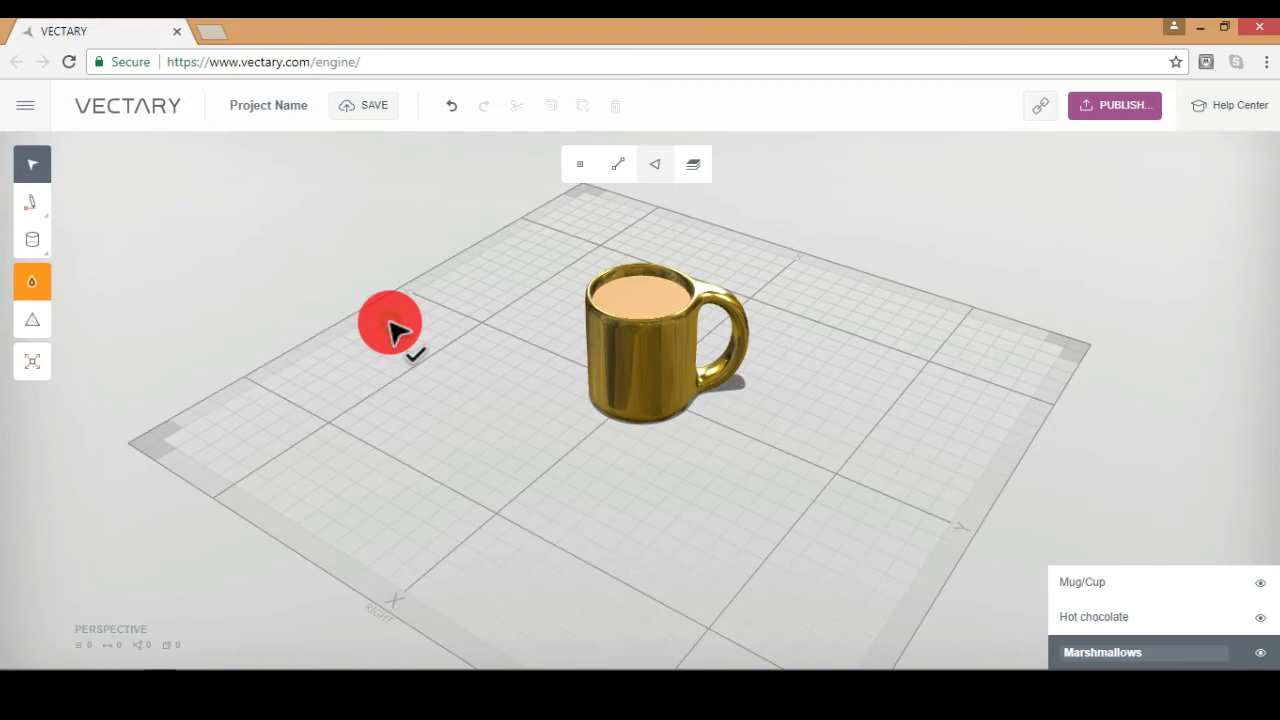
key("Return")
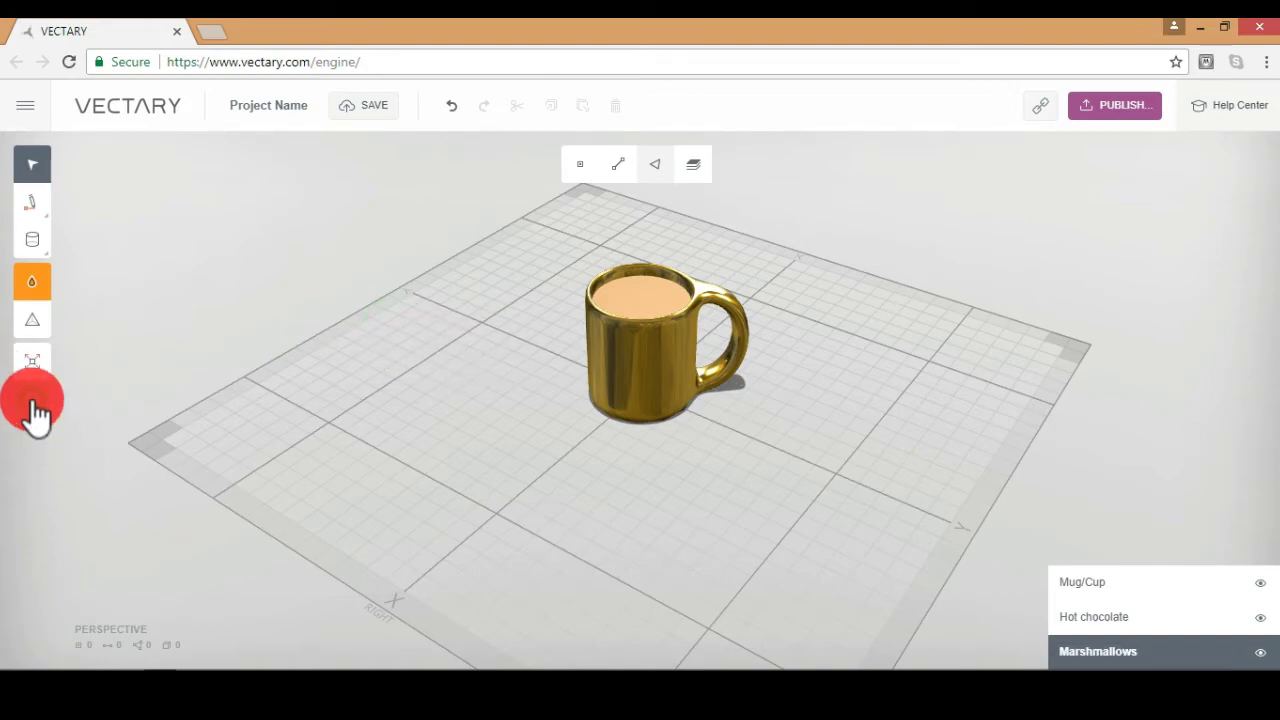
- Draw a small cylinder as a marshmallow on the hot chocolate's surface, near the mug's far rim
key("7")
key("shift+d")
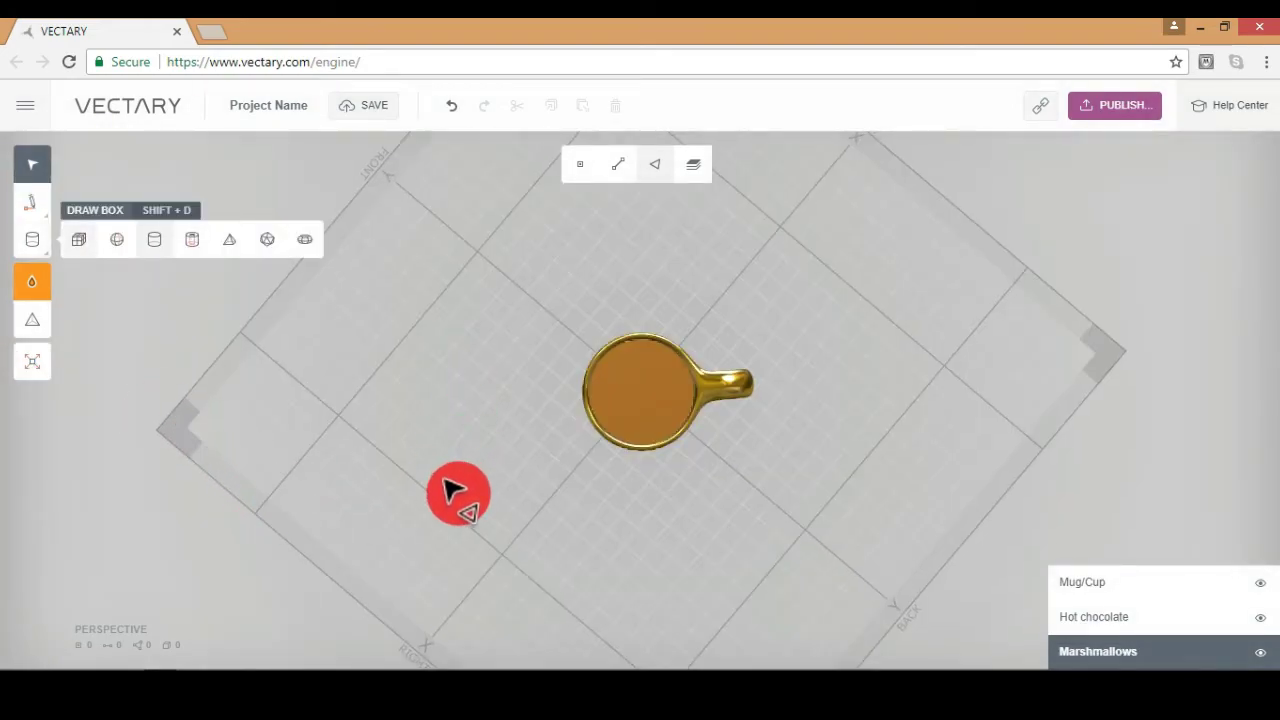
key("shift+c")
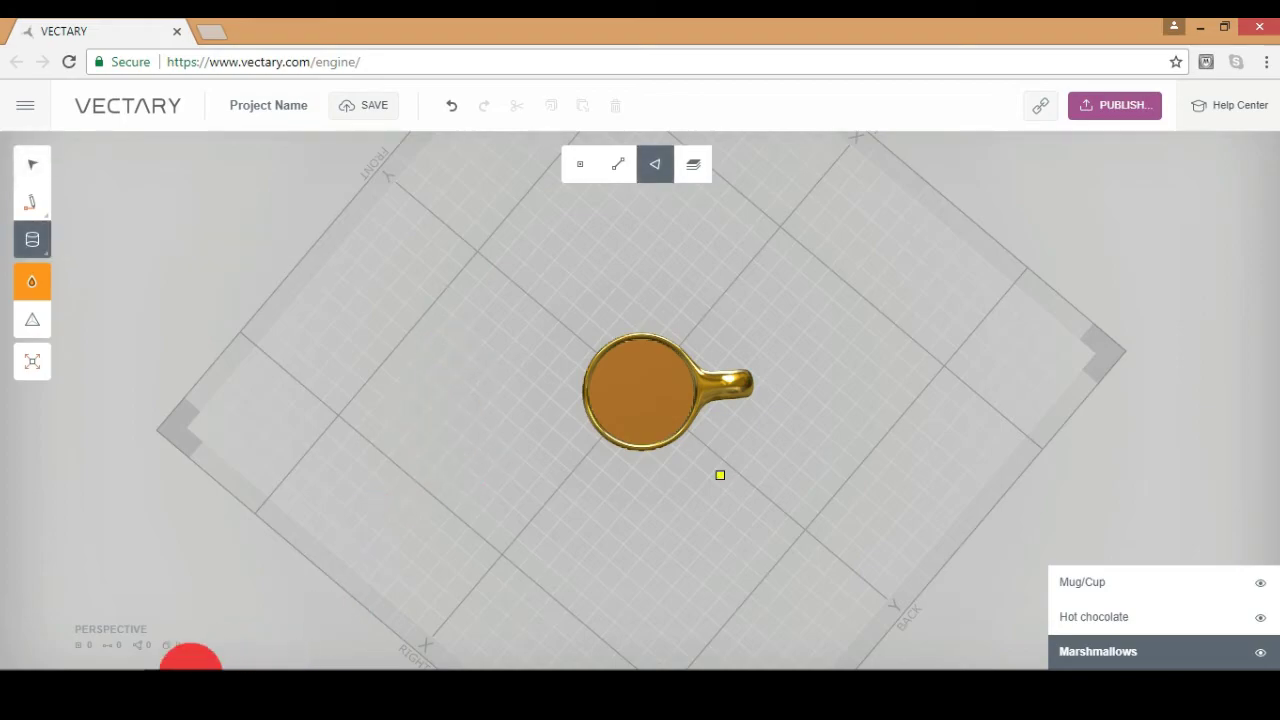
scroll(638, 359, "up", 6)
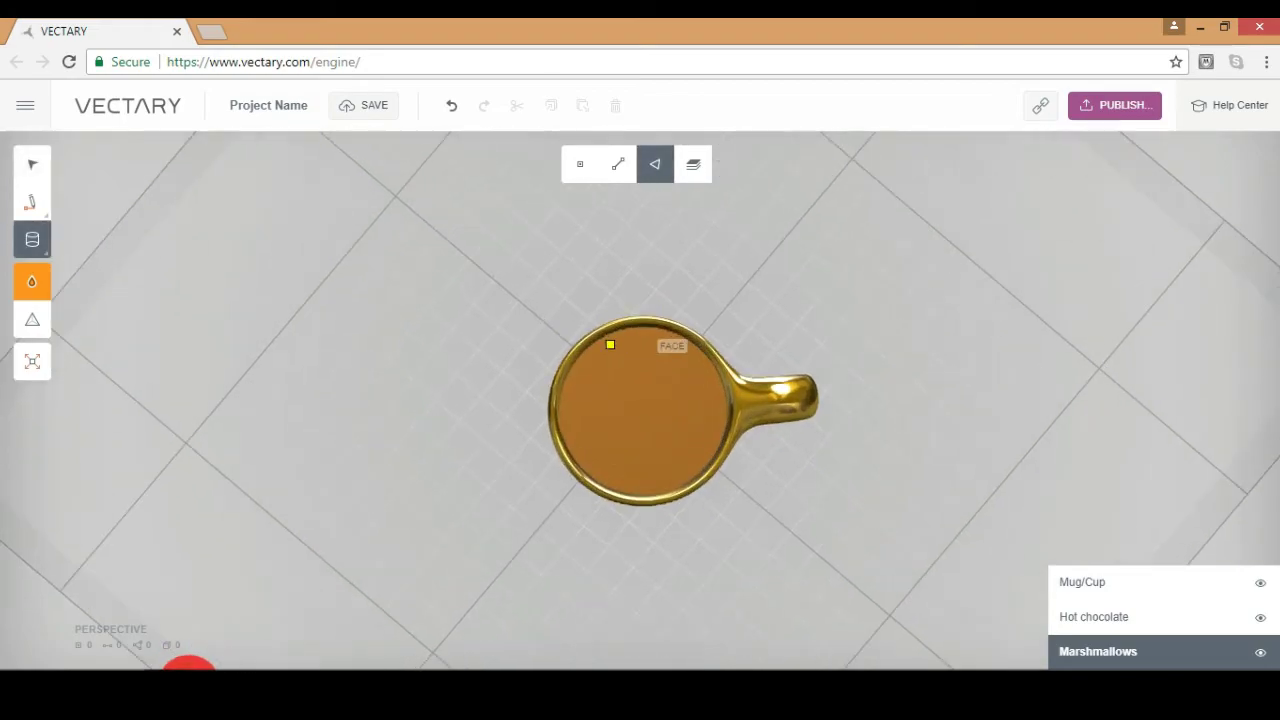
left_click(366, 346)
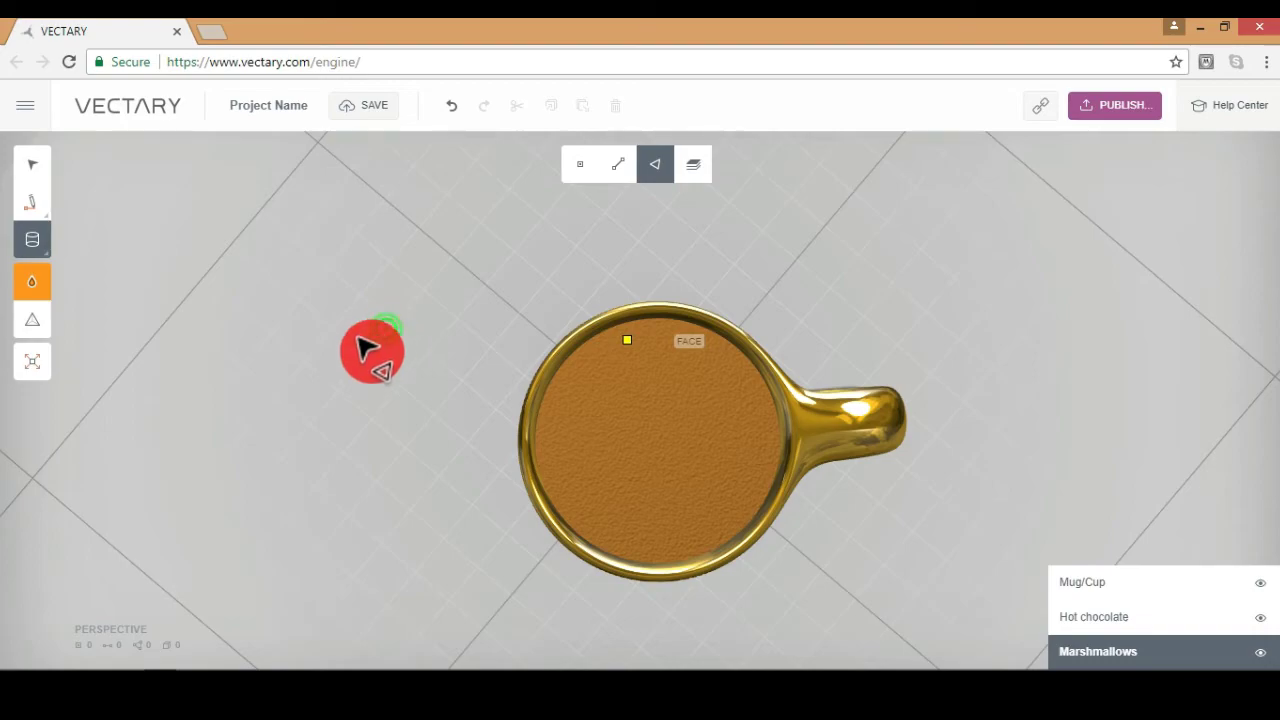
left_click(22, 368)
left_click(283, 366)
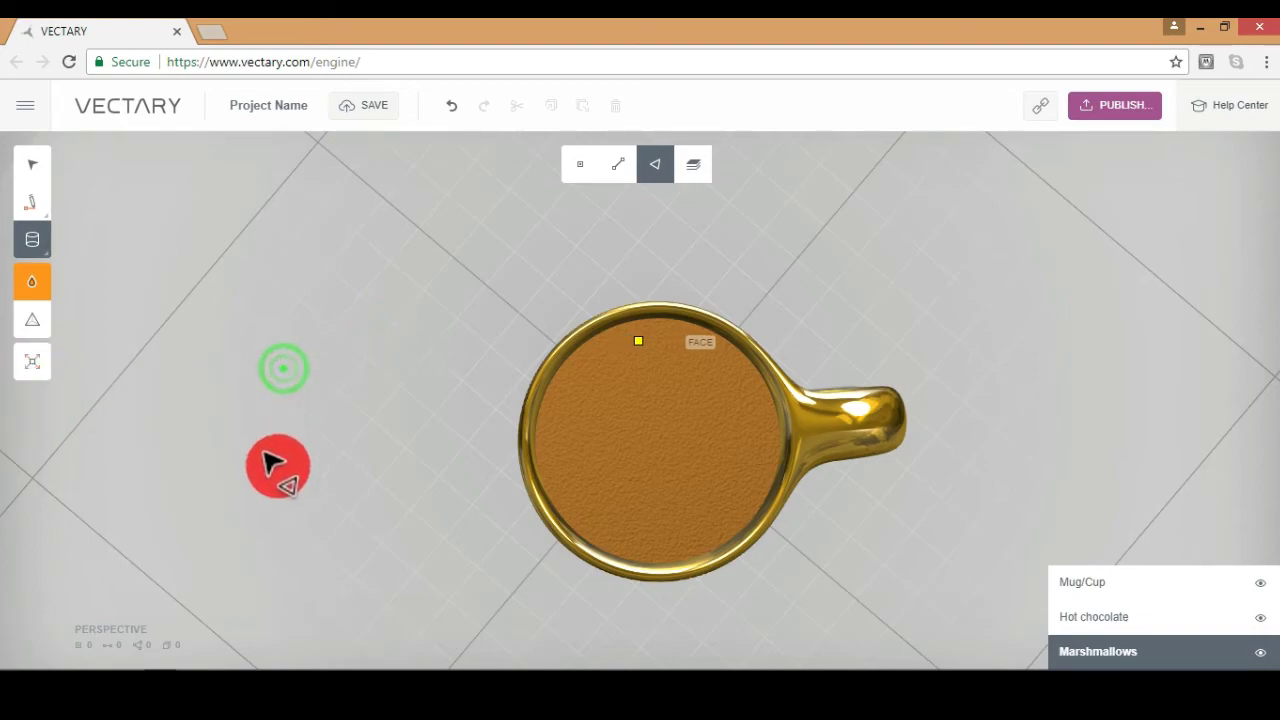
left_click(638, 355)
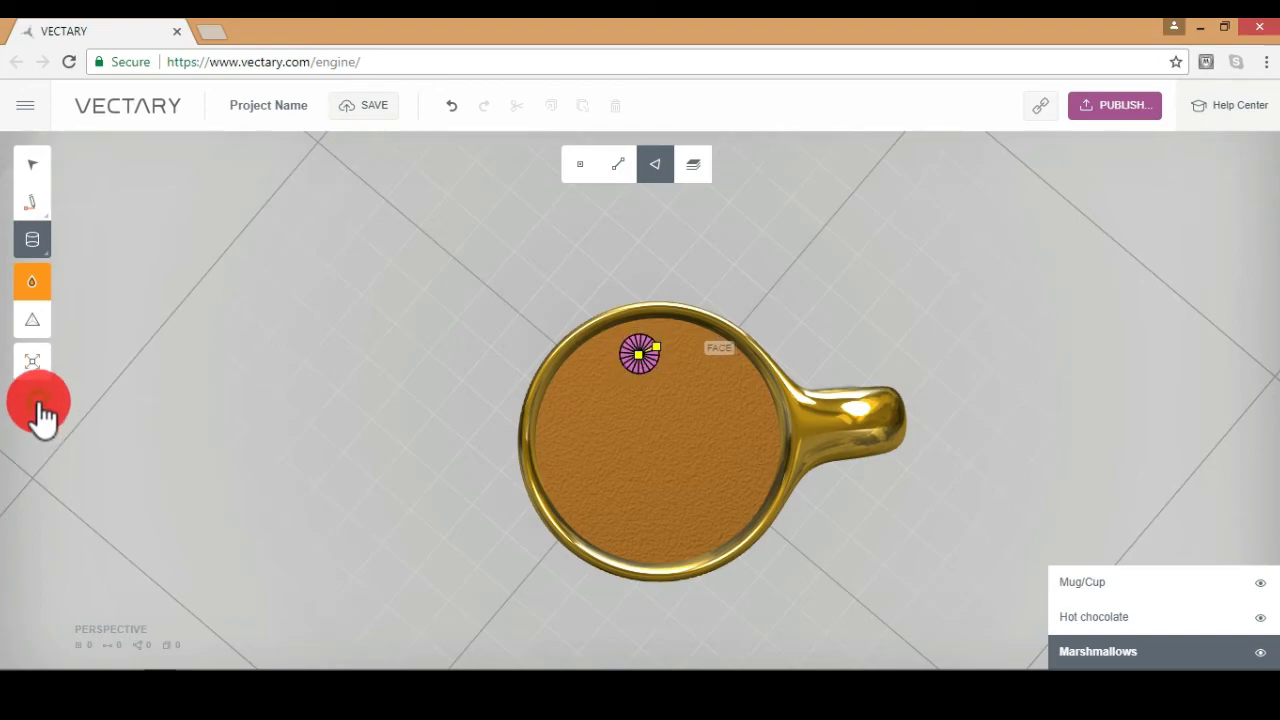
left_click(370, 377)
mouse_move(390, 395)
left_mouse_down()
mouse_move(500, 274)
mouse_move(525, 500)
mouse_move(454, 427)
left_mouse_up()
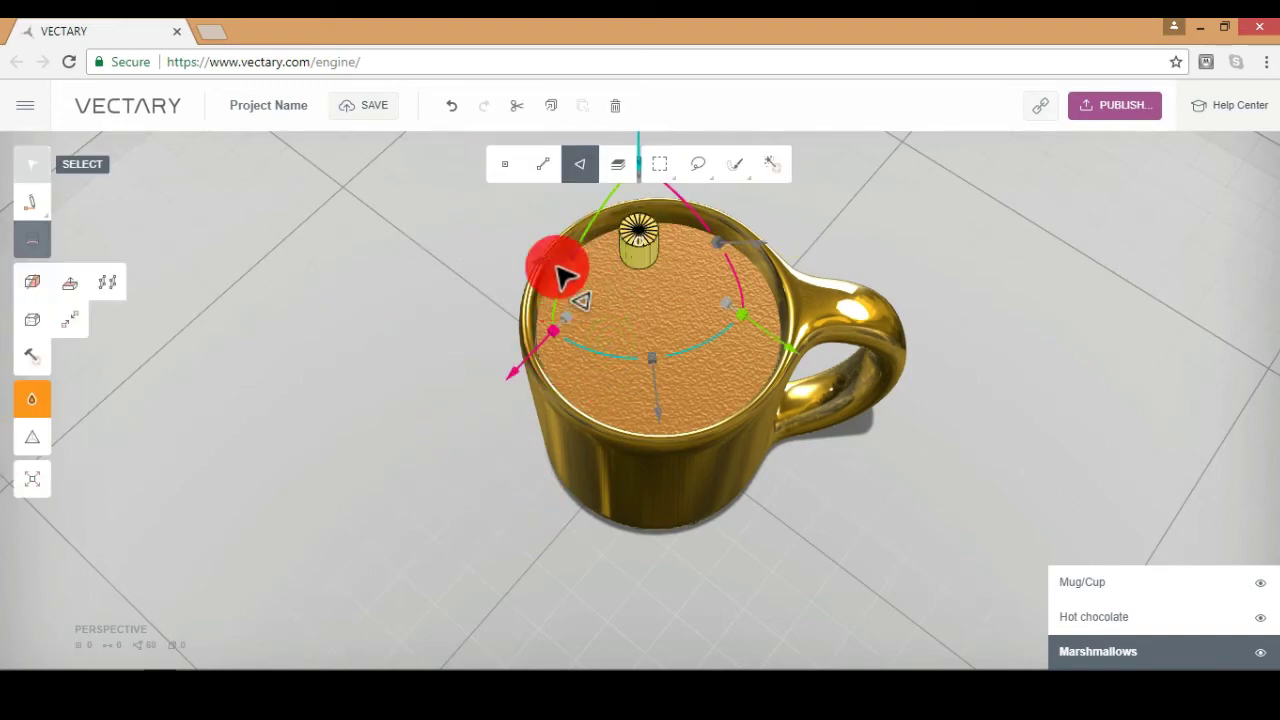
left_click(678, 220)
- Select and copy the whole marshmallow, paste it, and place the copy nearer the side opposite the handle at 9.41,-16.53,98.52
right_click_drag(716, 206, 774, 286)
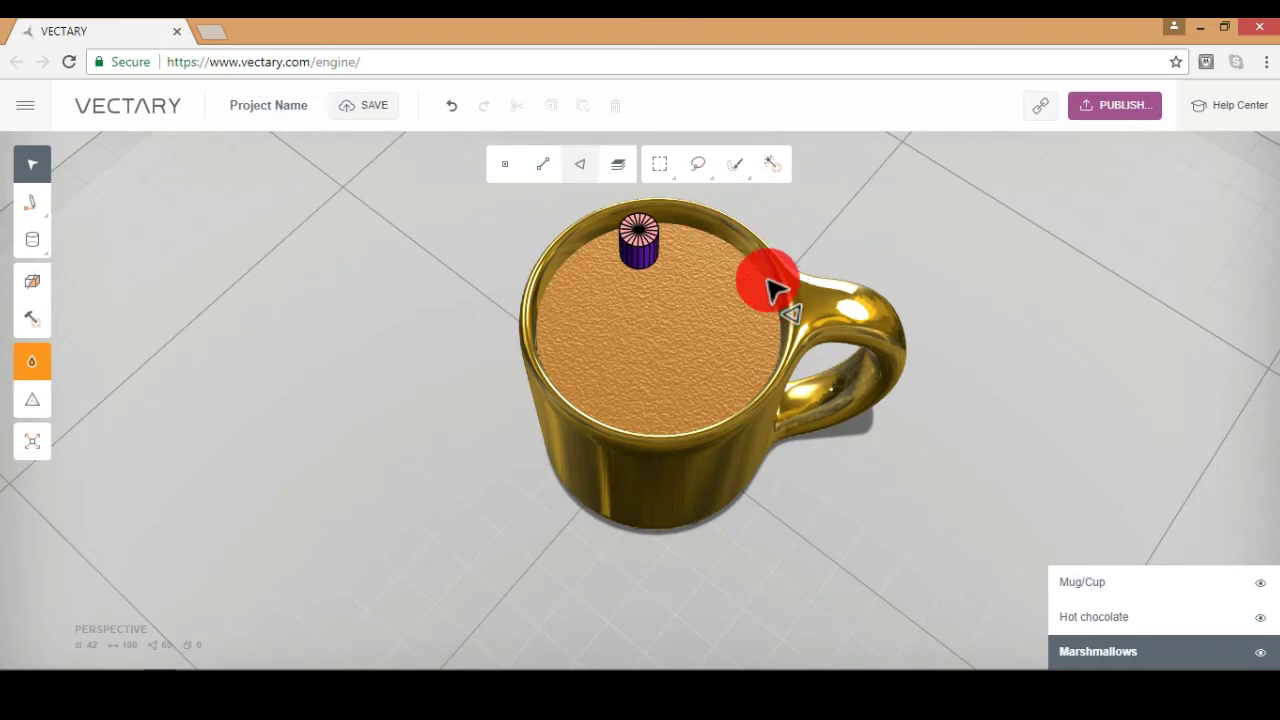
left_click(767, 168)
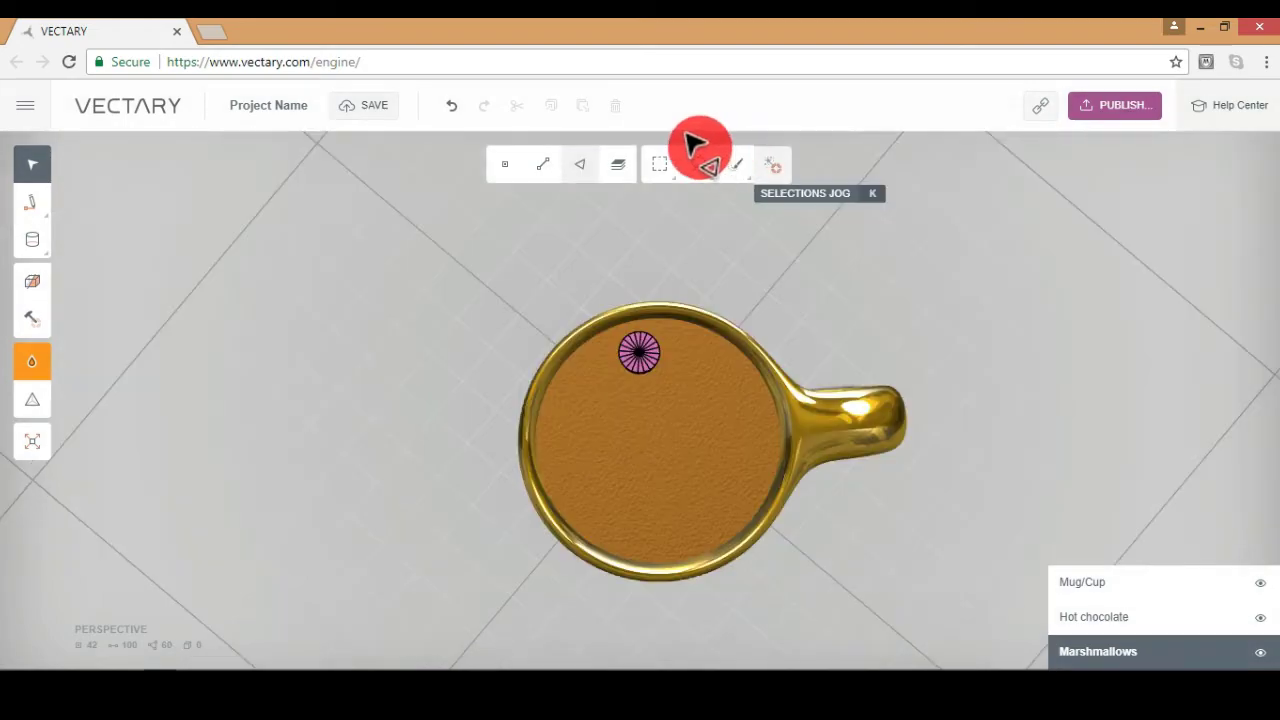
left_click(487, 280)
key("ctrl+c")
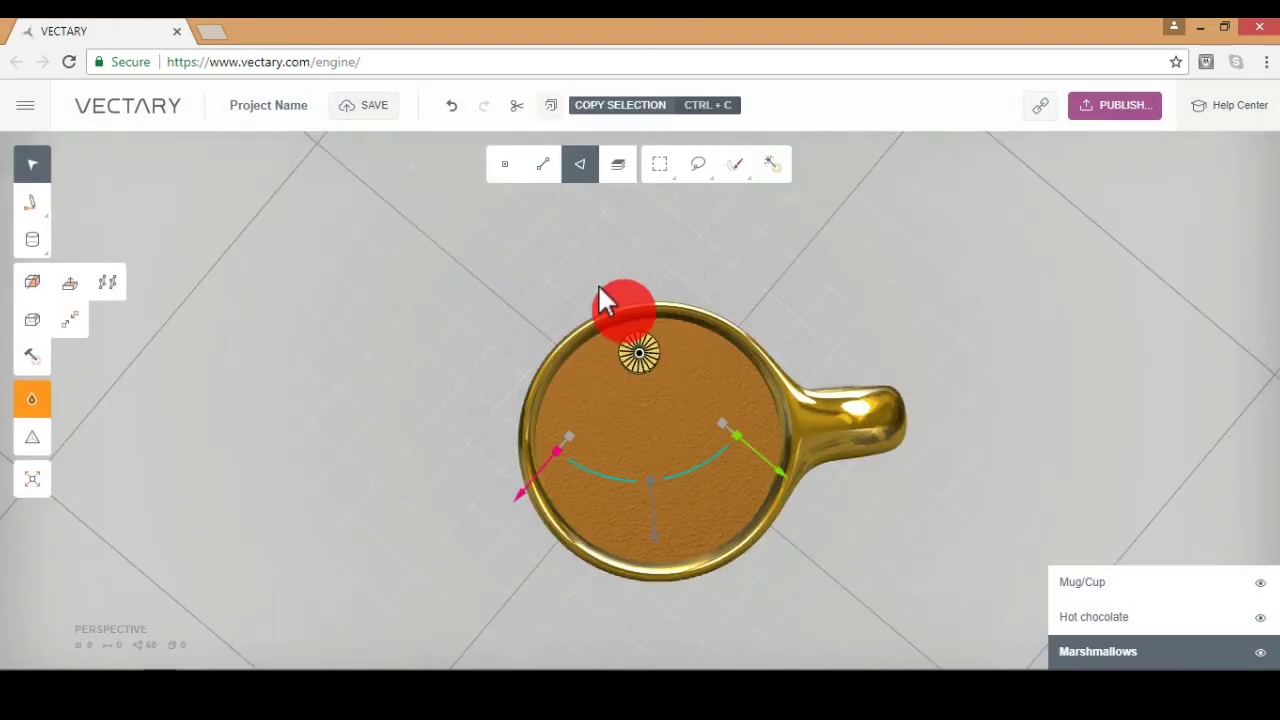
key("ctrl+v")
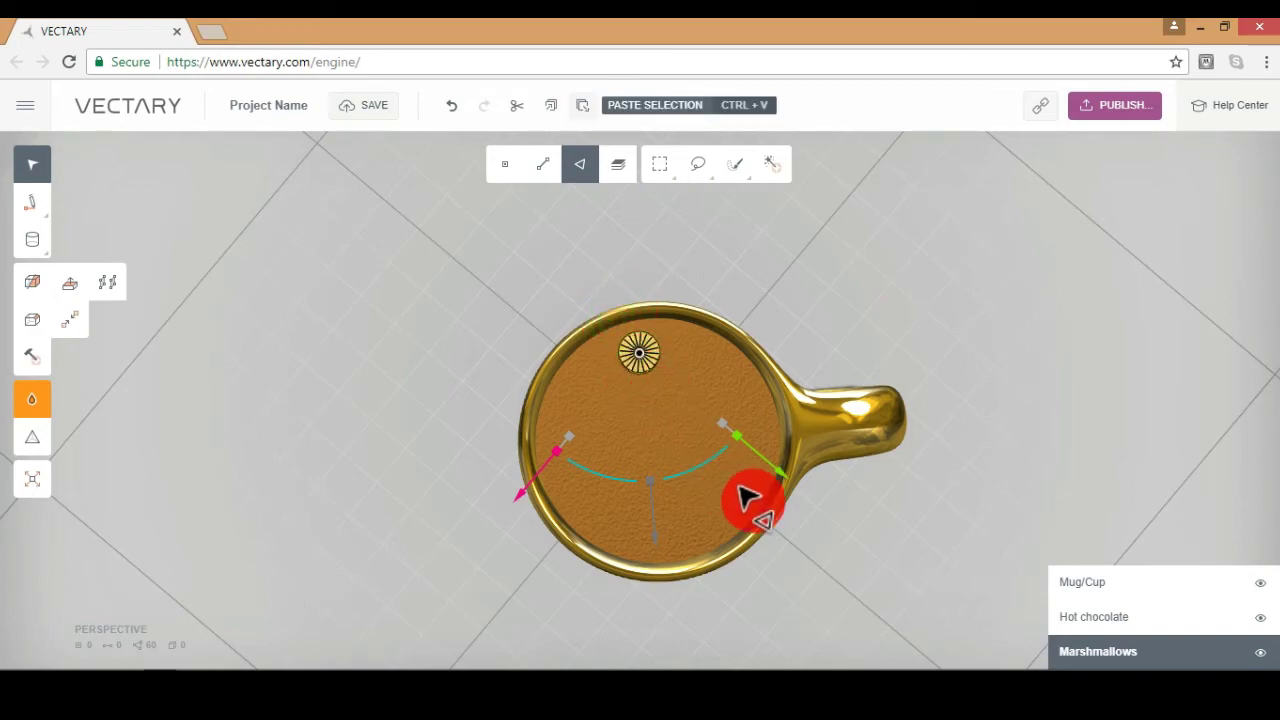
mouse_move(815, 415)
left_mouse_down()
mouse_move(869, 374)
mouse_move(830, 525)
left_mouse_up()
key("ctrl+v")
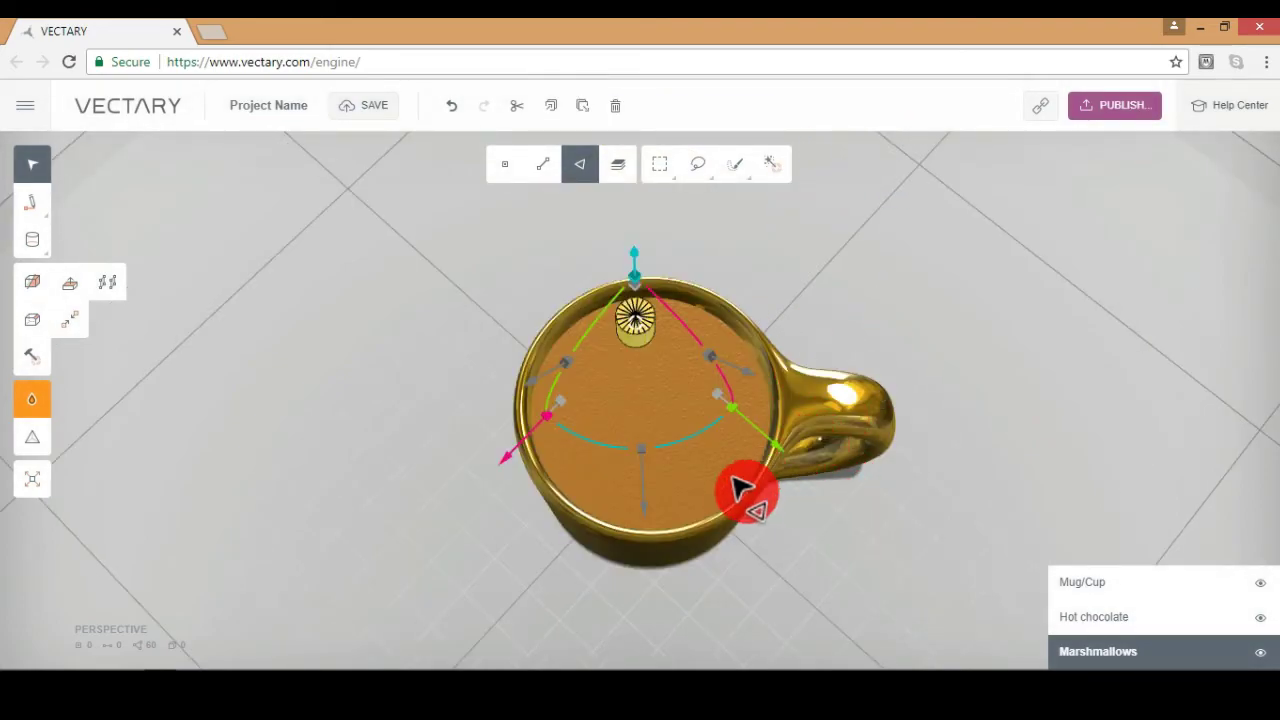
left_click_drag(735, 515, 42, 424)
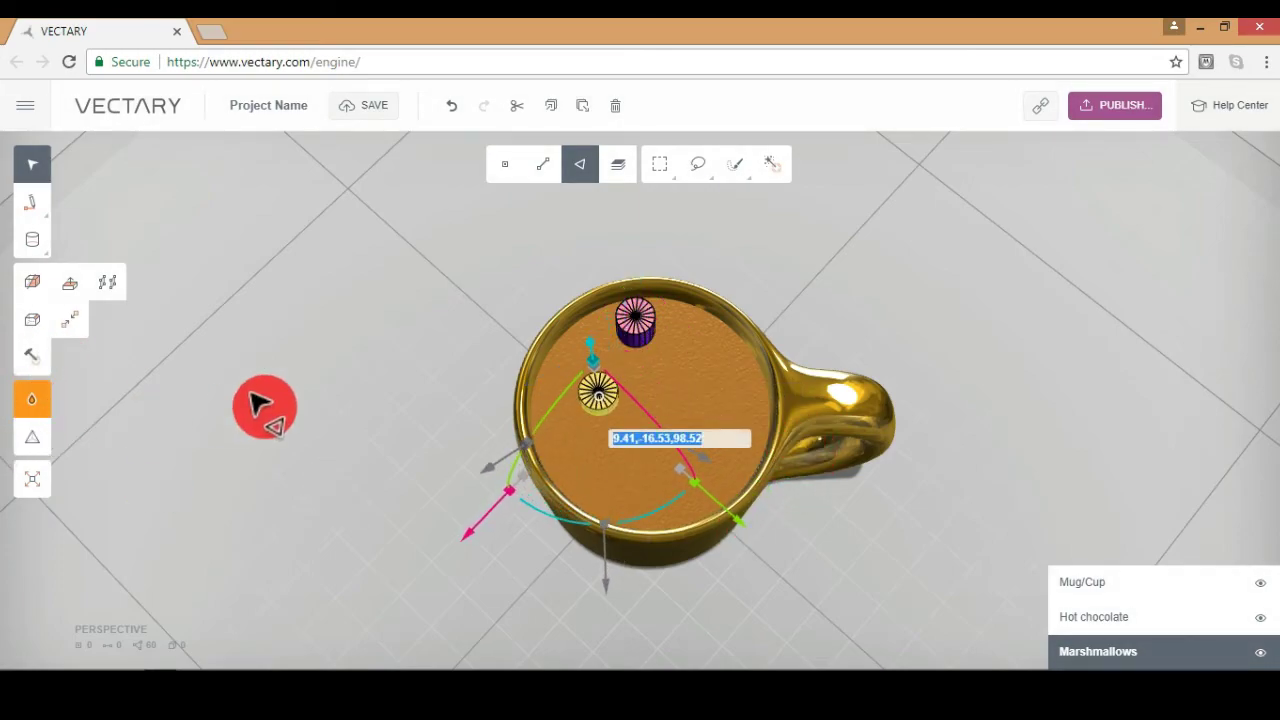
- Paste another marshmallow and place it on the near half of the hot chocolate at 4.84,17.84,98.52
key("ctrl+v")
key("Return")
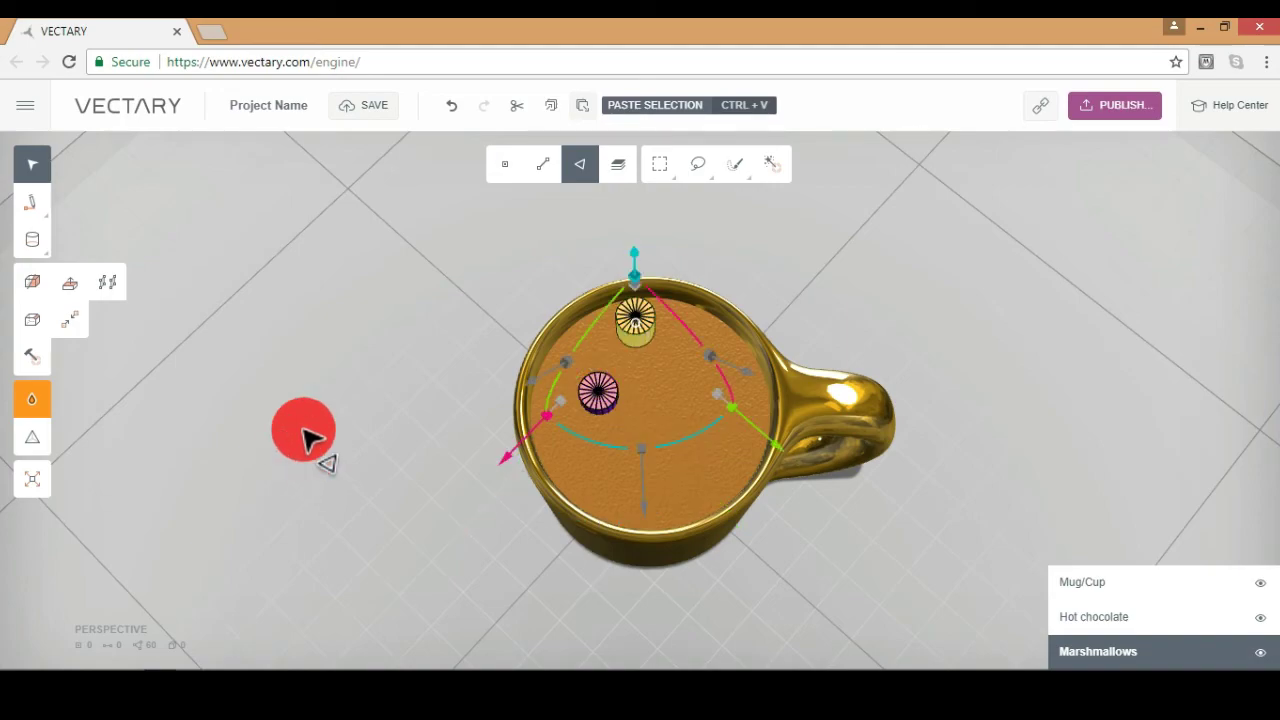
left_click(775, 165)
left_click_drag(642, 305, 745, 470)
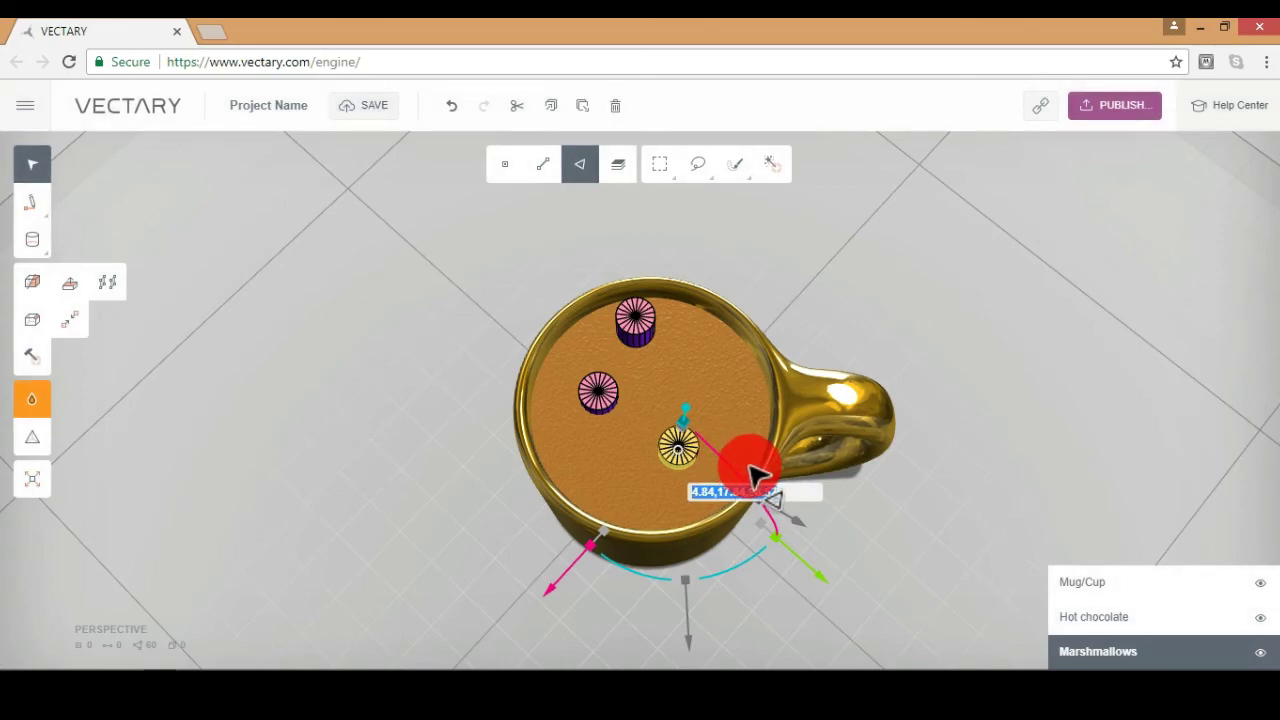
right_click_drag(750, 466, 751, 466)
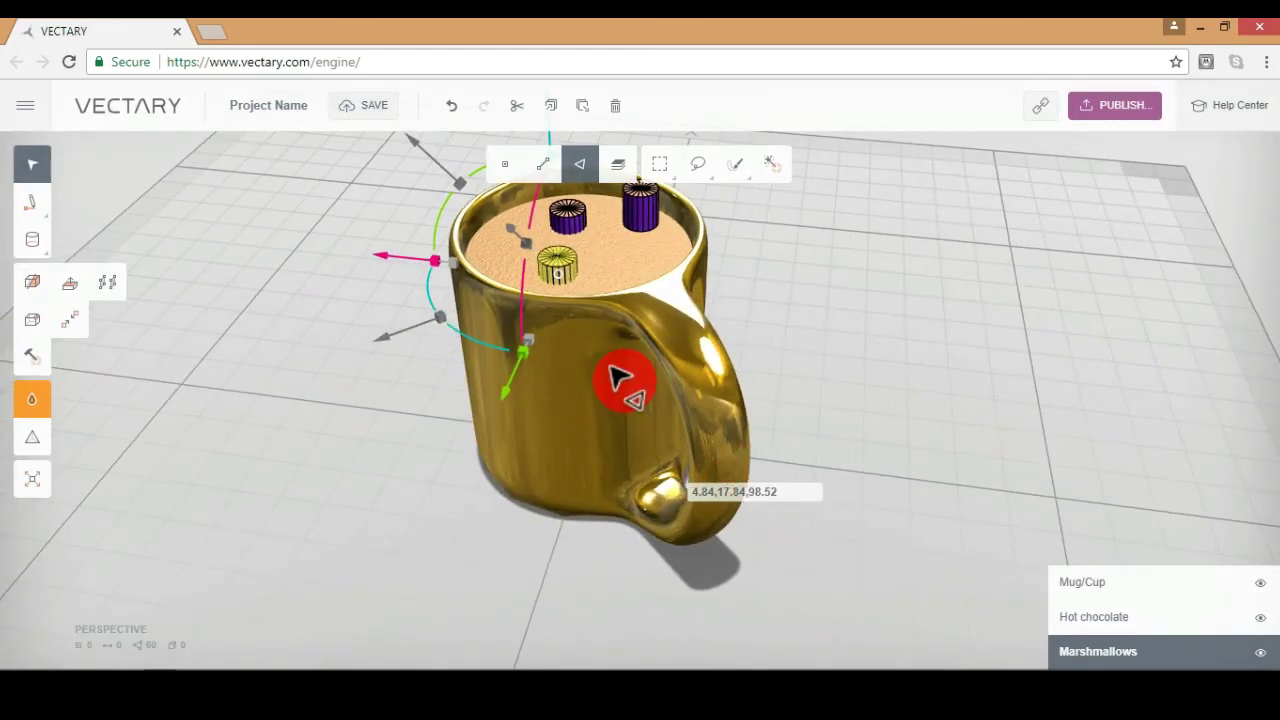
- Reposition the far marshmallow nearest the handle on the hot chocolate's surface at -16.05,-23.35,98.52
left_click(618, 164)
left_click(580, 164)
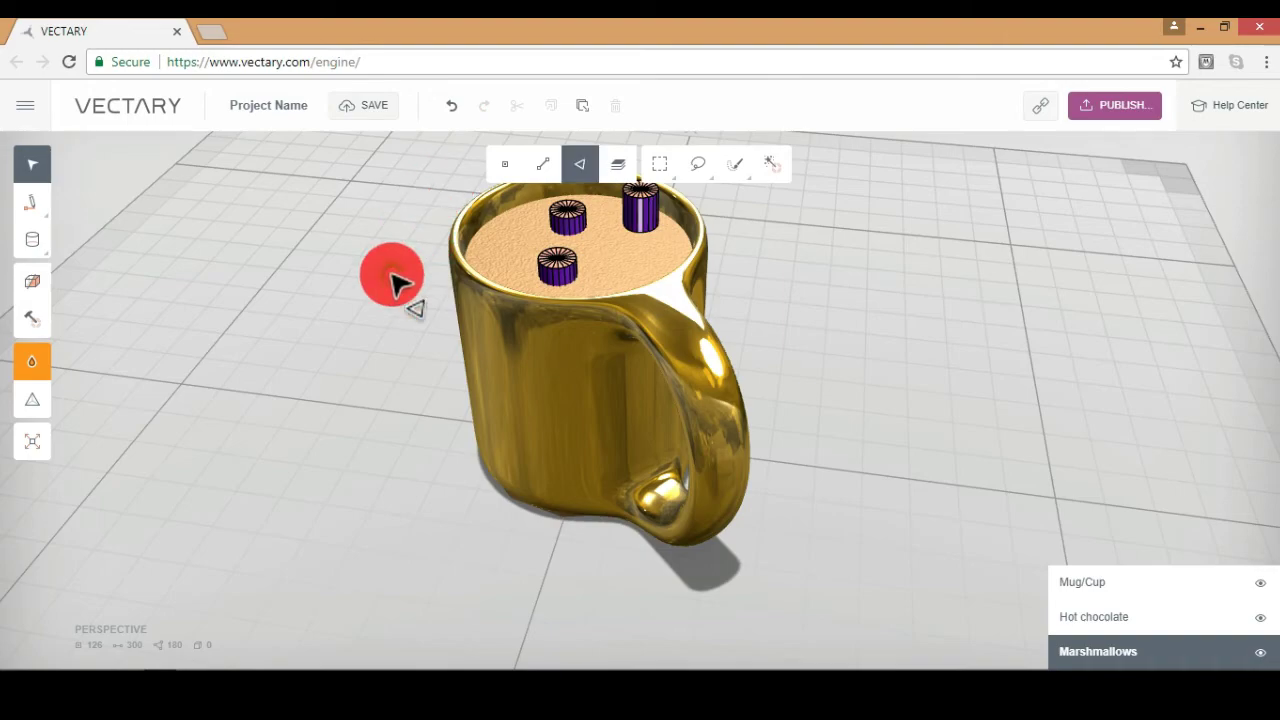
left_click(31, 410)
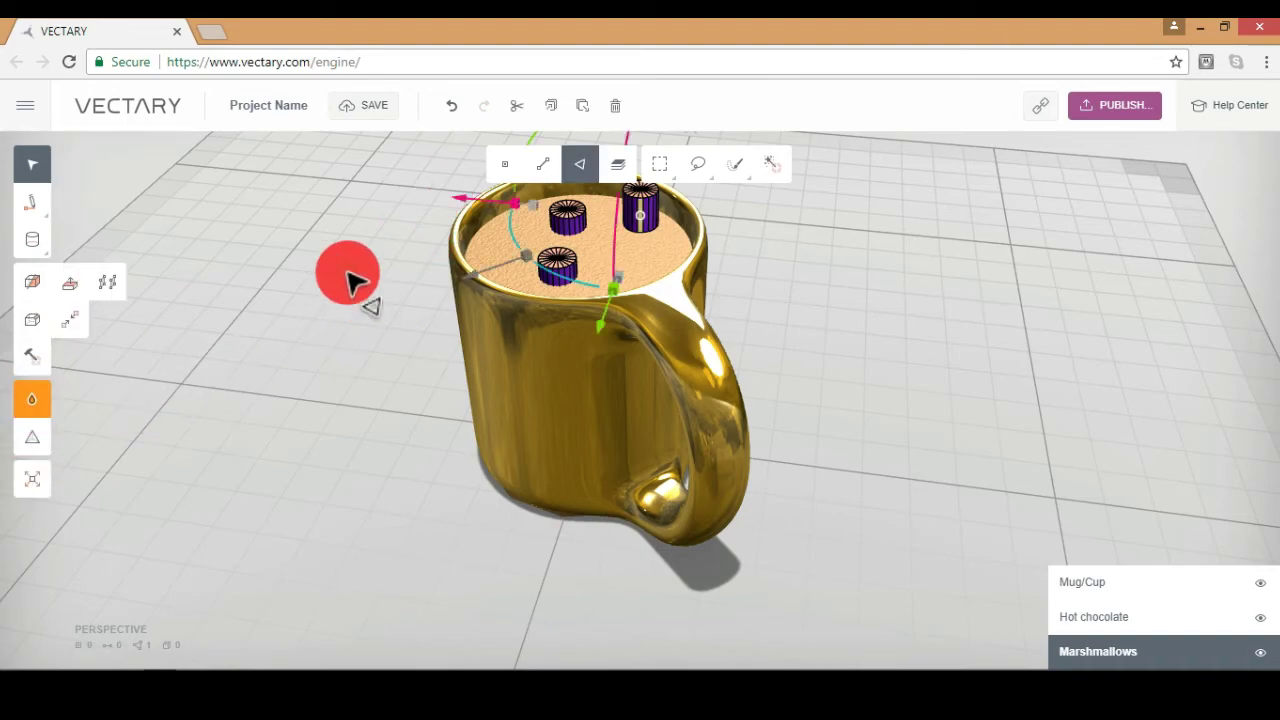
left_click(35, 355)
left_click(610, 145)
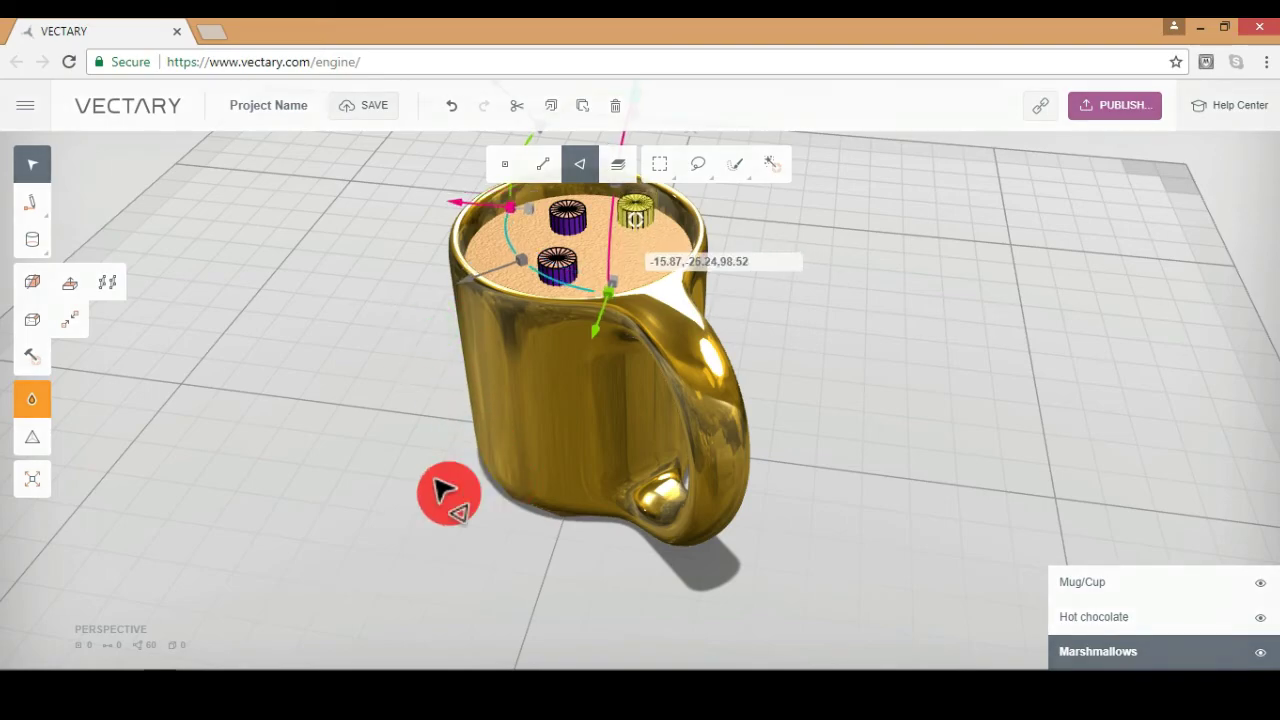
left_click(33, 357)
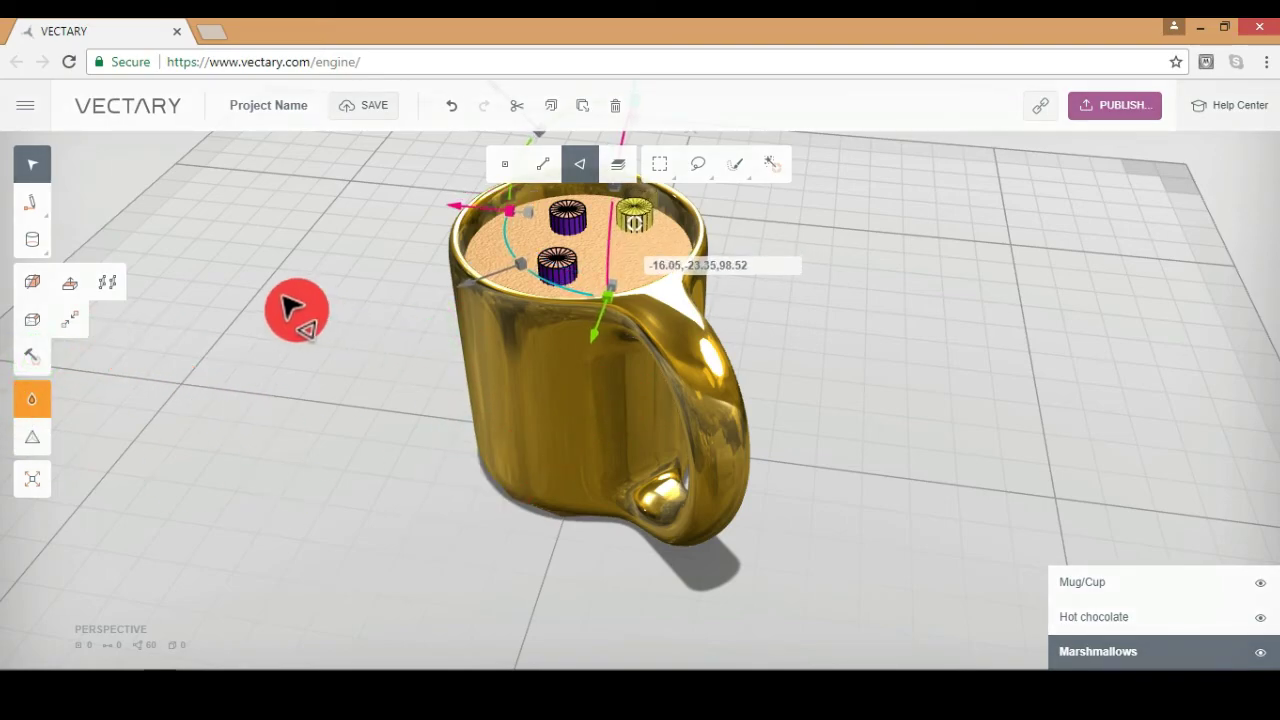
left_click_drag(283, 296, 157, 216)
left_click(160, 217)
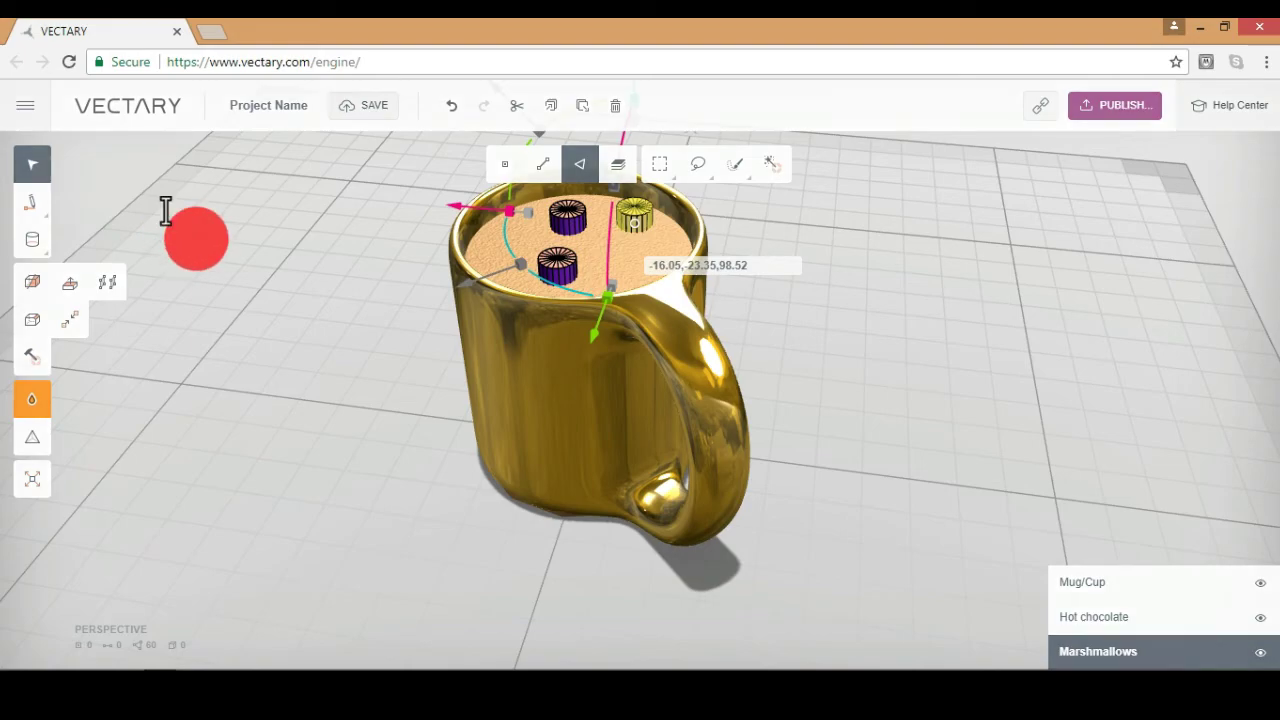
left_click(158, 217)
- Select all three marshmallows and rotate them together around the vertical axis so they shift across the hot chocolate
key("7")
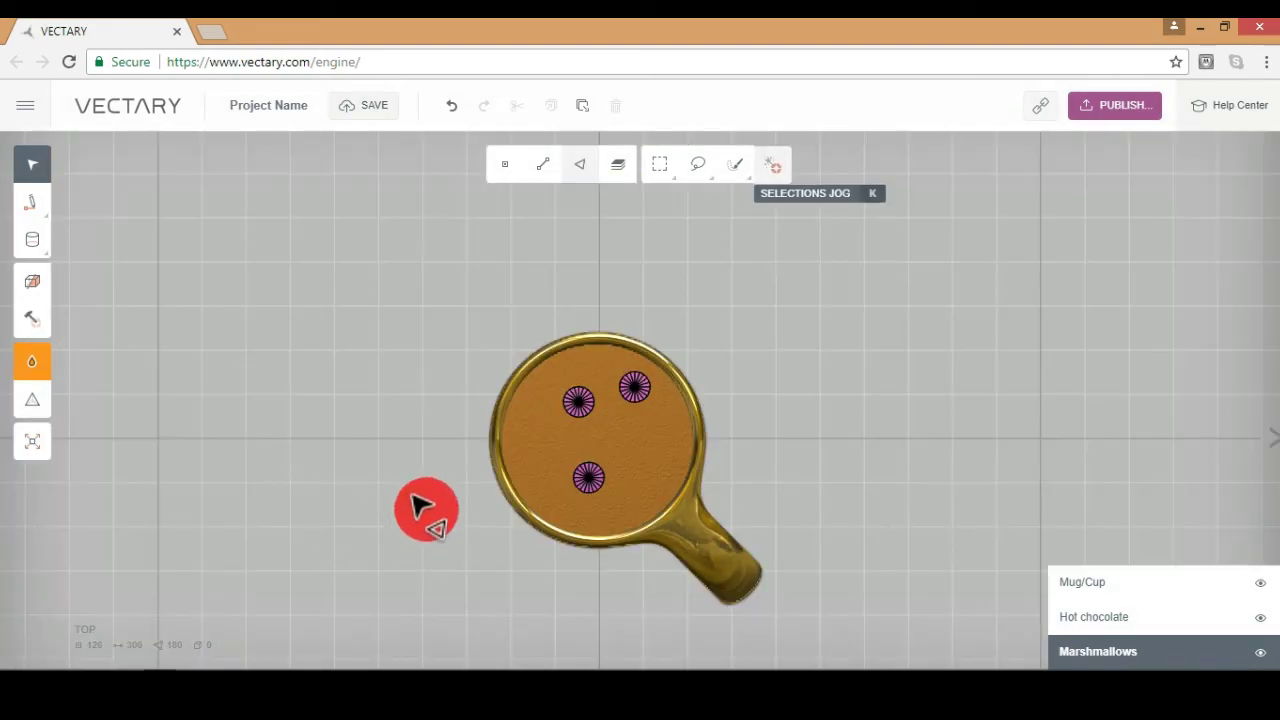
key("q")
key("ctrl+a")
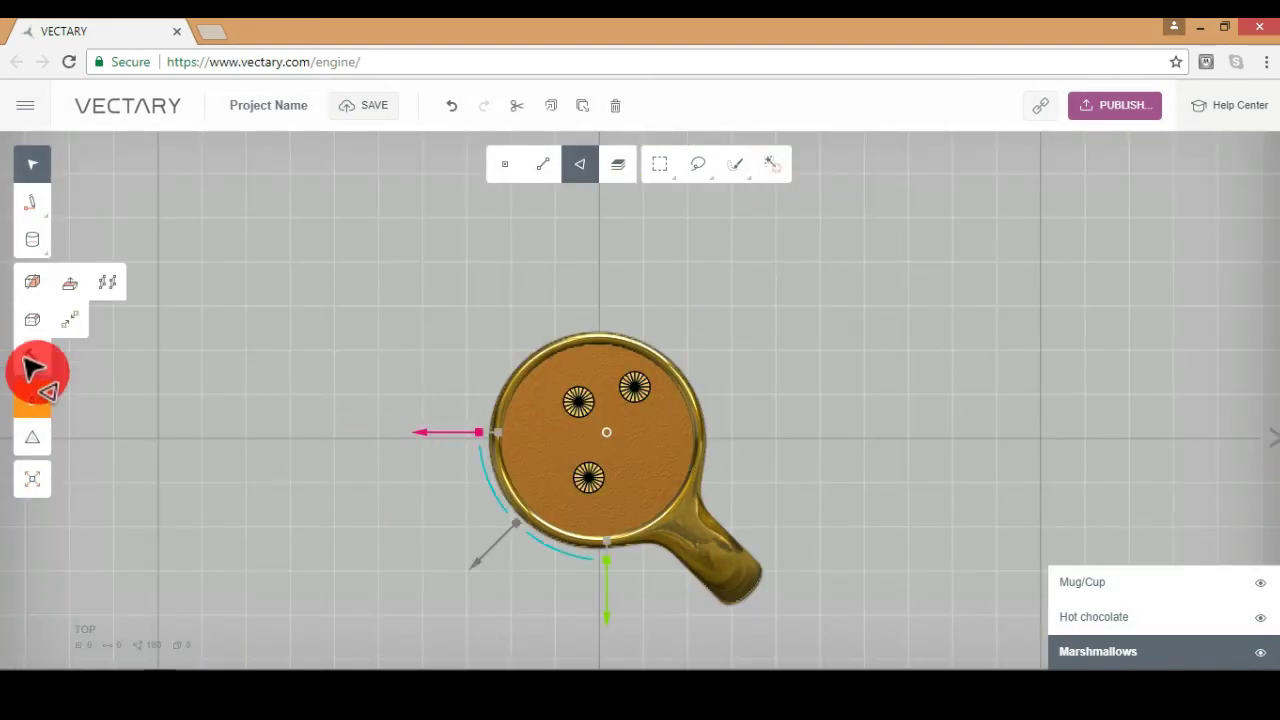
left_click(30, 358)
key("0")
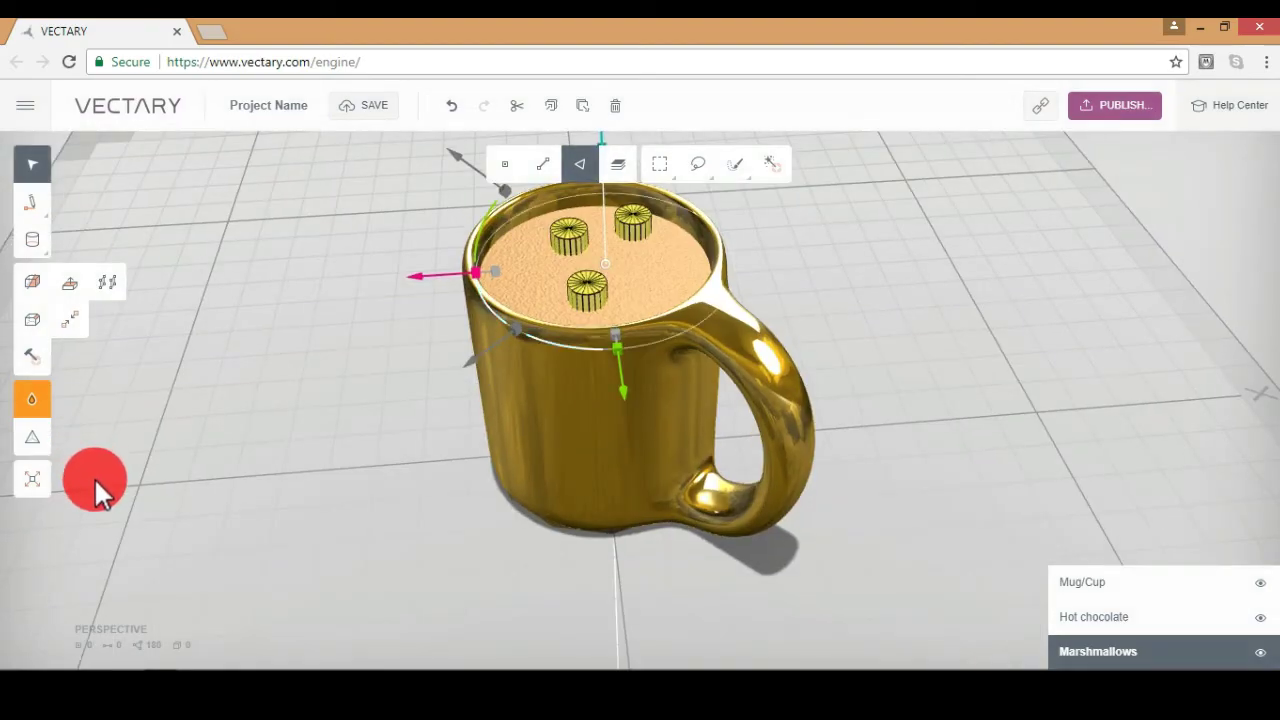
left_click_drag(199, 430, 209, 506)
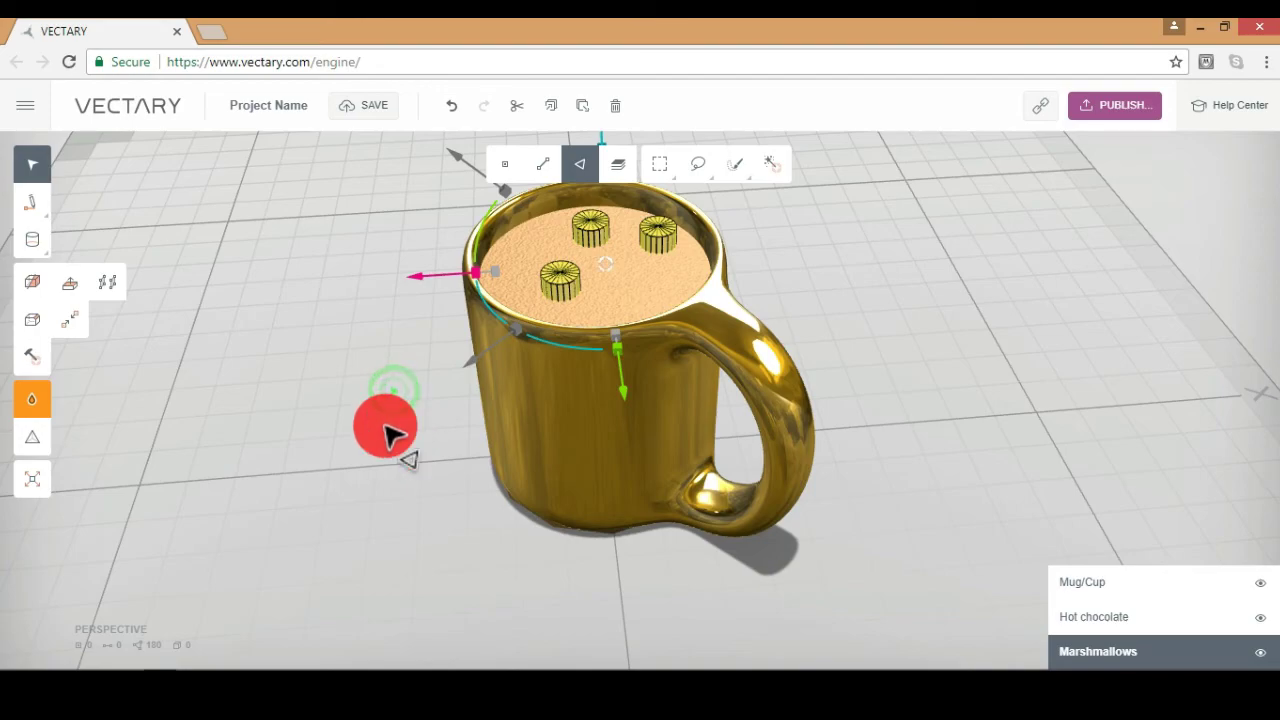
- Move the transform pivot to the nearest marshmallow and tilt all three marshmallows by about 27°
key("d")
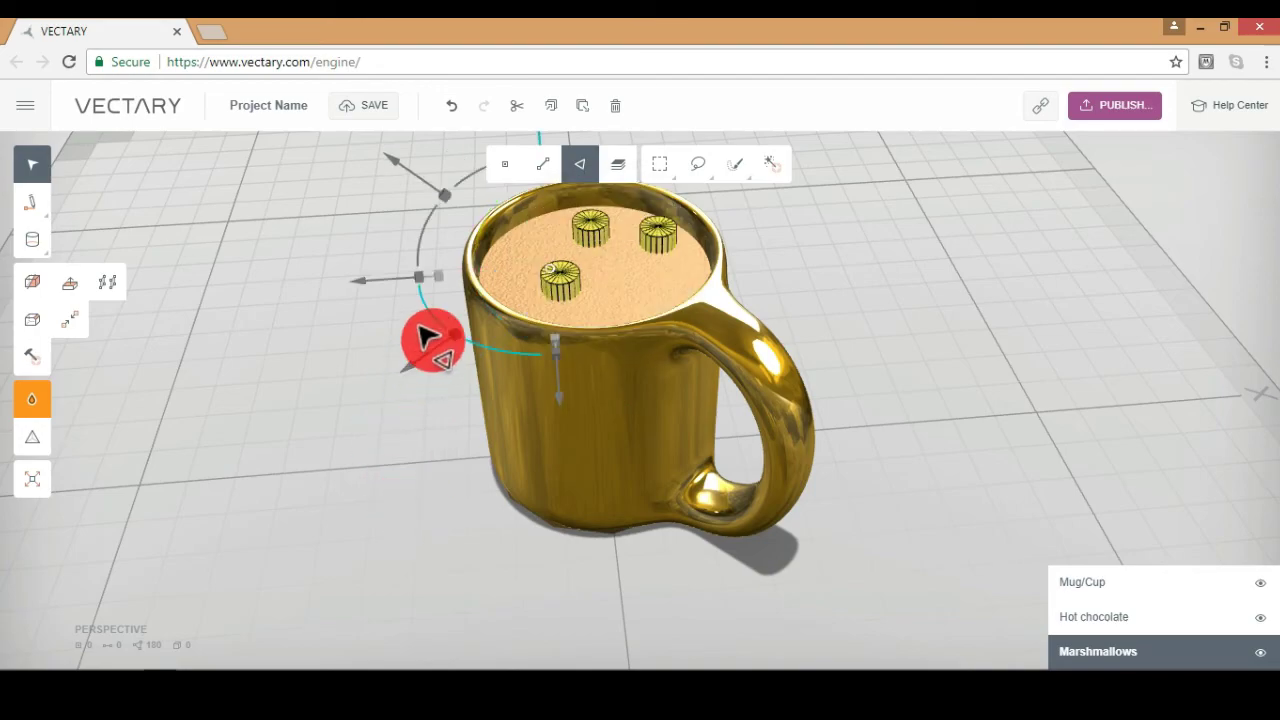
left_click_drag(438, 288, 815, 290)
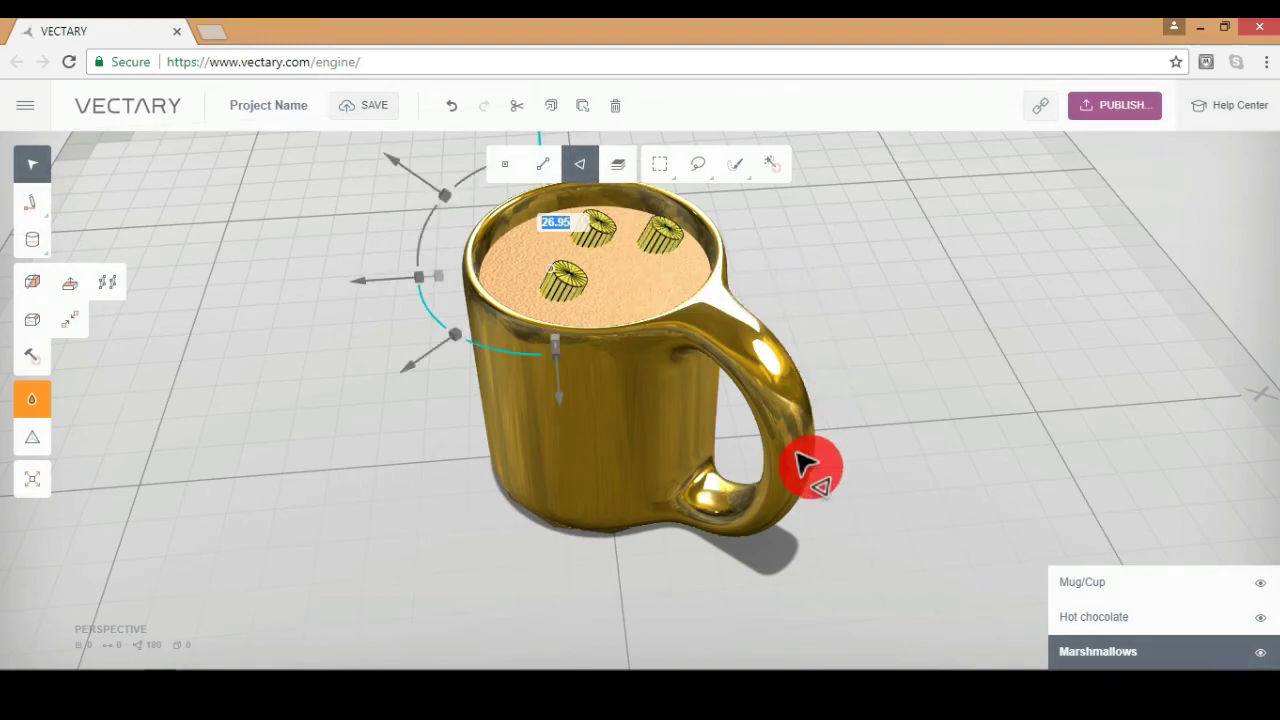
- Switch to the textured display, deselect the marshmallows and turn smoothing on for them to round their edges
left_click(583, 174)
left_click(578, 165)
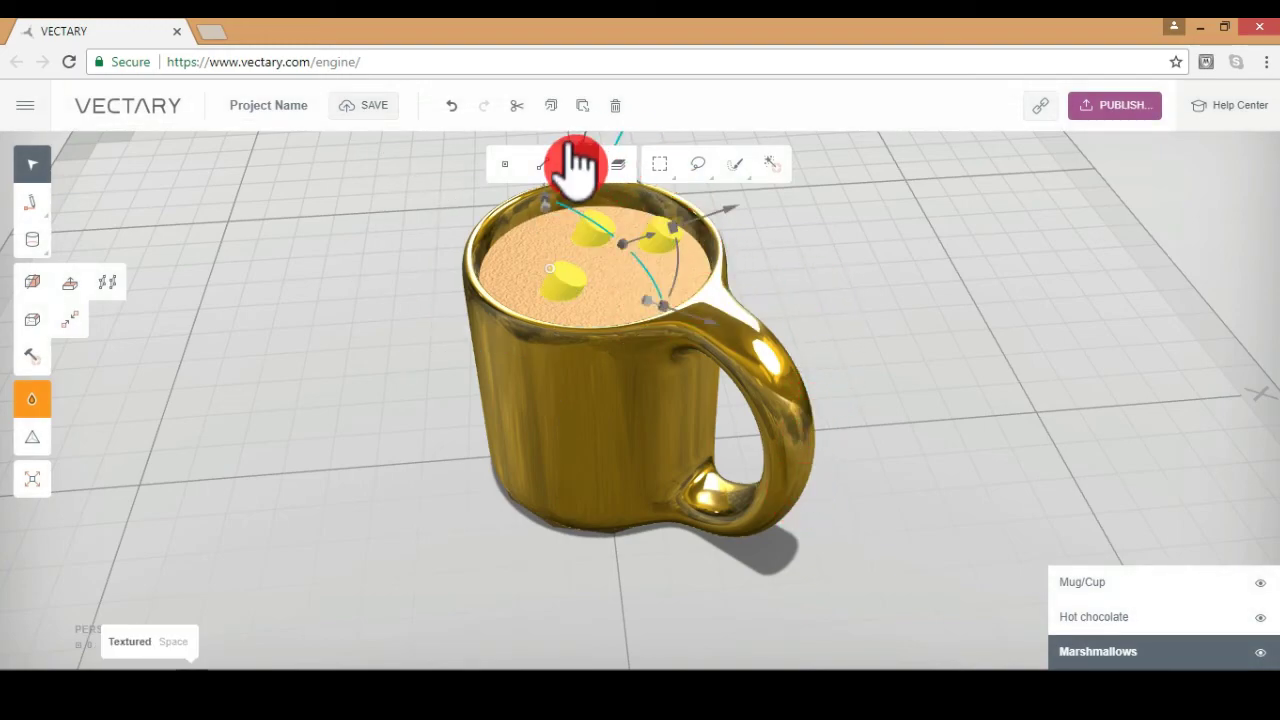
left_click(643, 376)
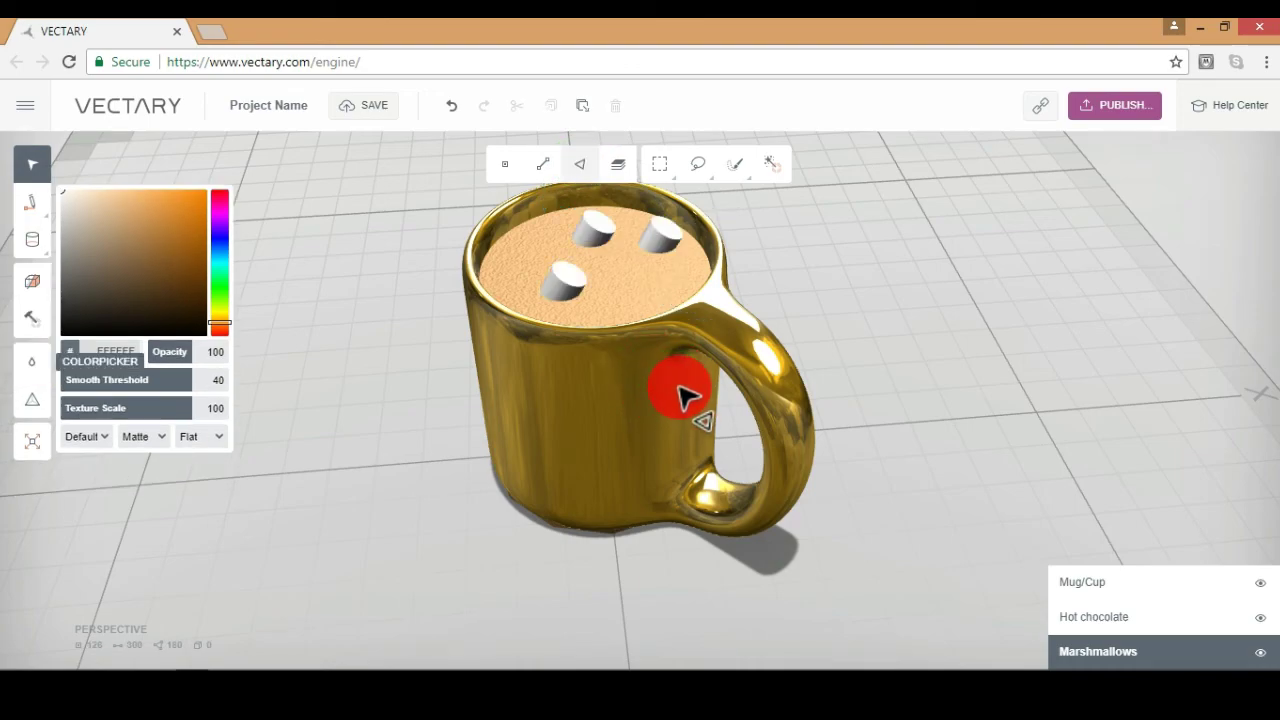
key("shift+s")
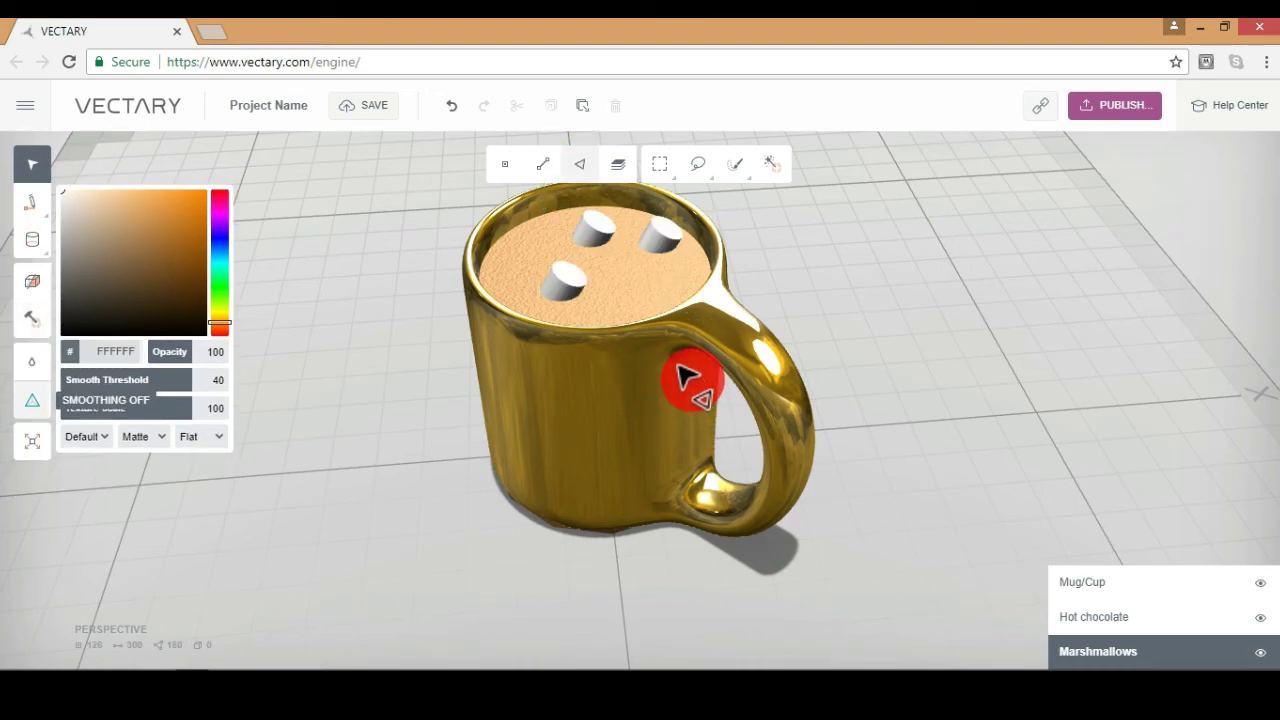
key("shift+s")
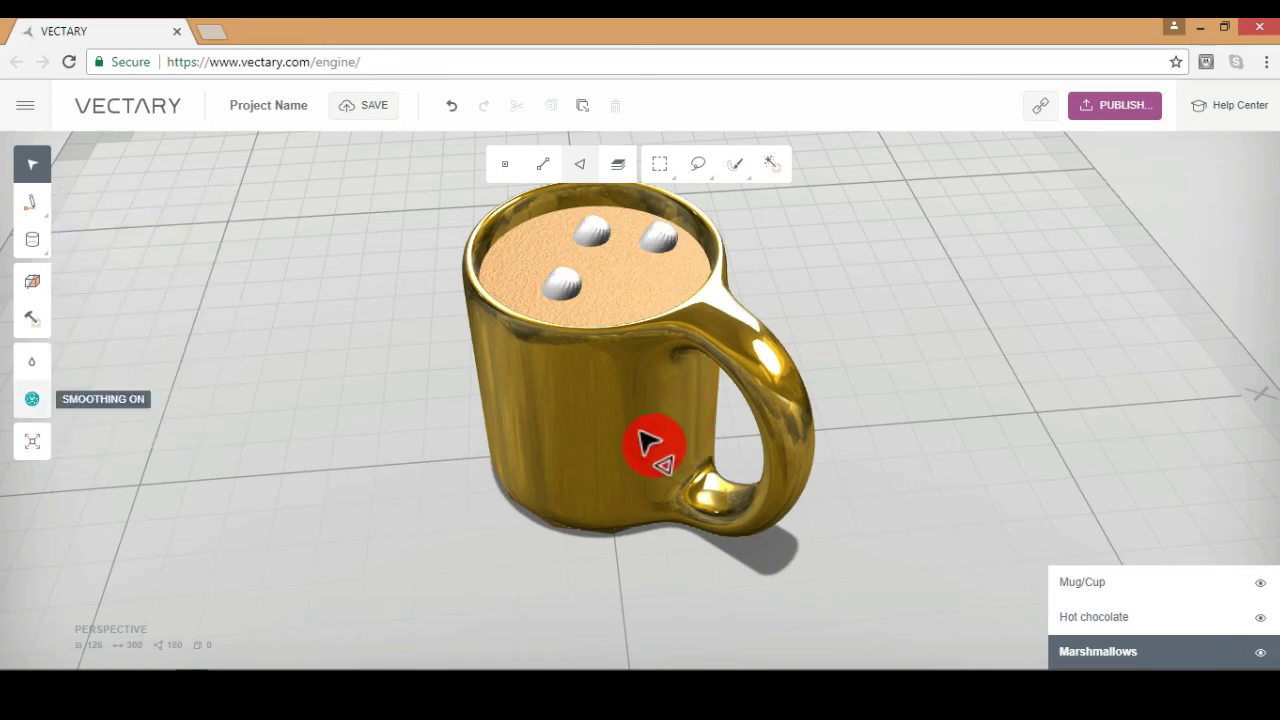
- Examine the mug, hot chocolate and smoothed marshmallows from above and from the side
mouse_move(611, 411)
right_mouse_down()
mouse_move(617, 366)
mouse_move(755, 432)
right_mouse_up()
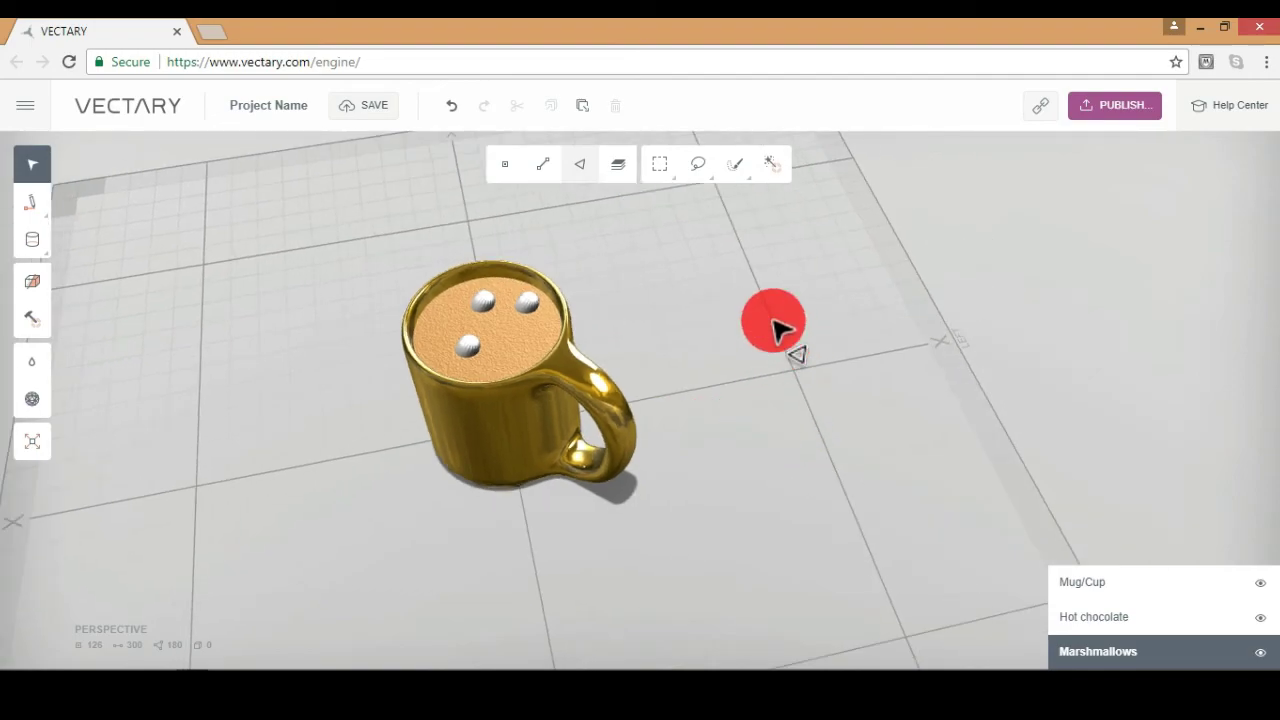
middle_click_drag(615, 264, 615, 266)
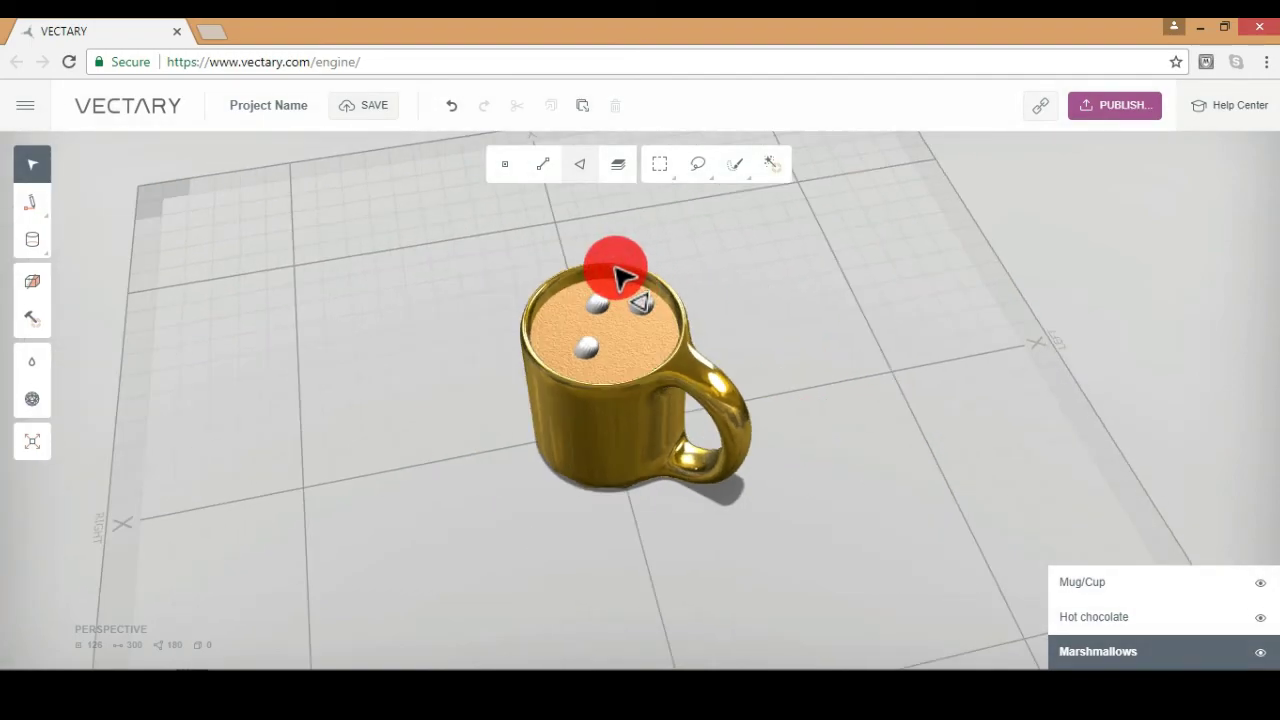
right_click_drag(615, 267, 615, 267)
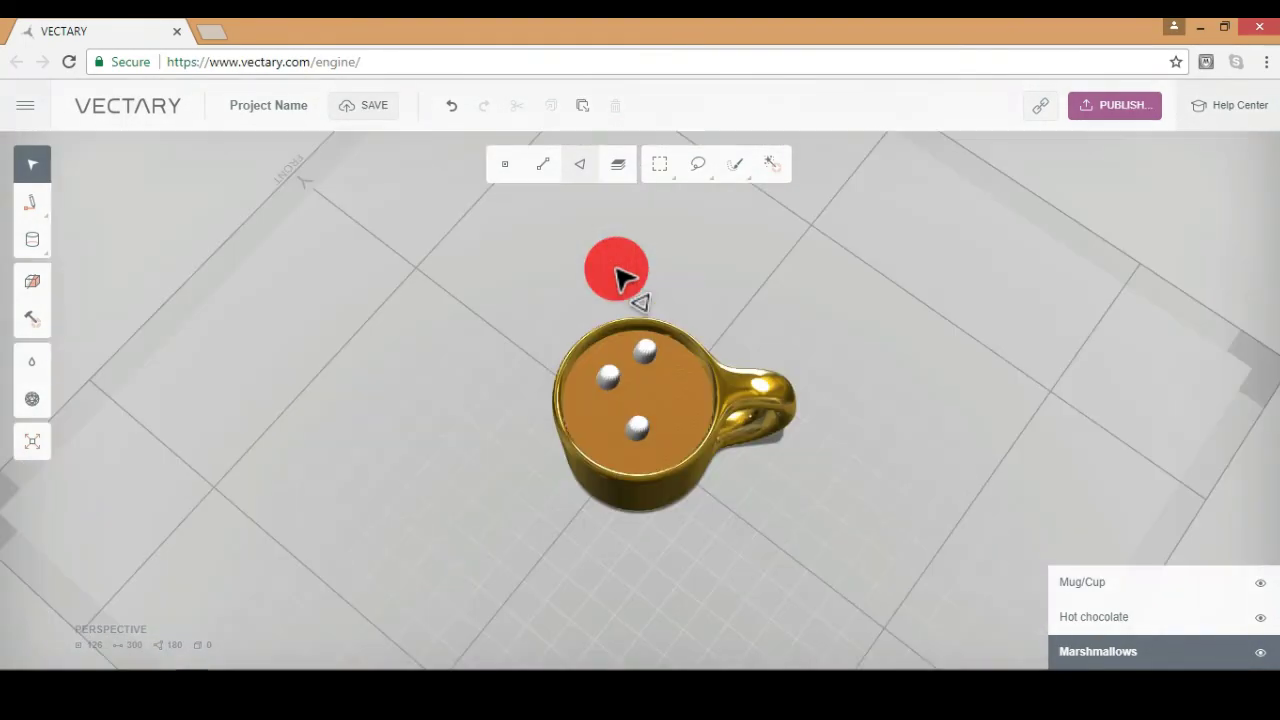
right_click_drag(616, 268, 798, 382)
right_click_drag(870, 349, 870, 349)
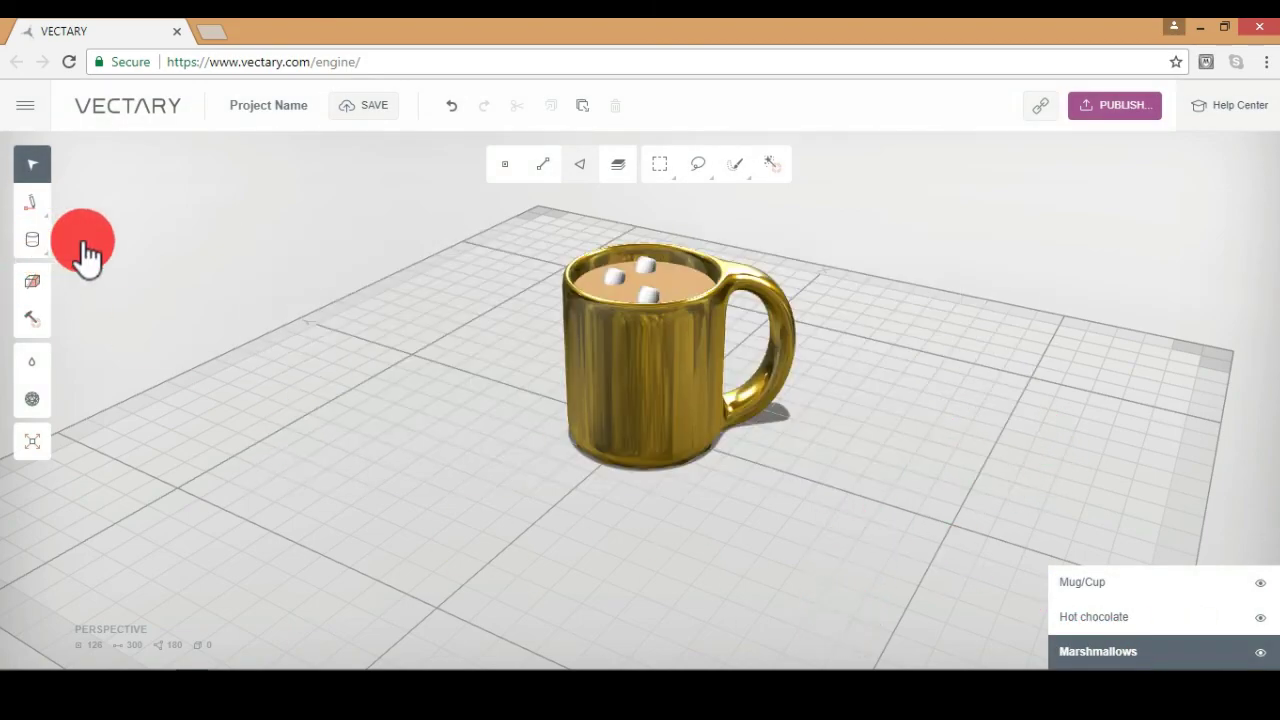
- Start the Cylinder primitive on the Marshmallows layer, ready to draw at the mug
left_click_drag(87, 255, 652, 372)
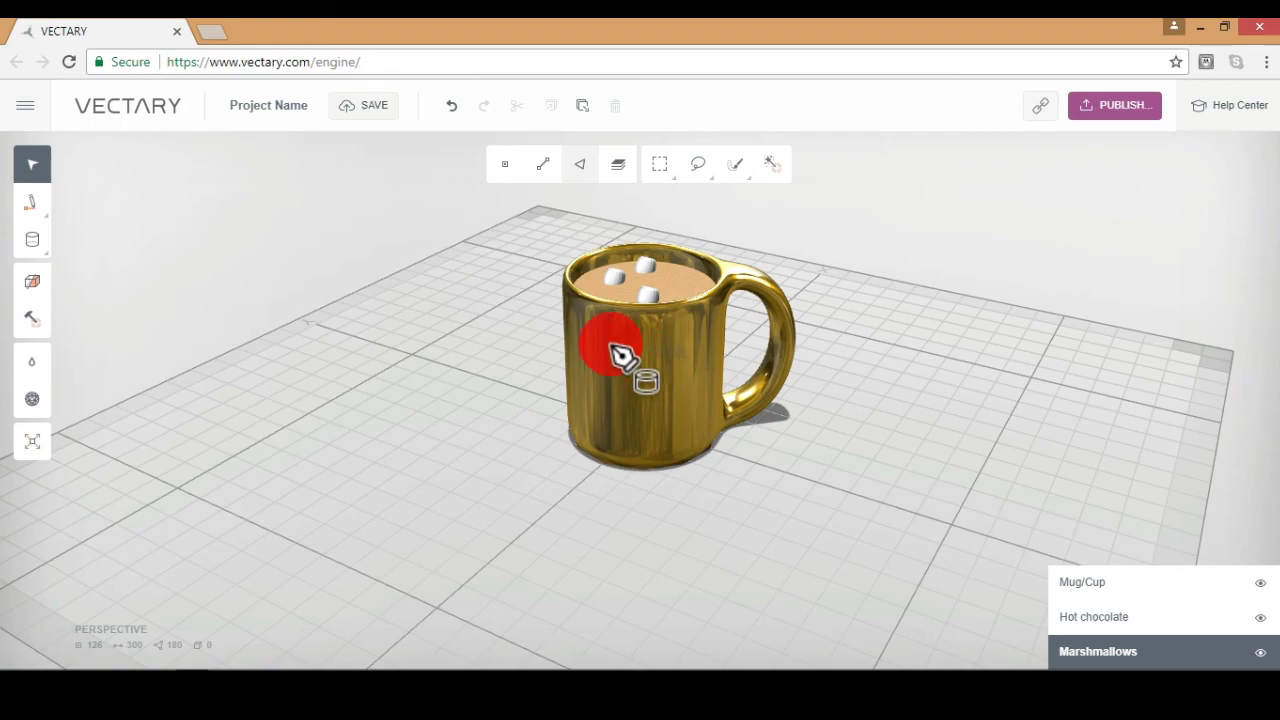